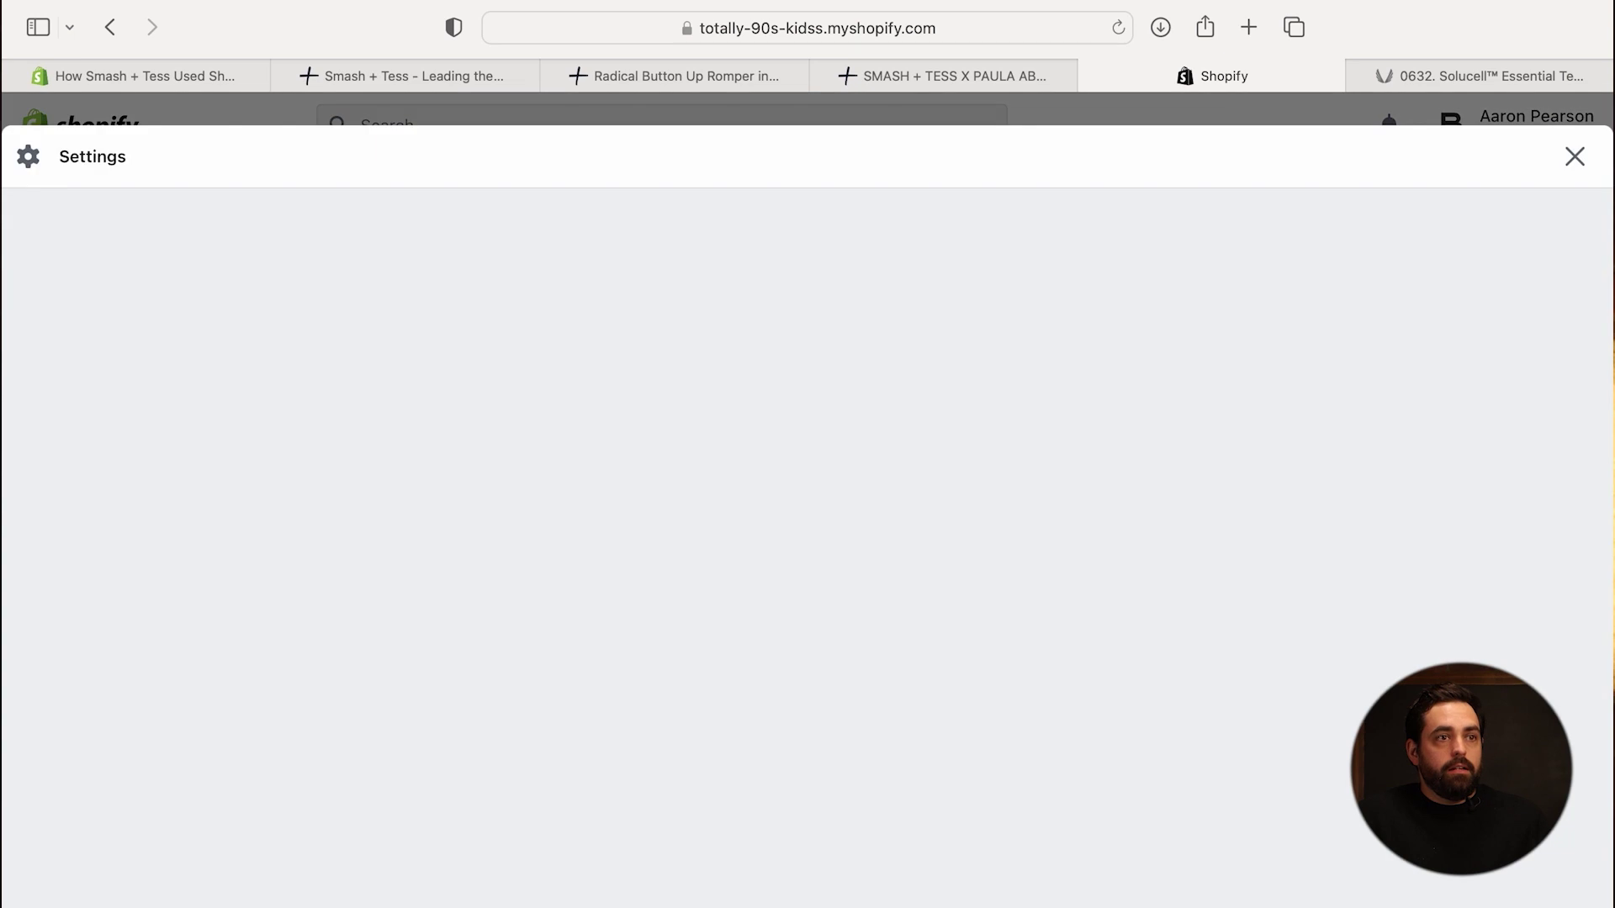
- Review the store's custom data settings for metafields and metaobjects, and open the metaobject entries
scroll(266, 822, down, 4)
click(267, 822)
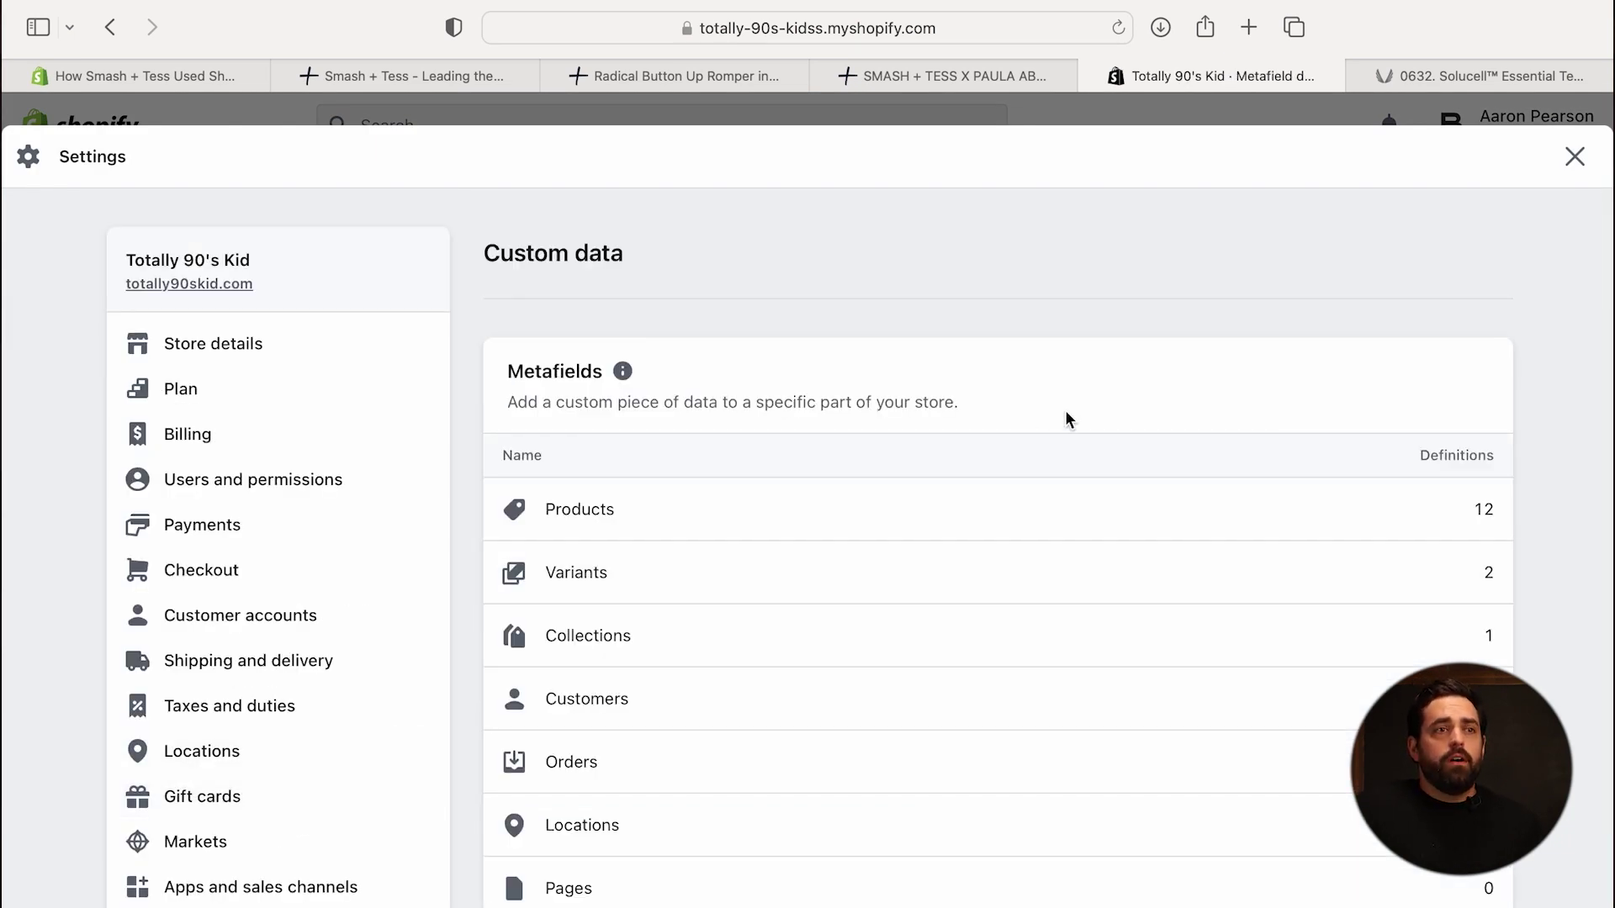
scroll(1062, 416, down, 6)
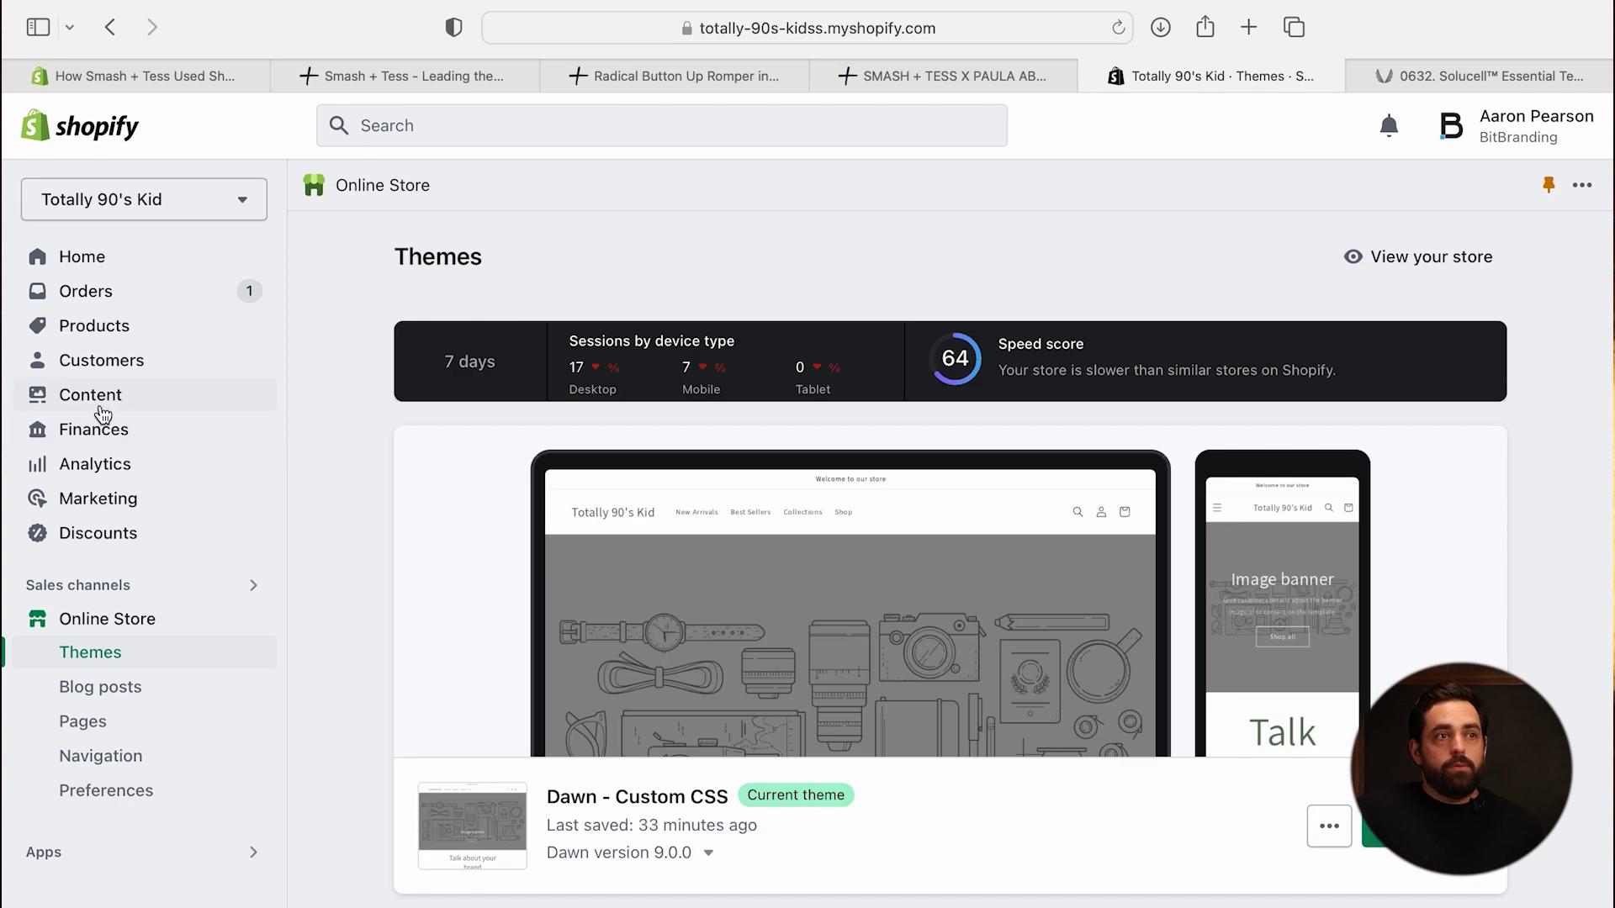
click(102, 410)
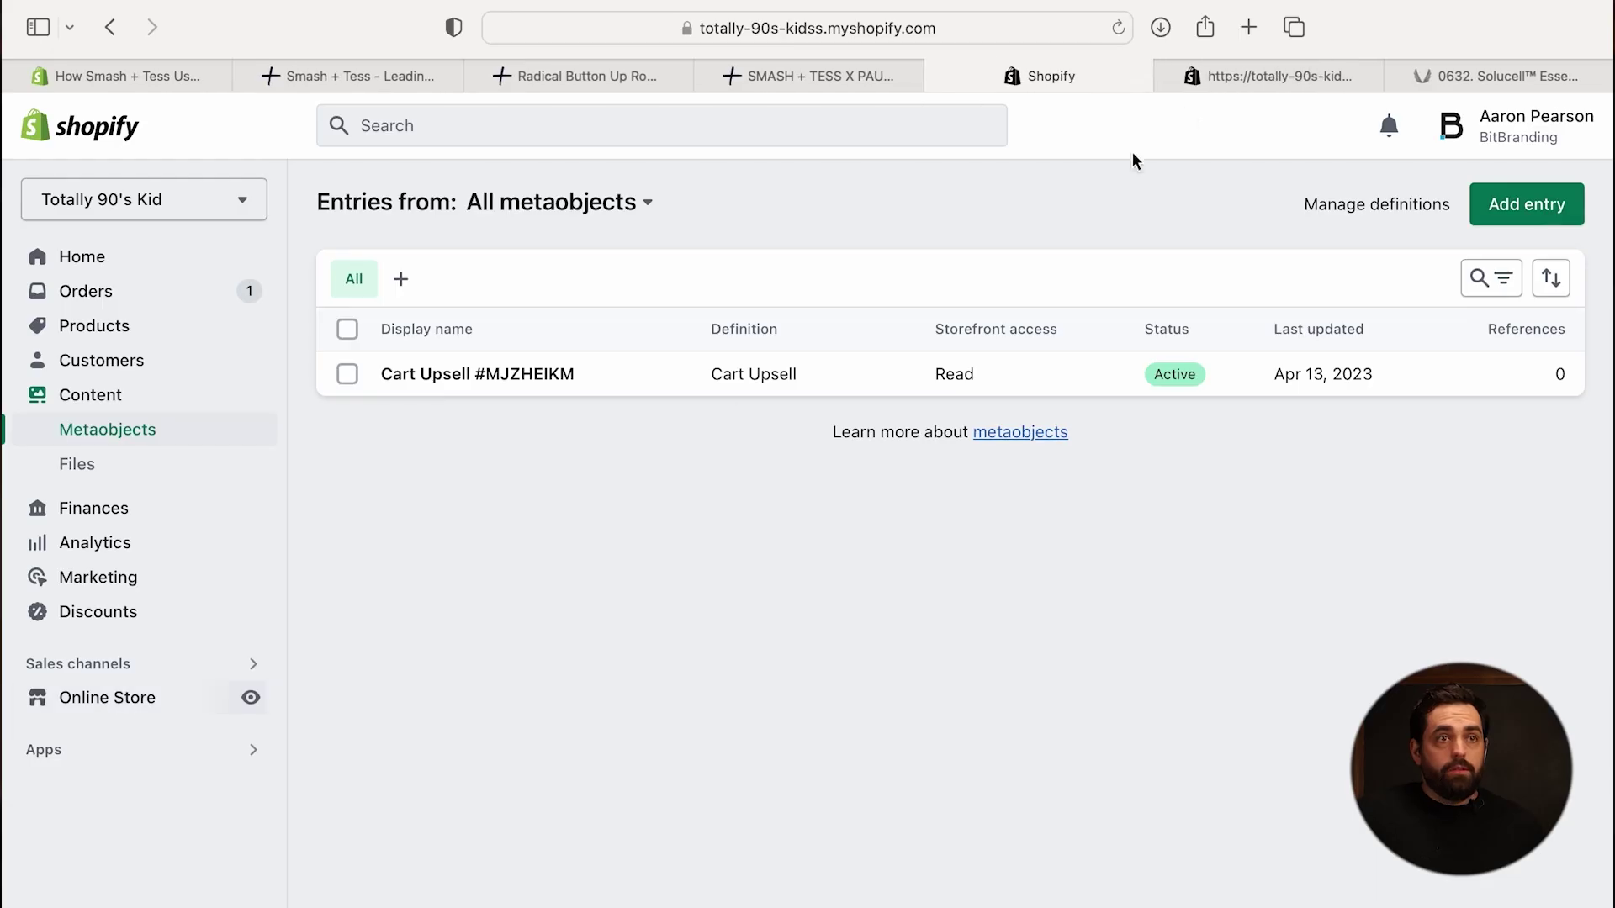
- Open the Dawn - Custom CSS theme for customization and switch to the Default product template
click(1228, 78)
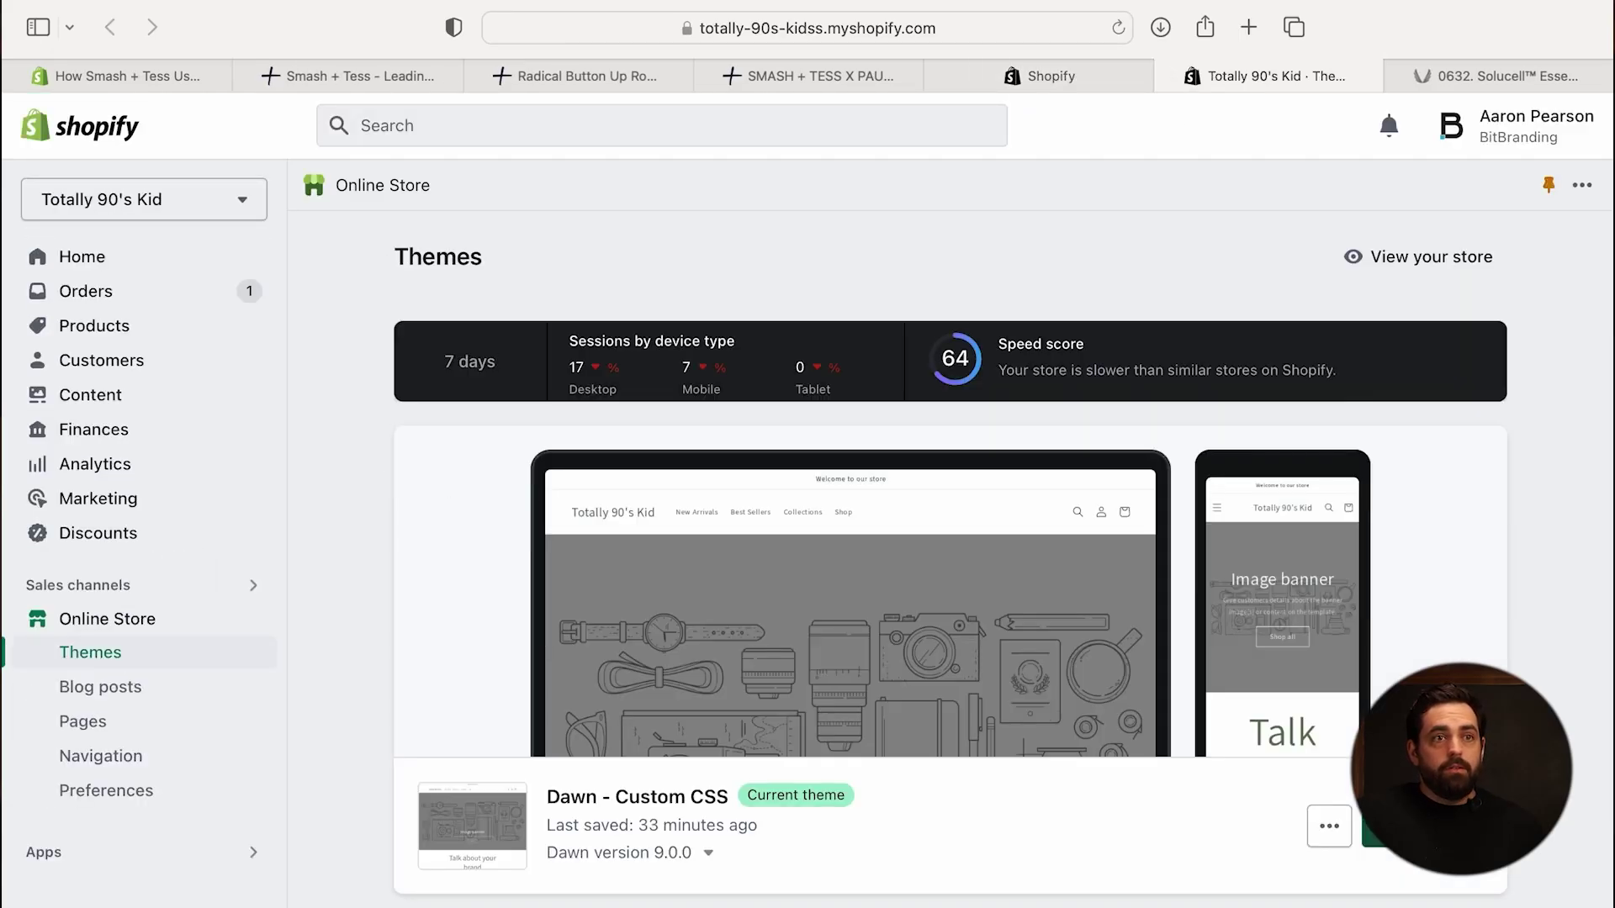
click(1421, 826)
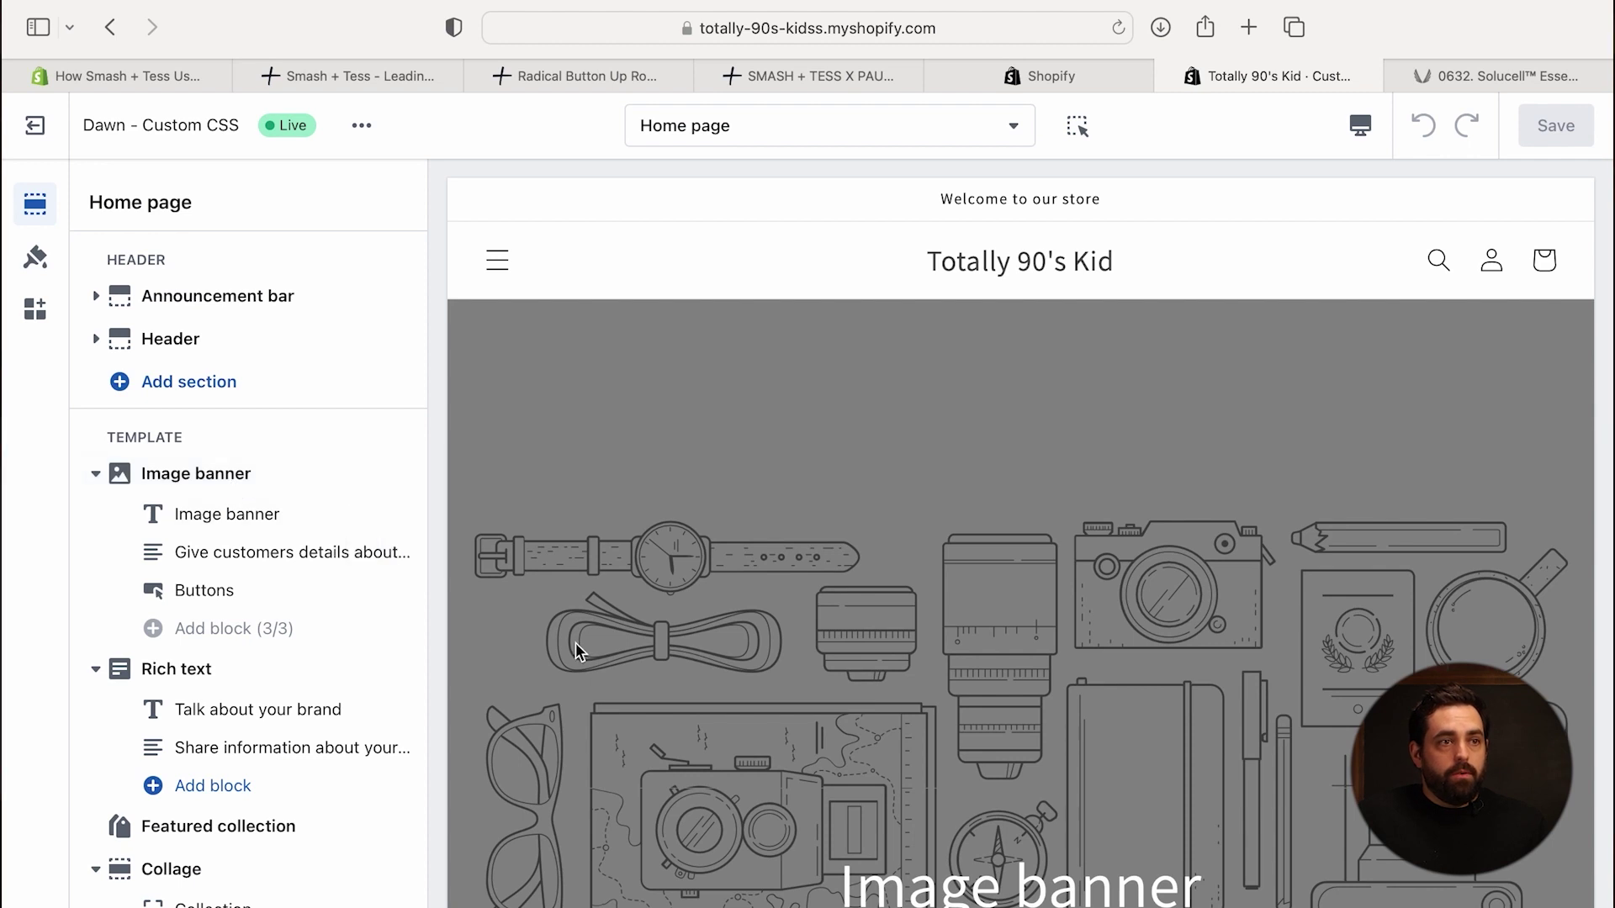
scroll(580, 639, down, 10)
click(748, 126)
click(735, 306)
click(737, 311)
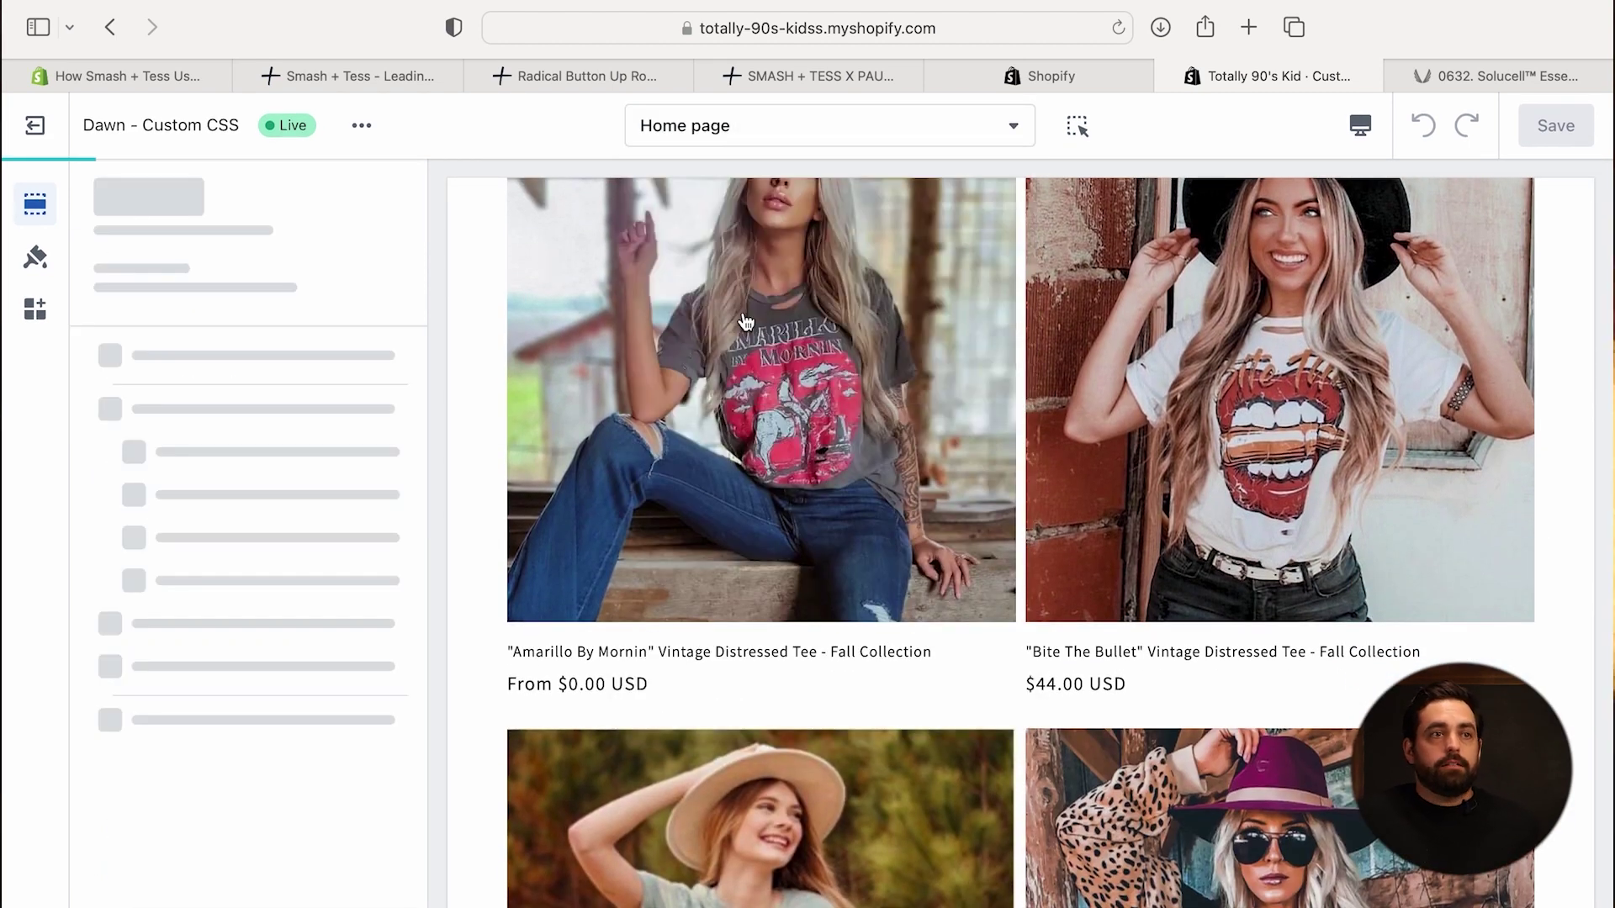
- Examine the product page preview and the dynamic sources offered for the image in the first Image with text section
scroll(1104, 463, down, 8)
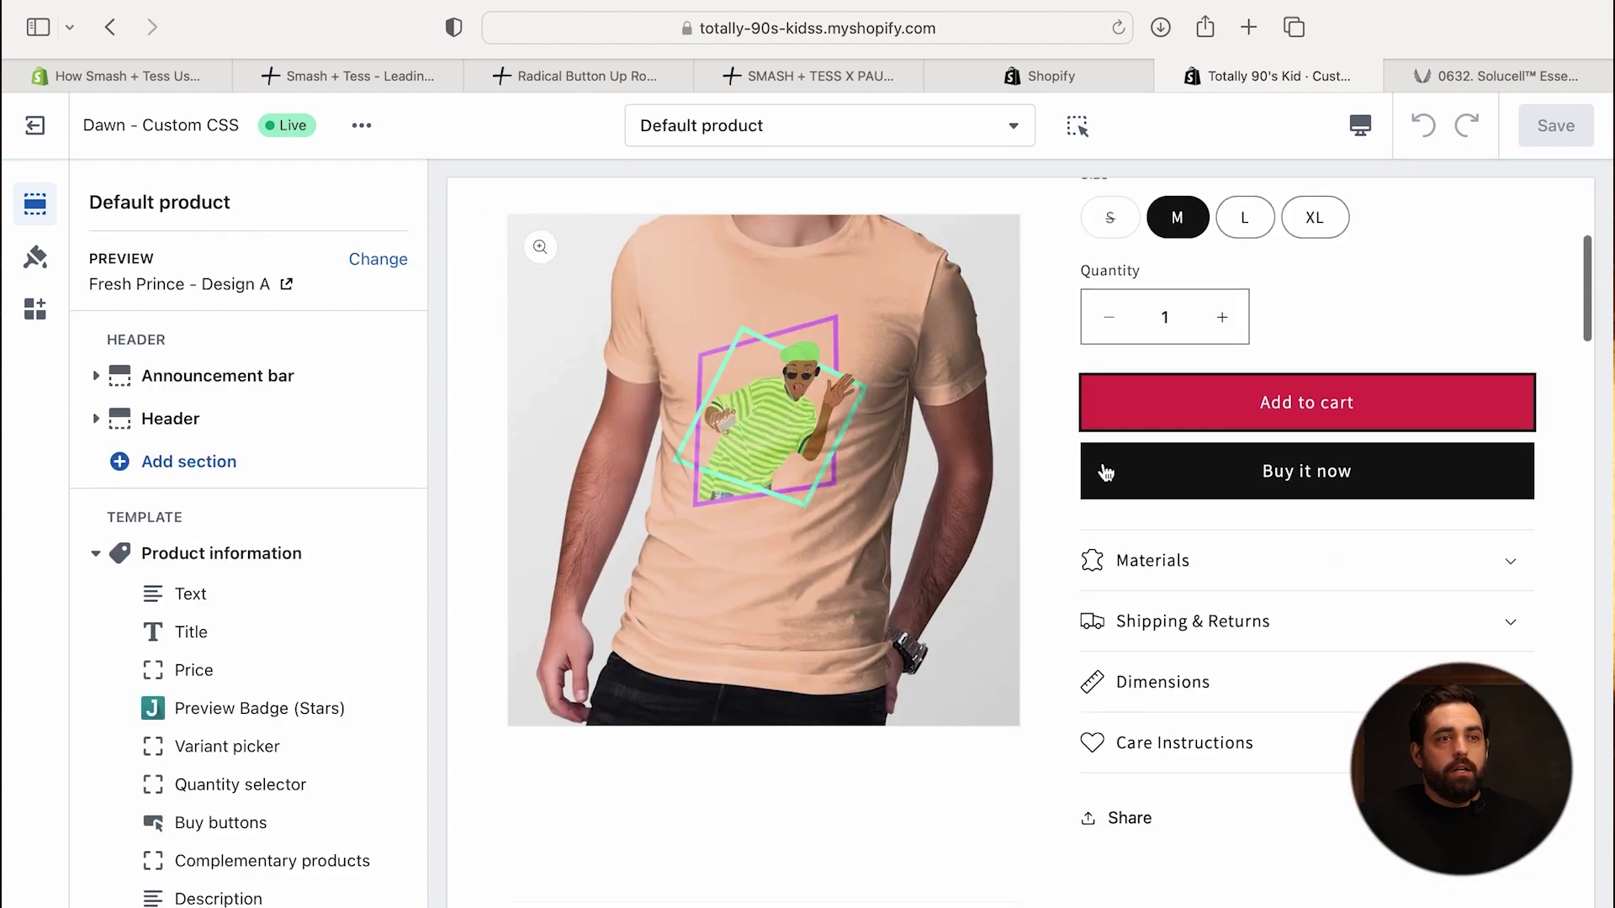
scroll(728, 505, up, 3)
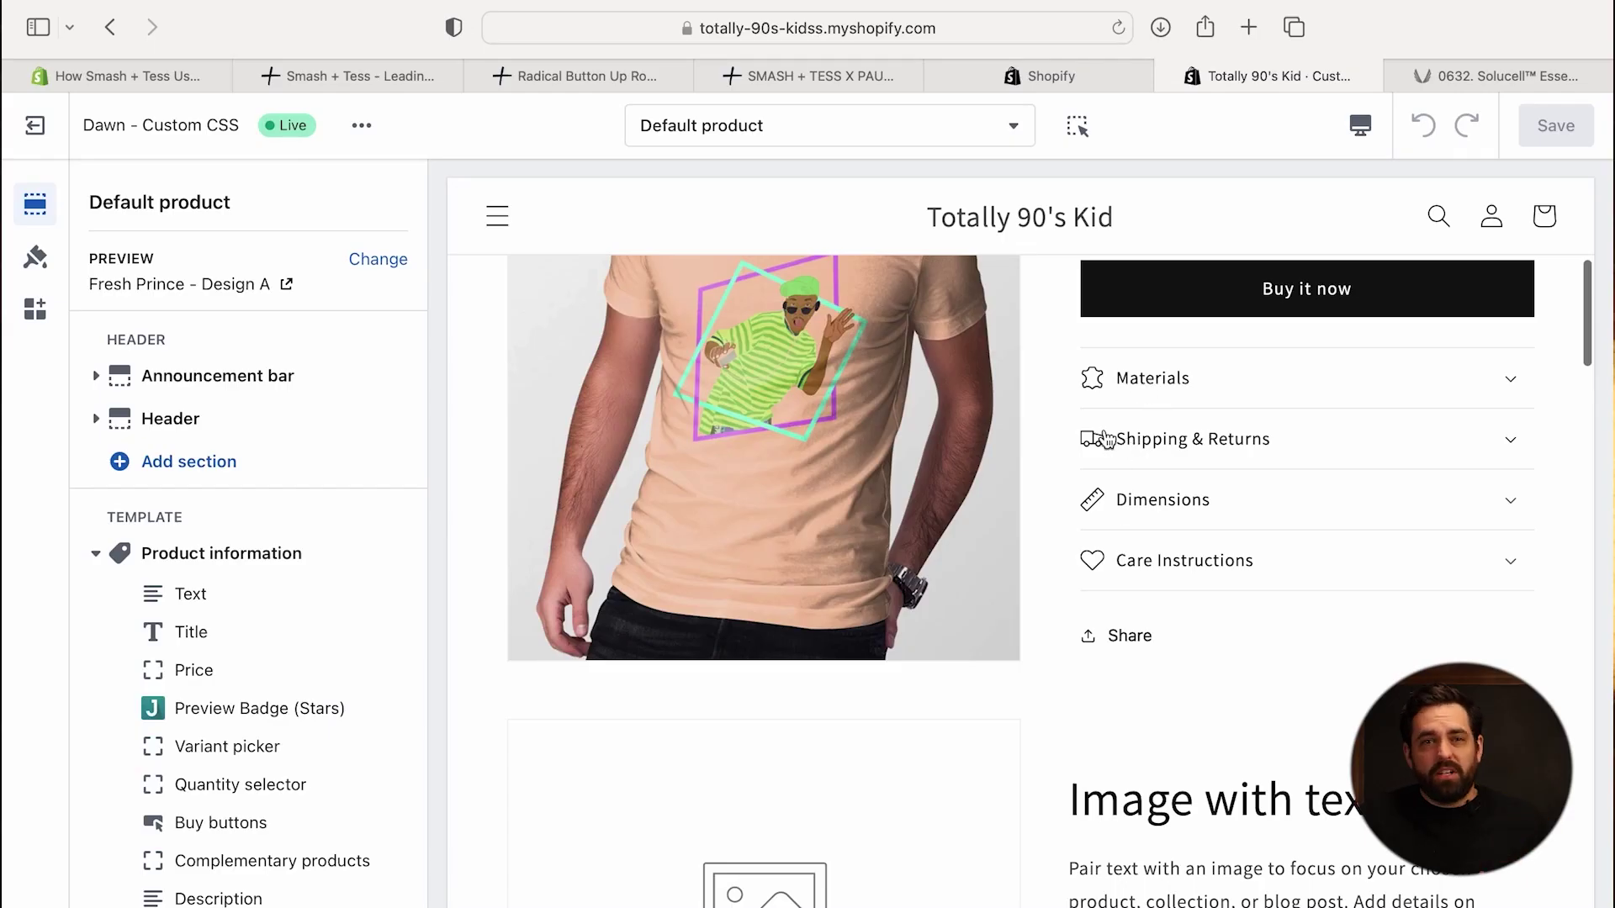
scroll(1061, 560, down, 2)
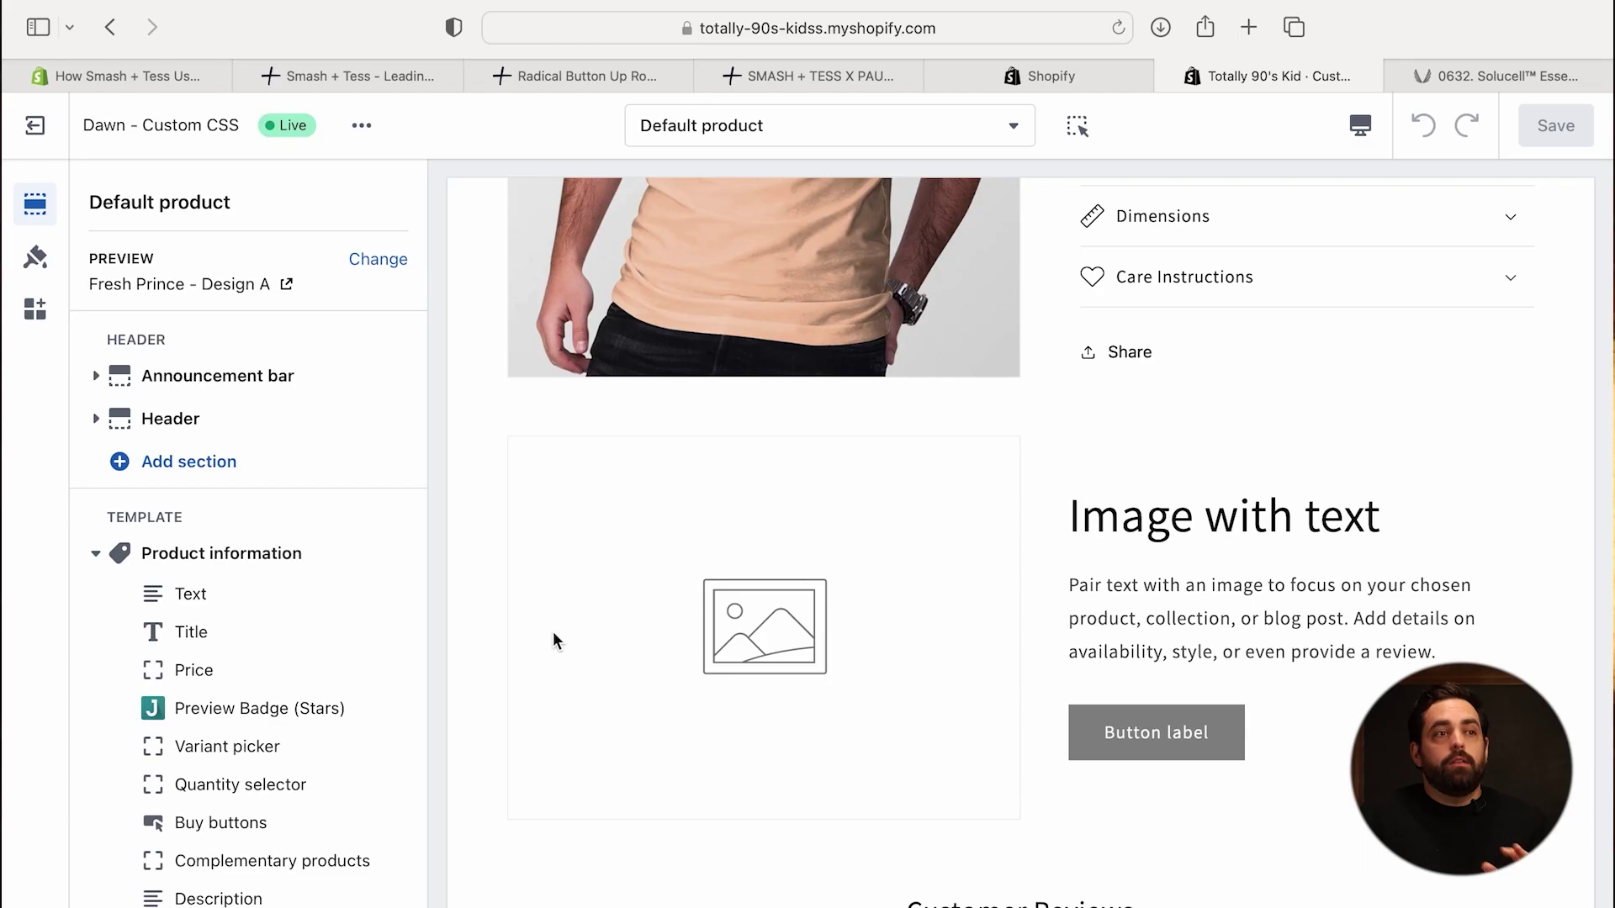
scroll(324, 664, down, 5)
scroll(341, 655, down, 5)
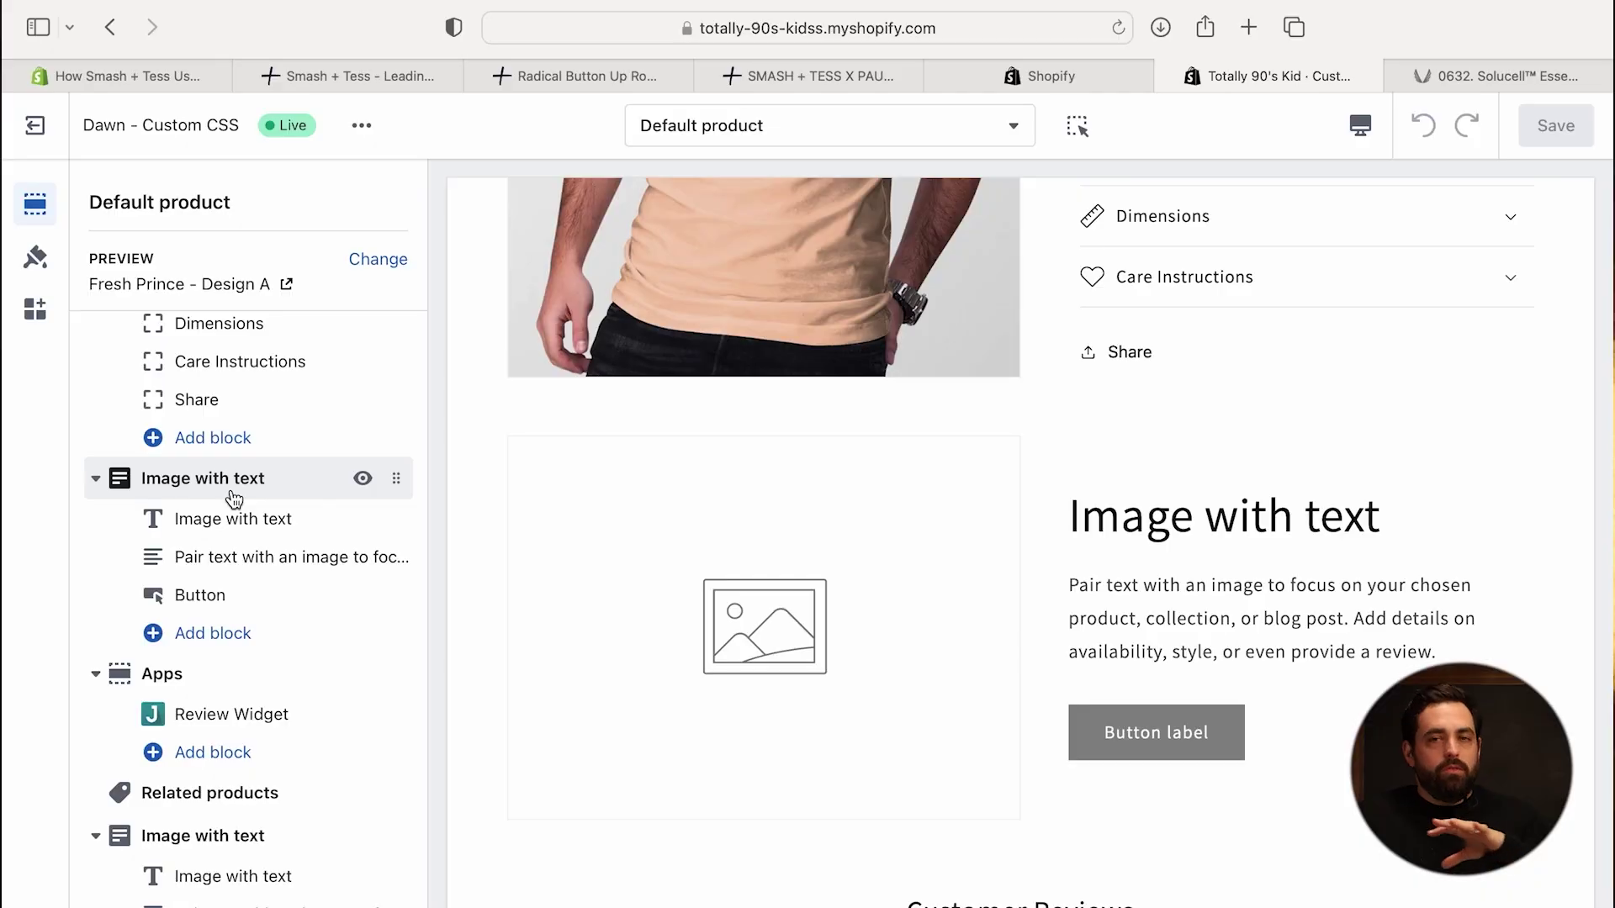
click(231, 493)
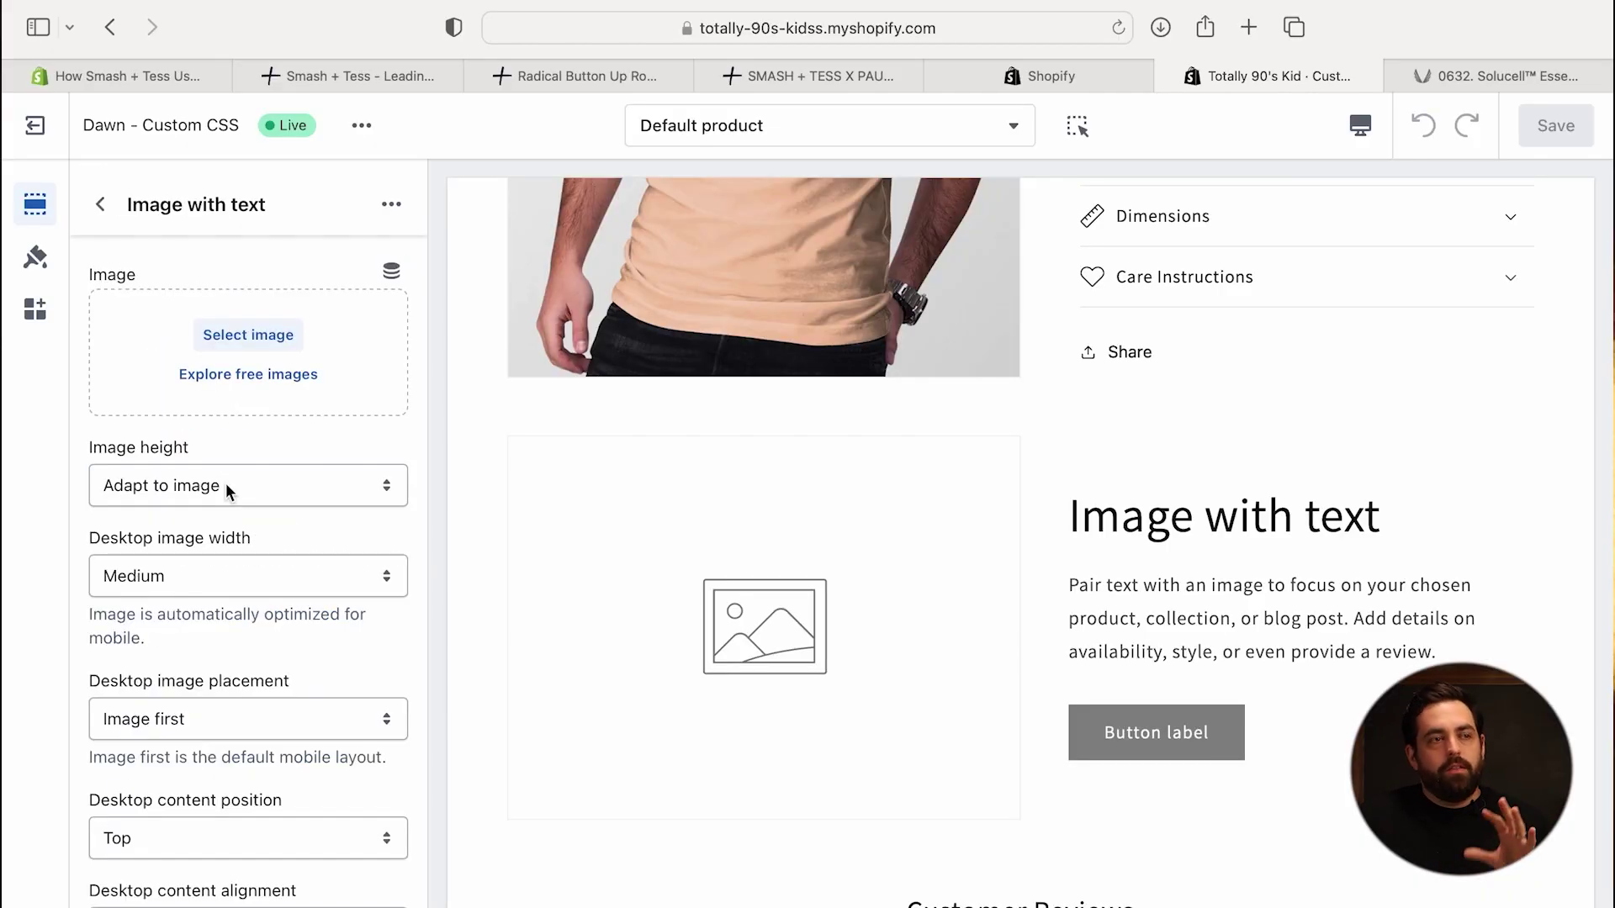
click(98, 209)
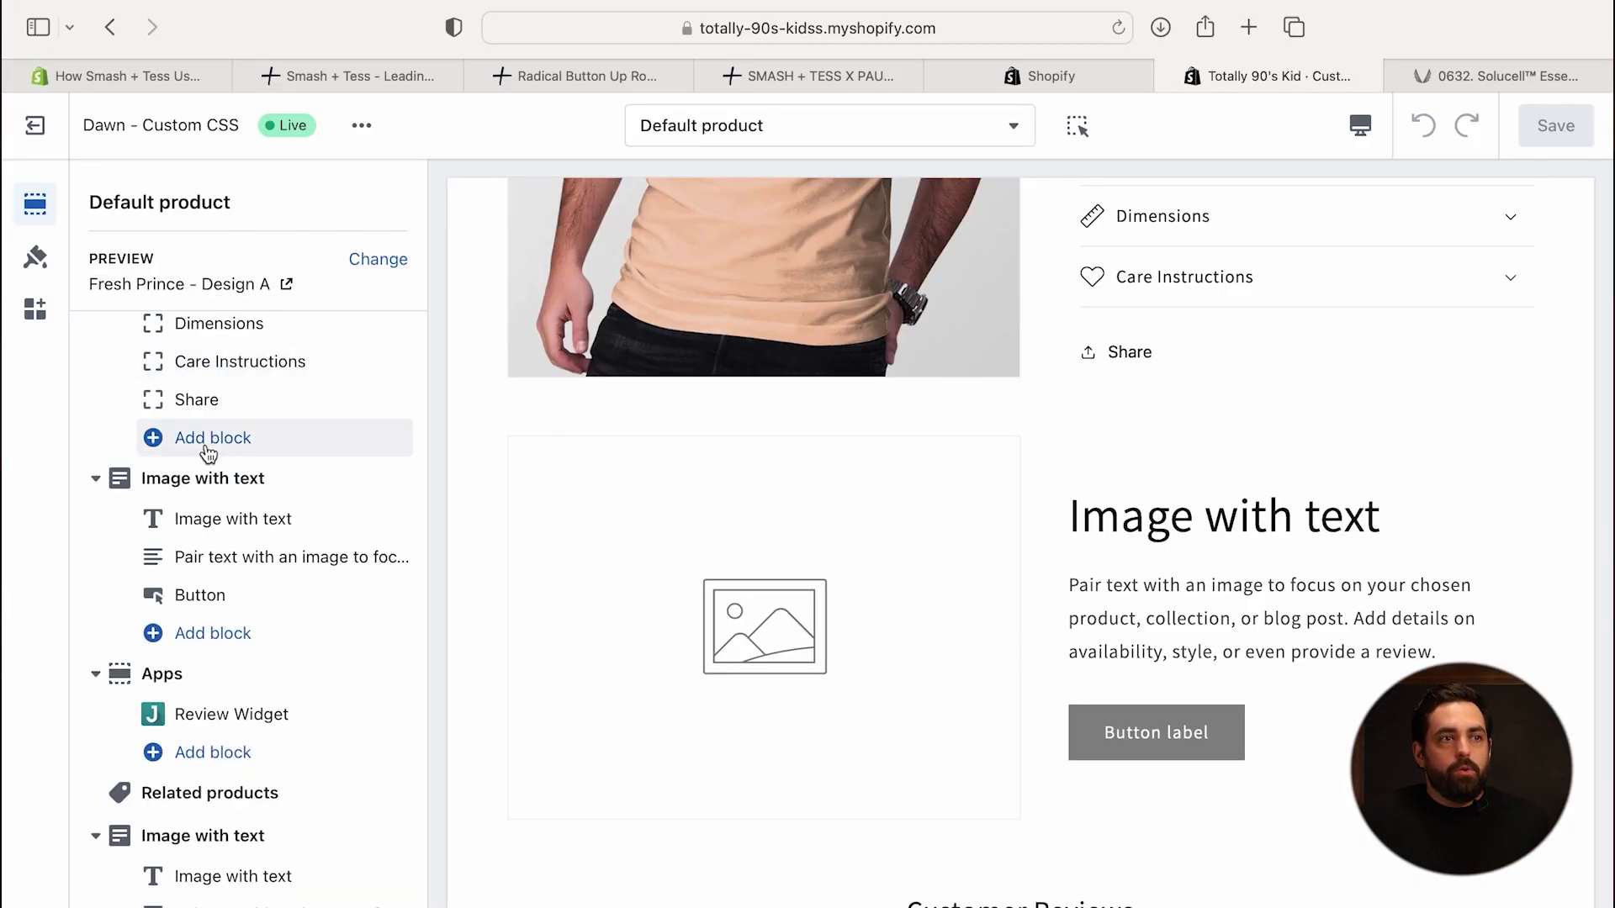
click(221, 486)
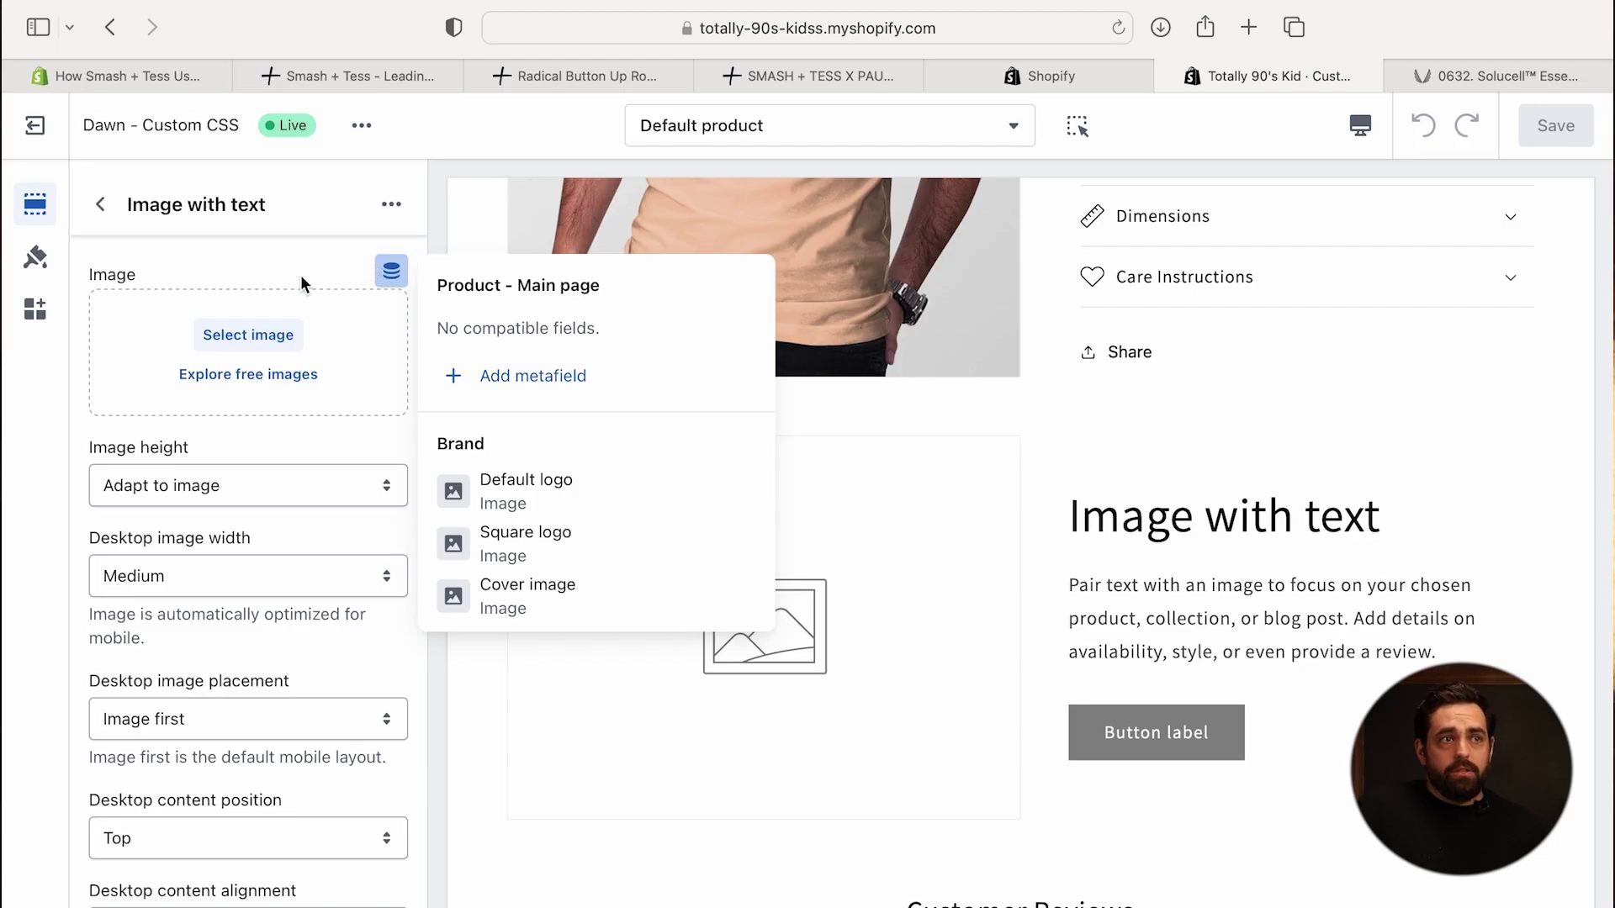
click(154, 219)
click(102, 205)
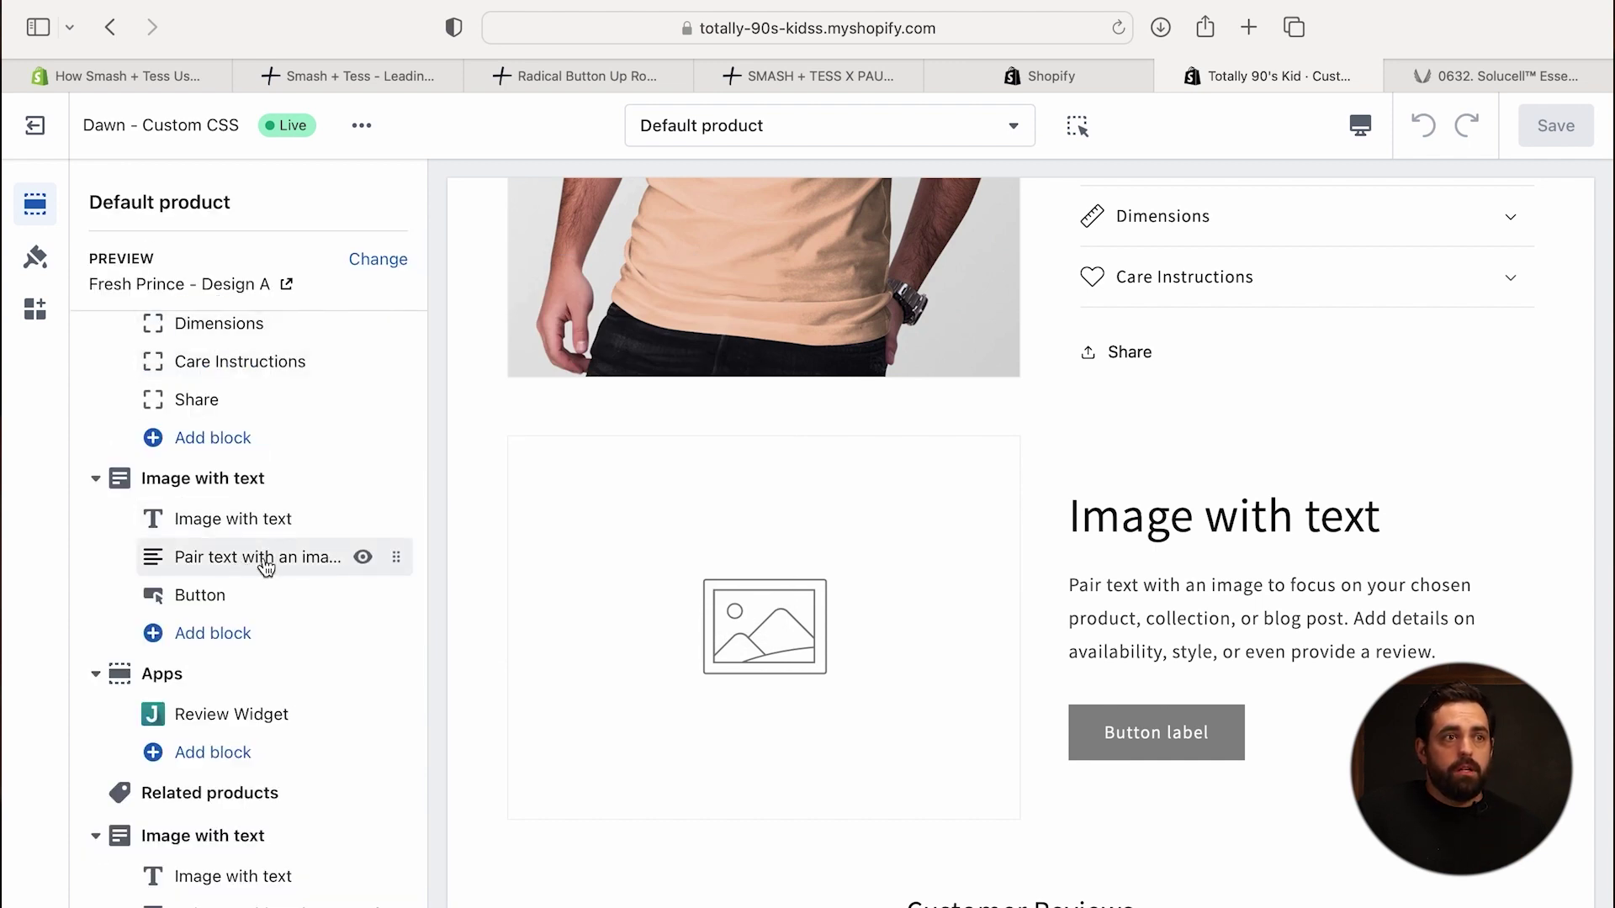
- Check the heading, text and button blocks of the Image with text section for dynamic source options
click(282, 523)
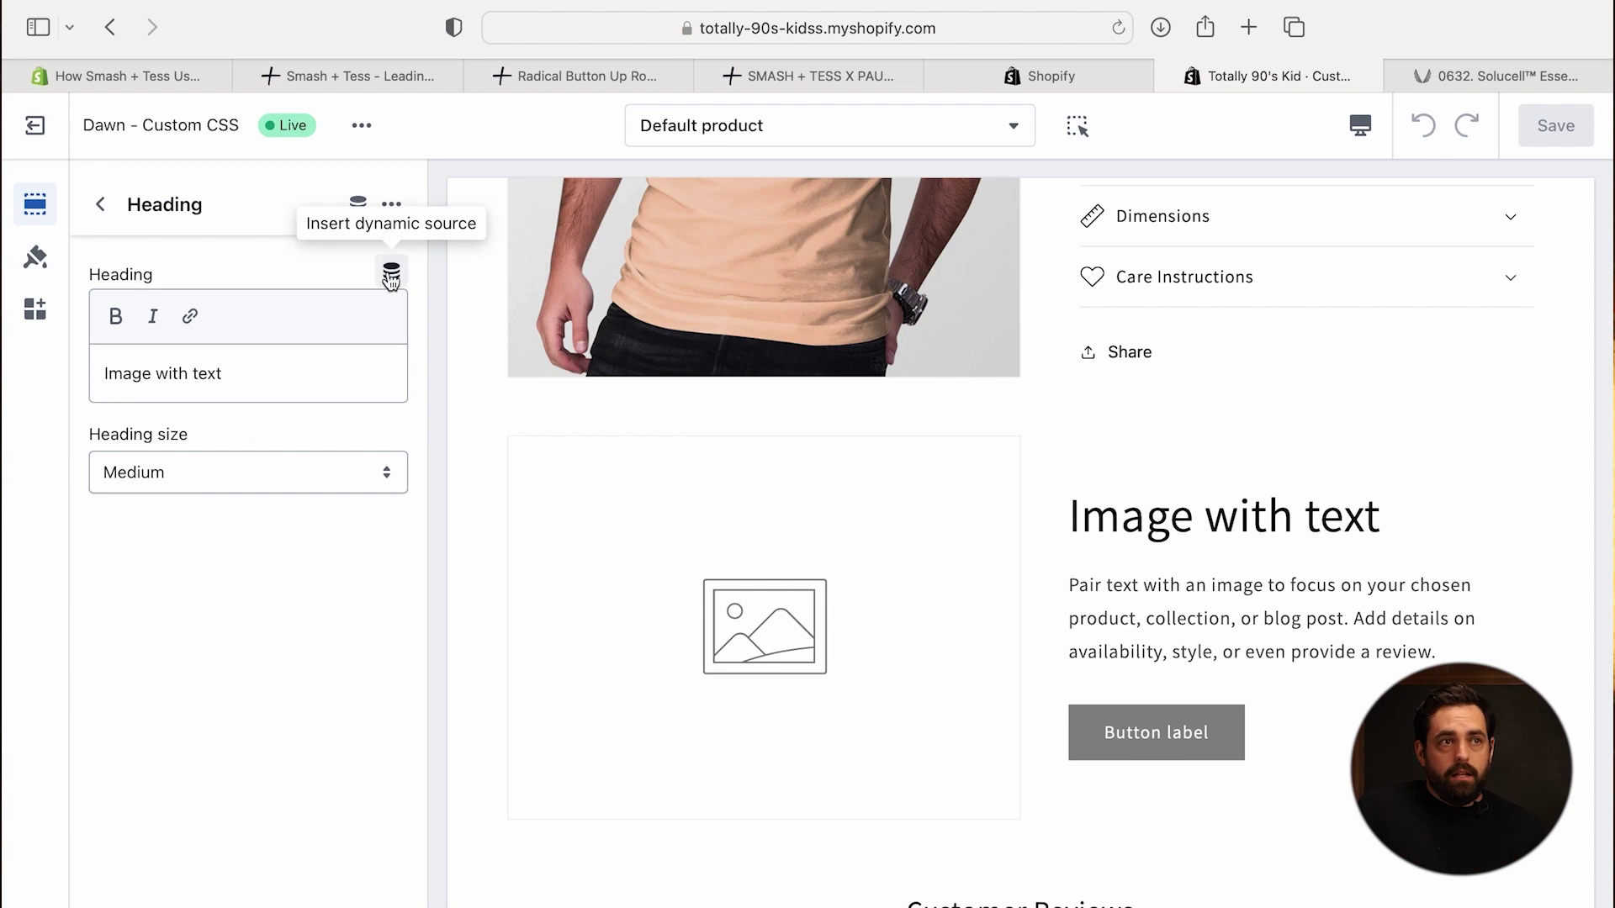
click(102, 205)
click(246, 573)
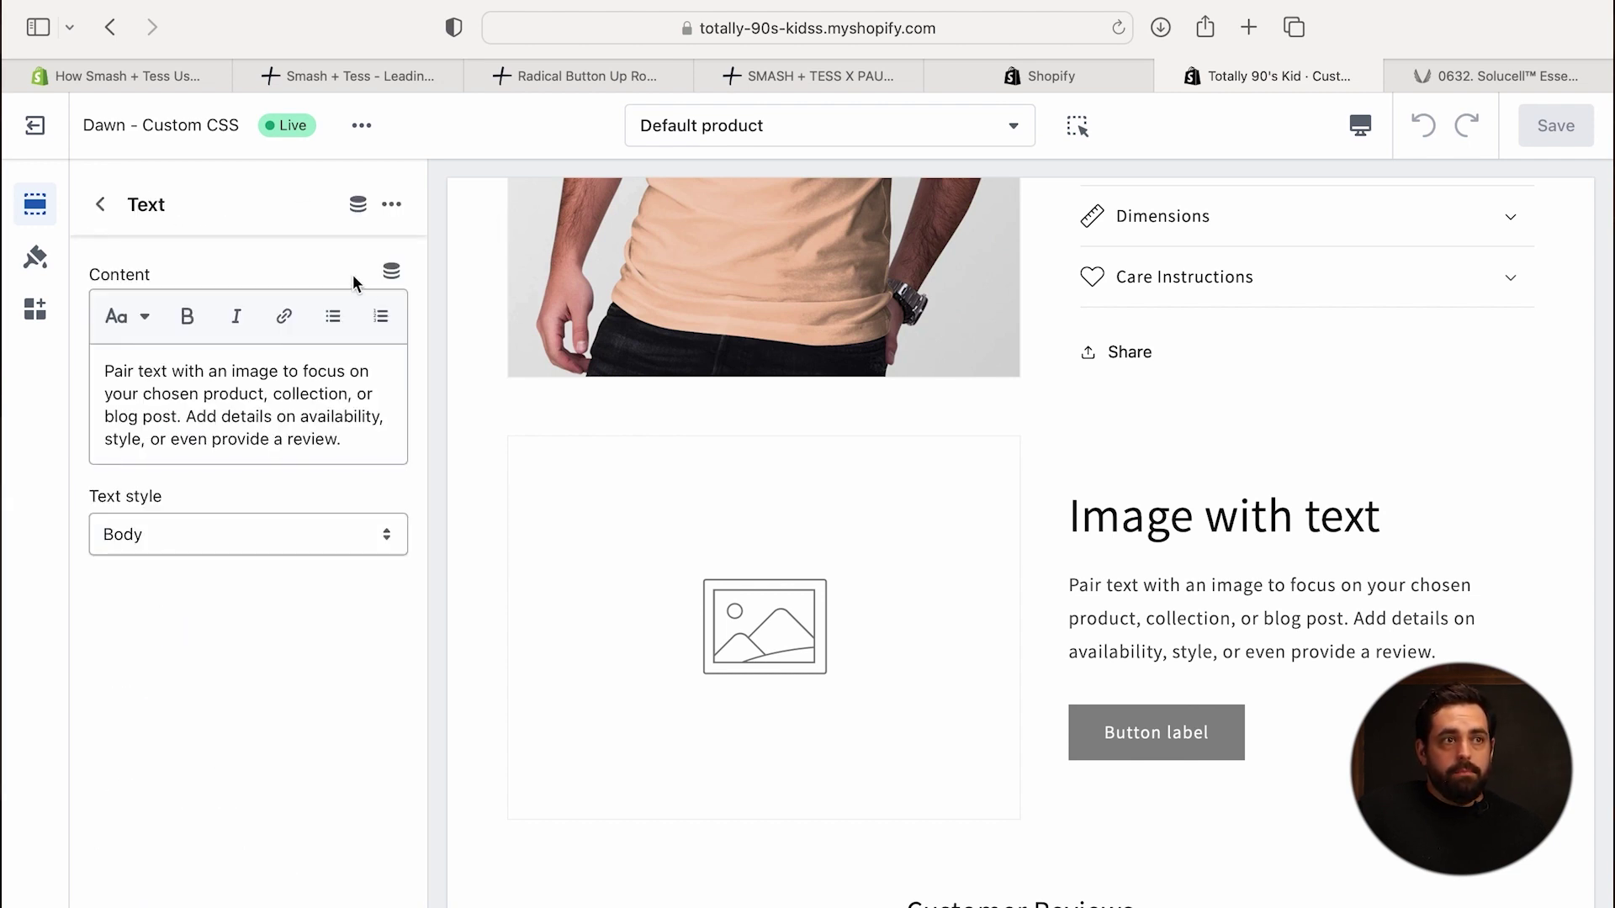
click(102, 205)
click(236, 614)
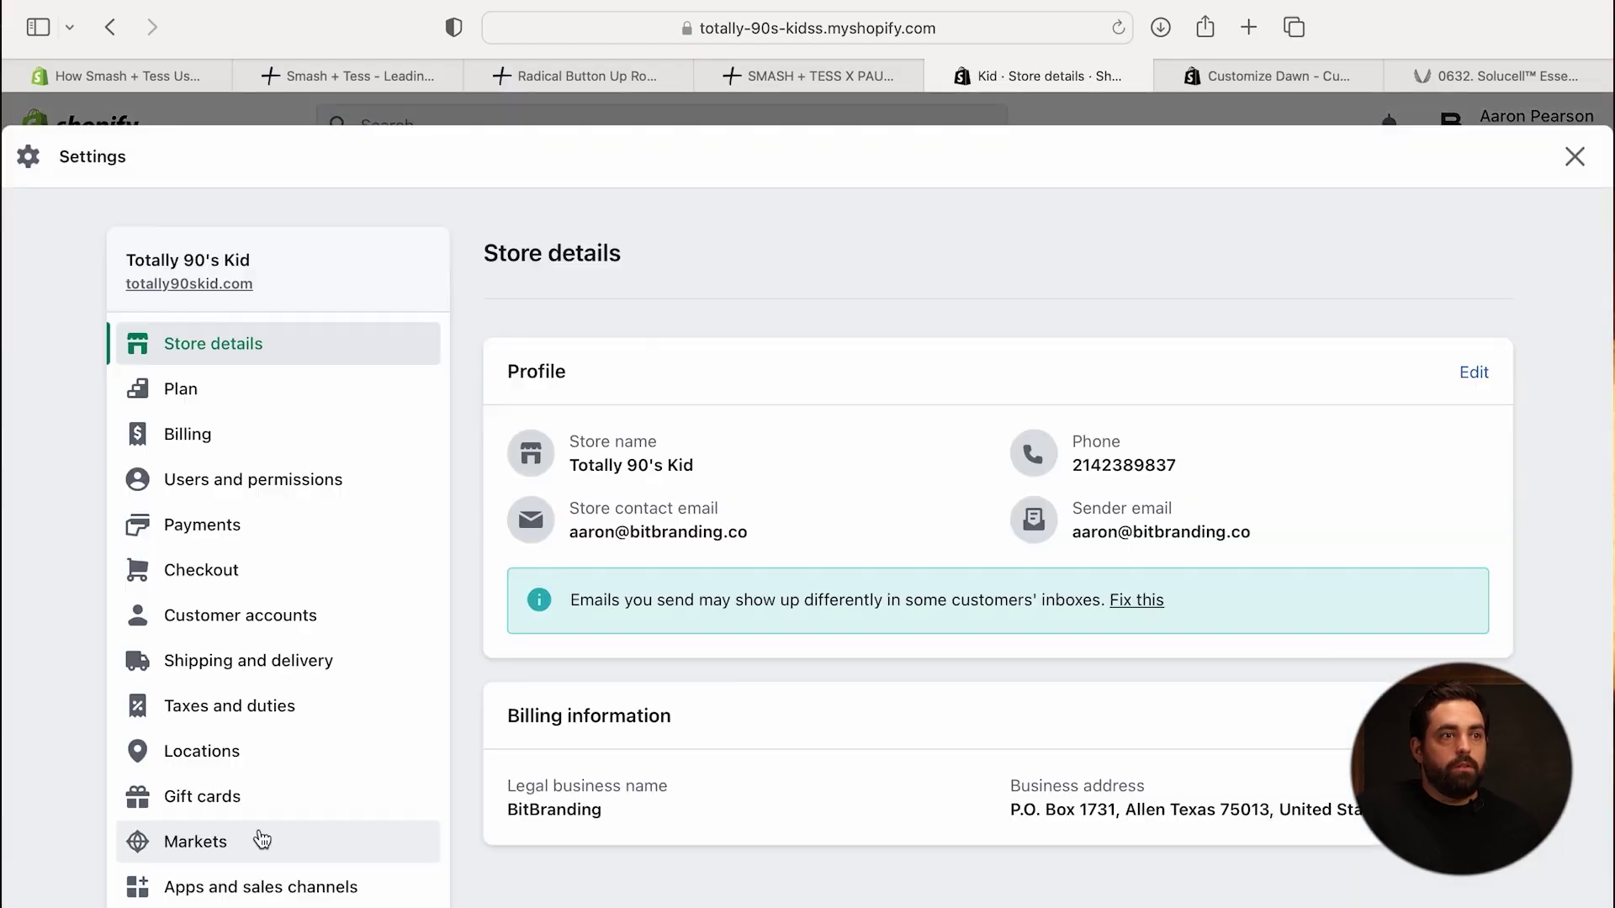
- Start a new metaobject definition in the store's custom data settings and name it Product Highlight
scroll(286, 838, down, 5)
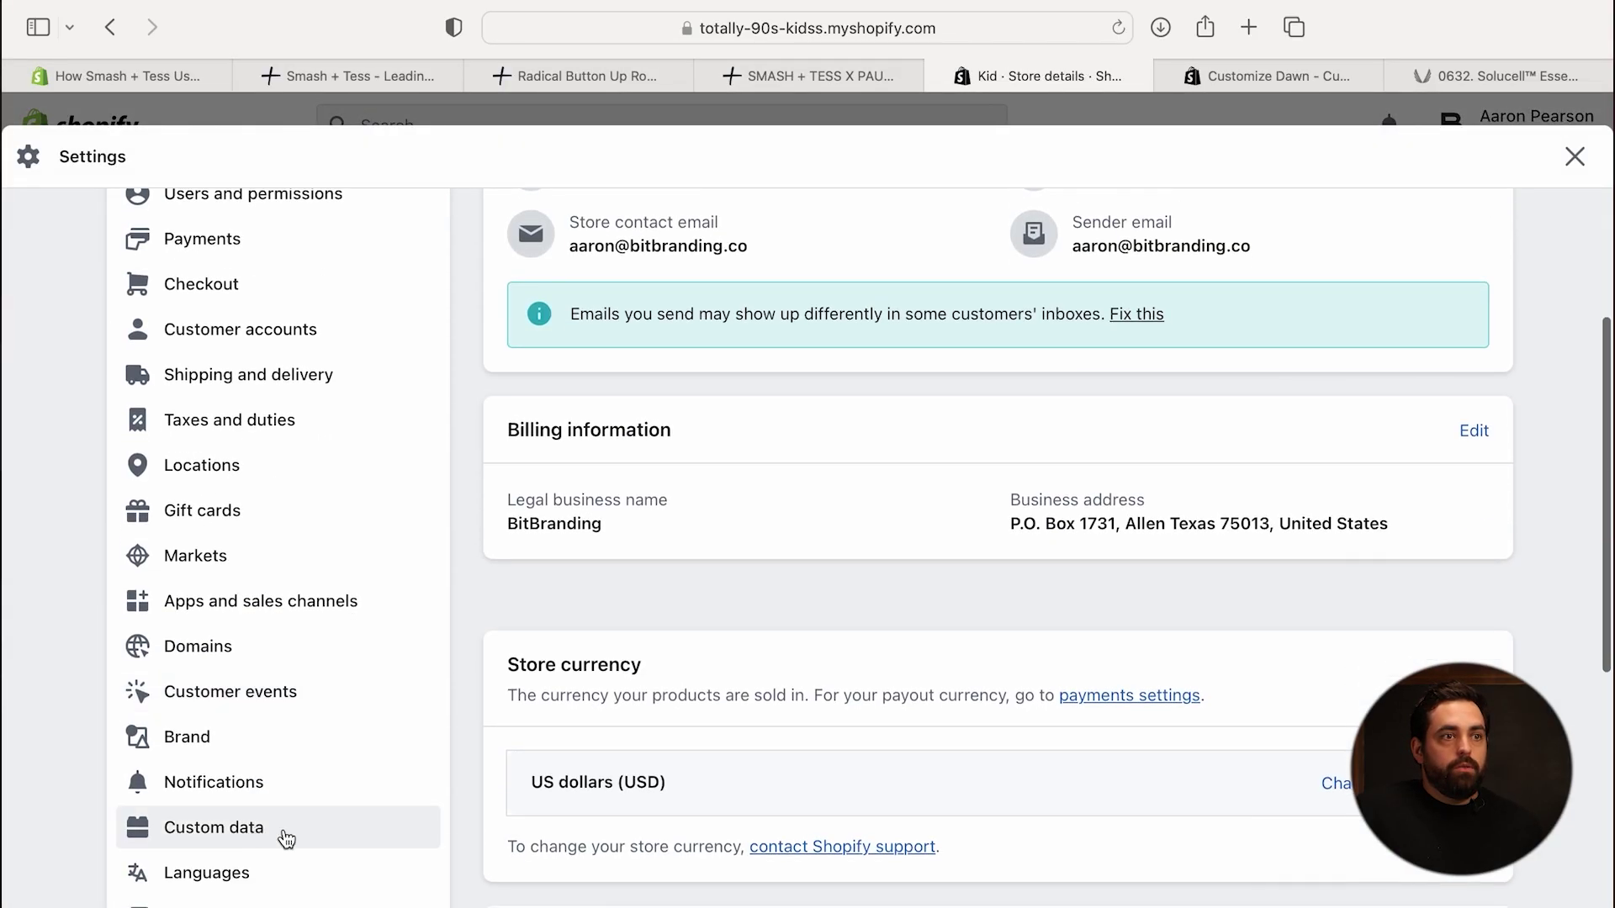
click(271, 856)
scroll(872, 602, down, 10)
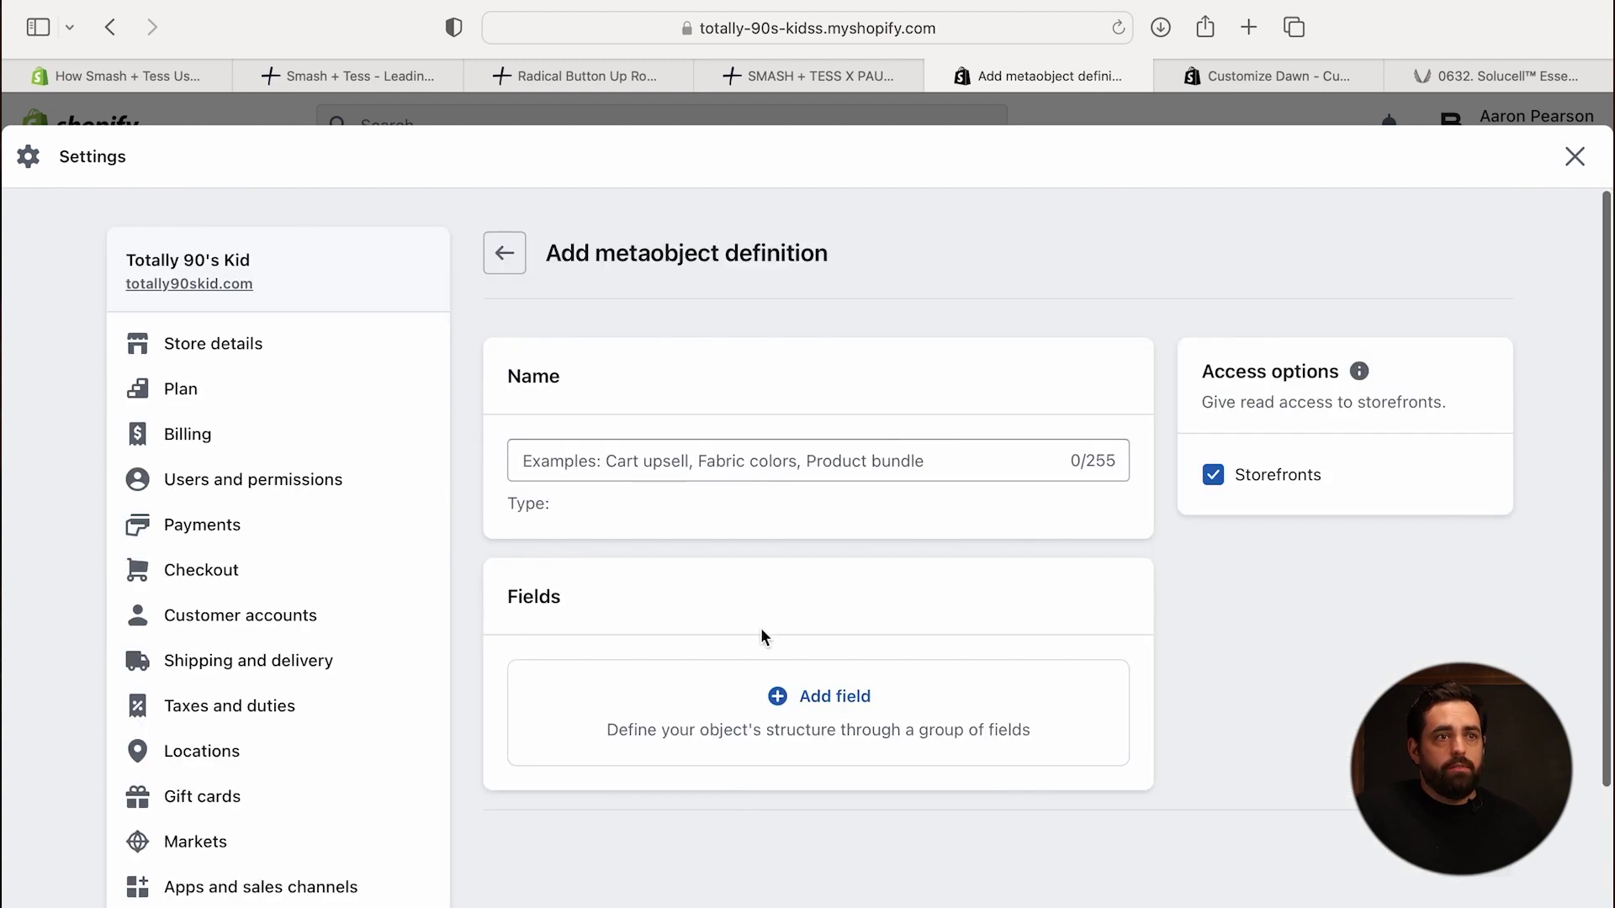
text(Product Highlight)
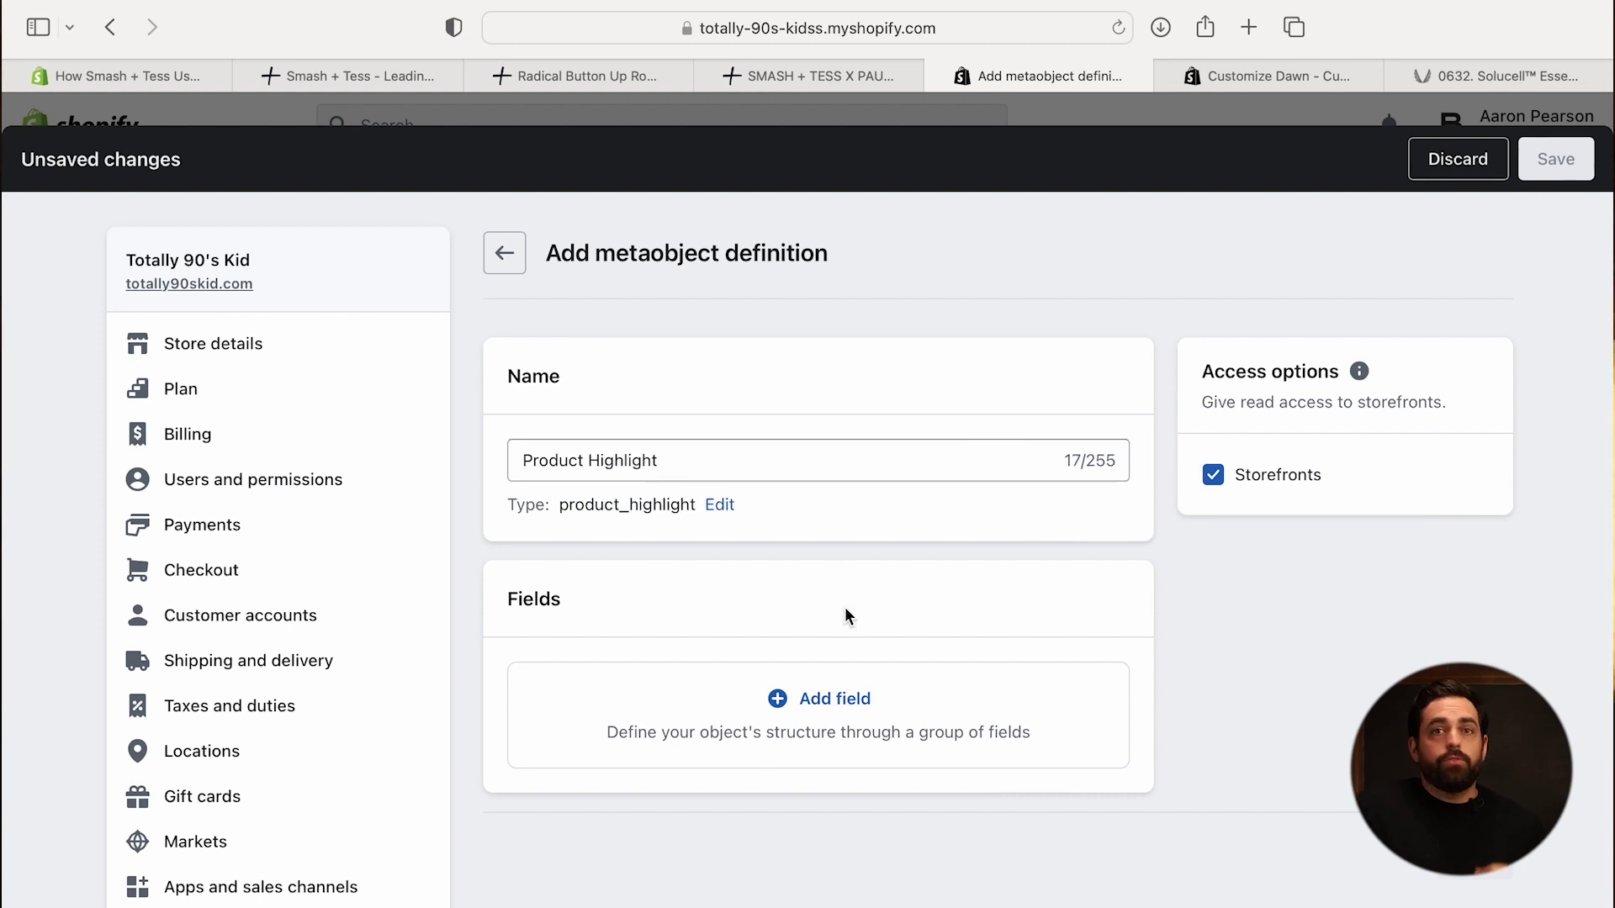
- Add a one-value Single line text field named Name of Tech to the definition, used as the display name
click(838, 702)
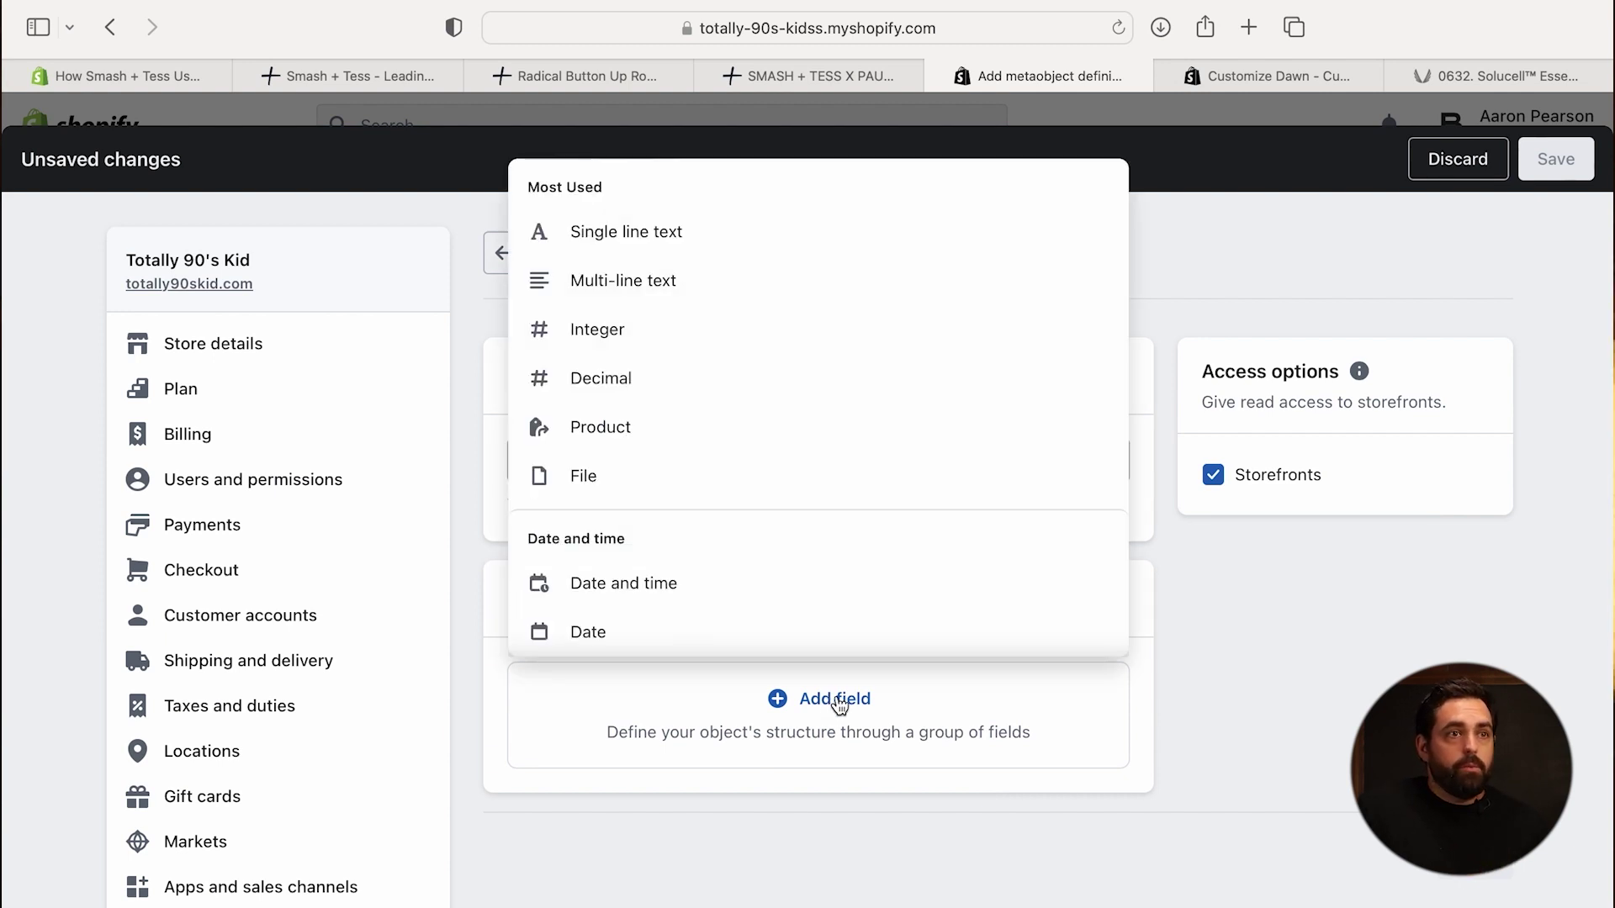
click(736, 240)
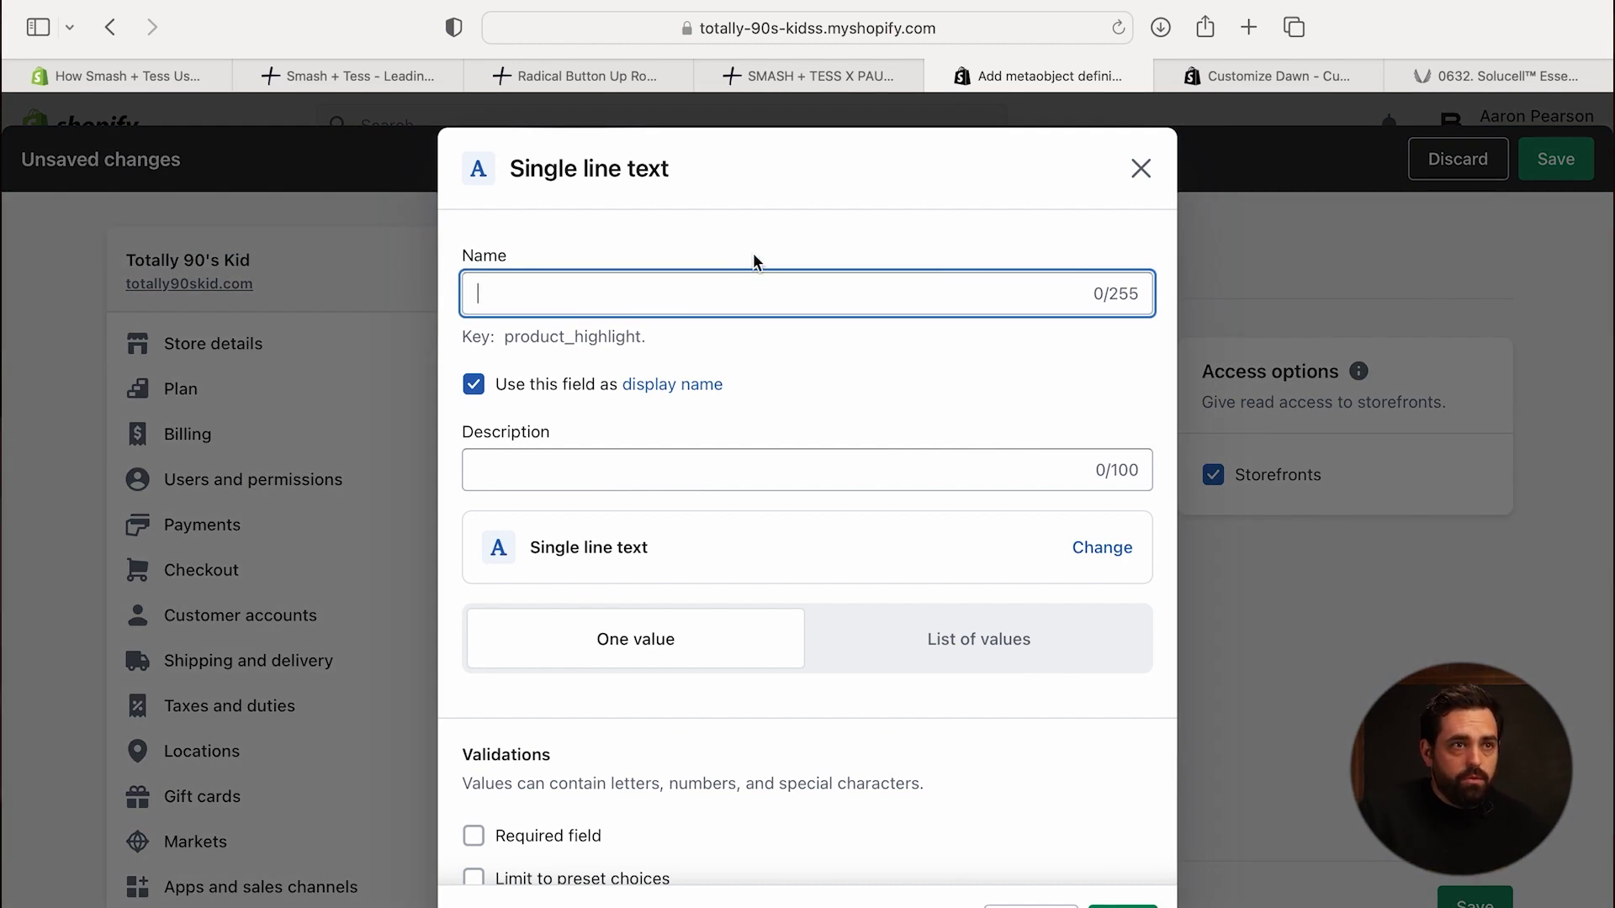
text(Name of Tech)
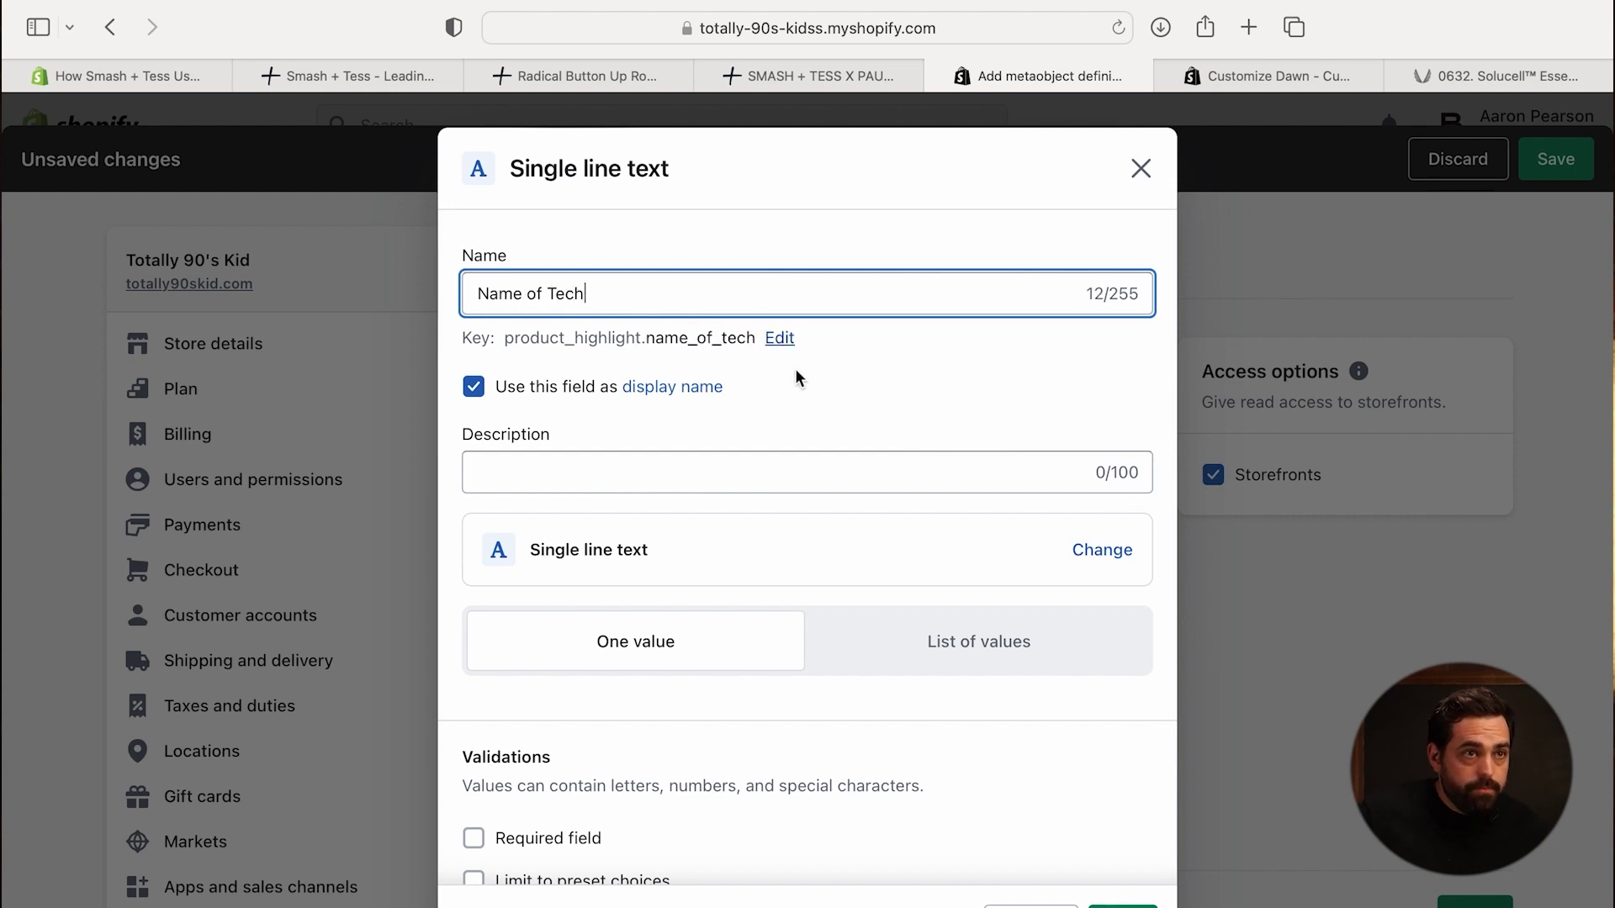
scroll(735, 683, down, 5)
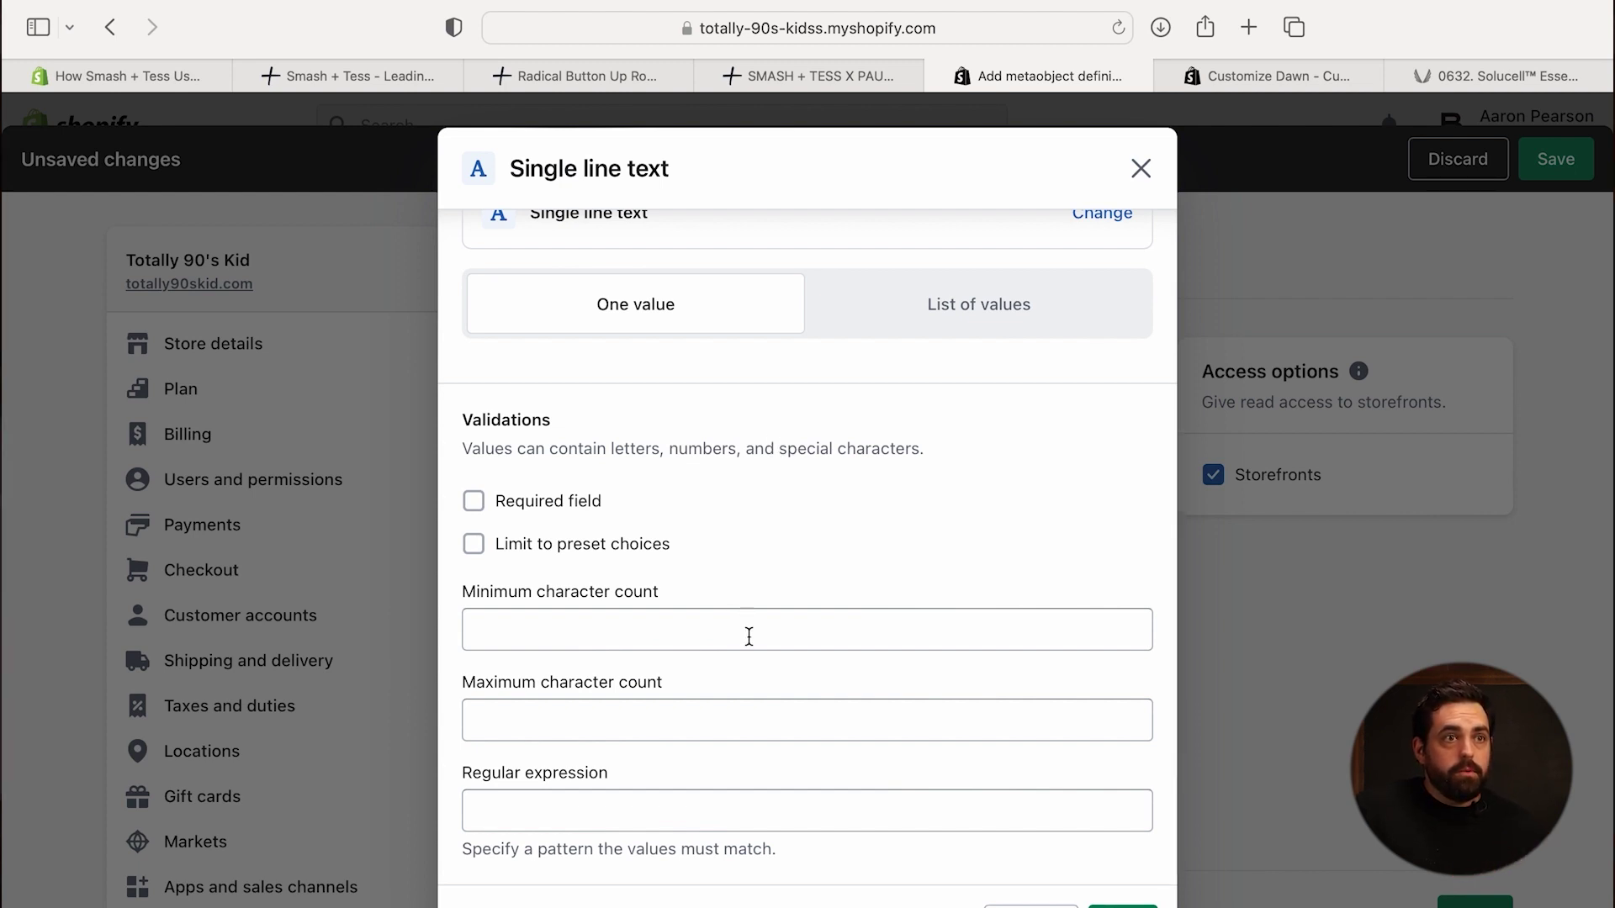
scroll(750, 634, up, 4)
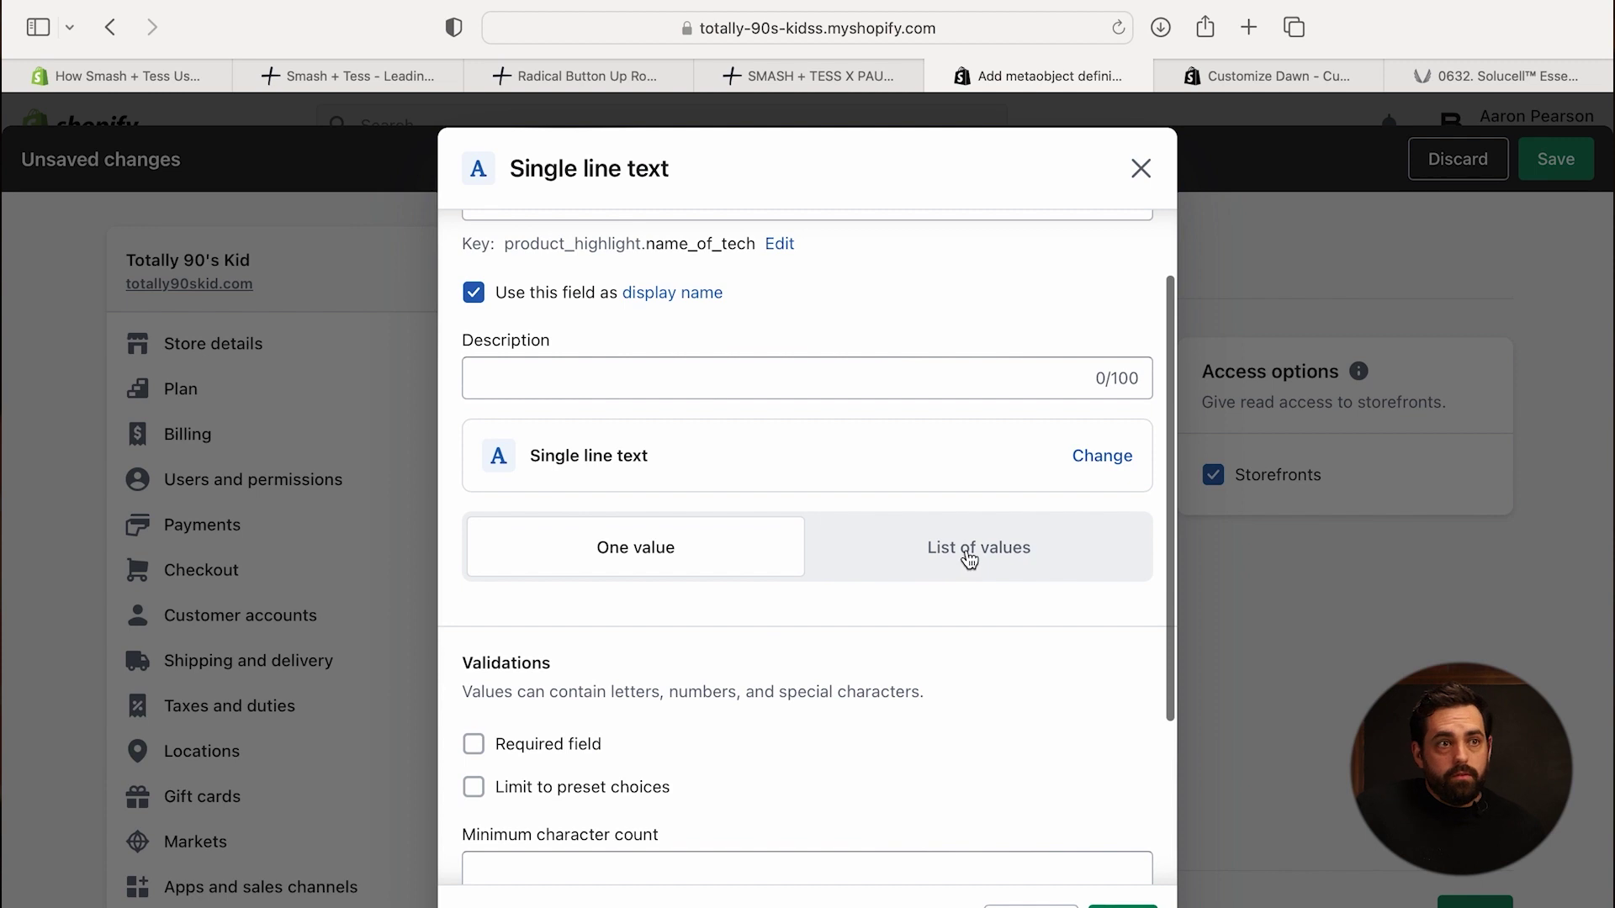
scroll(707, 572, up, 2)
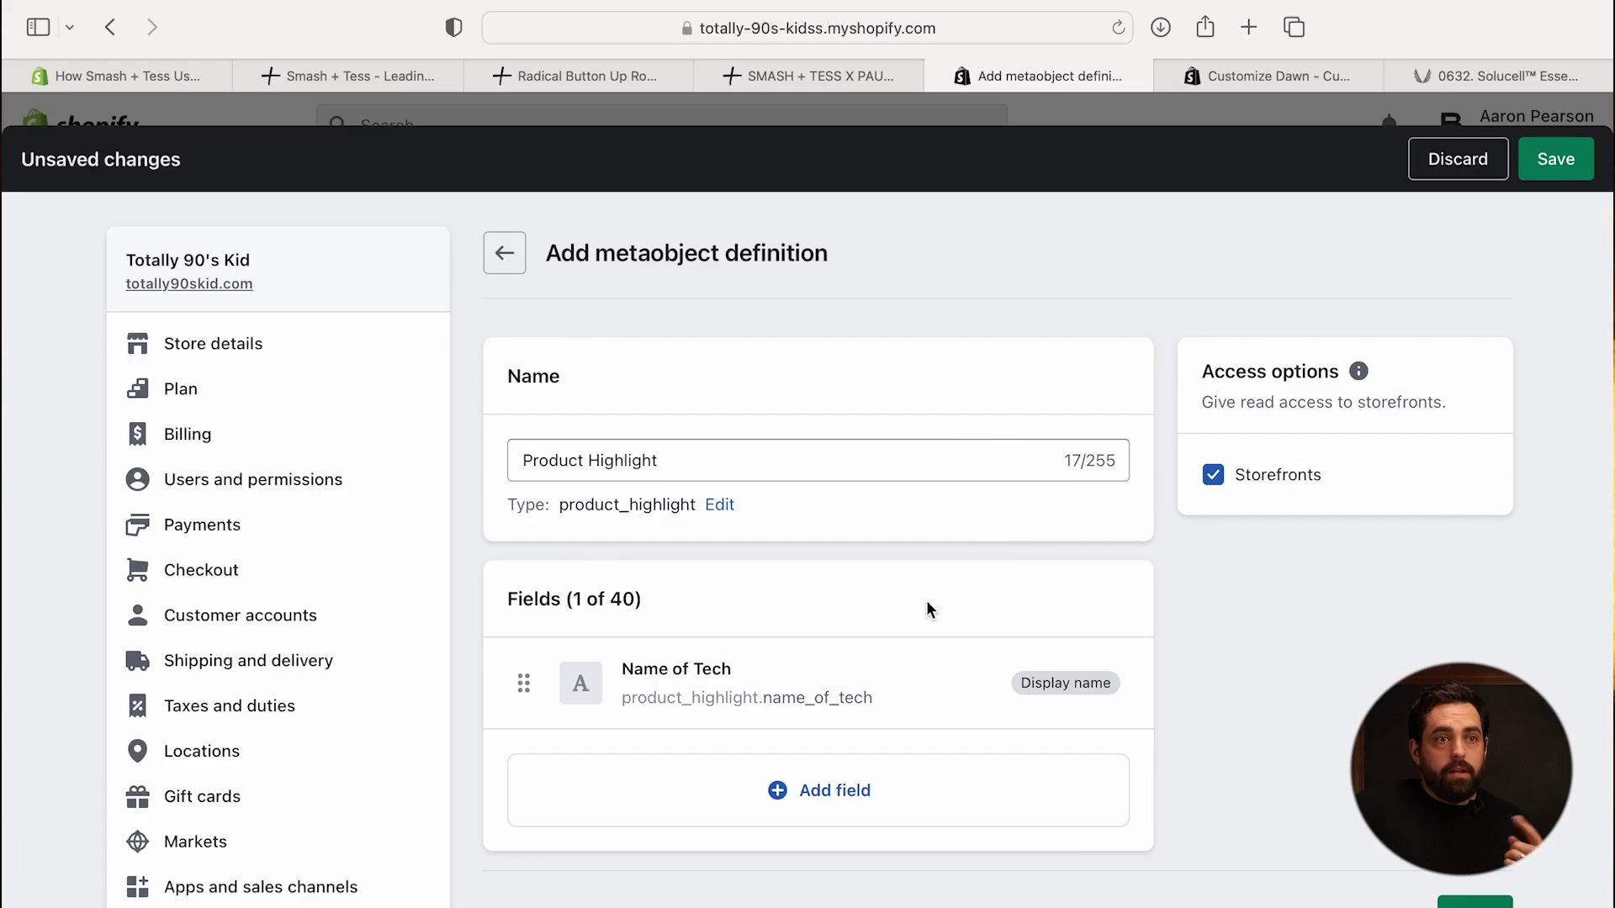
- Add a Rich text field named Description of Tech to the metaobject definition
click(860, 789)
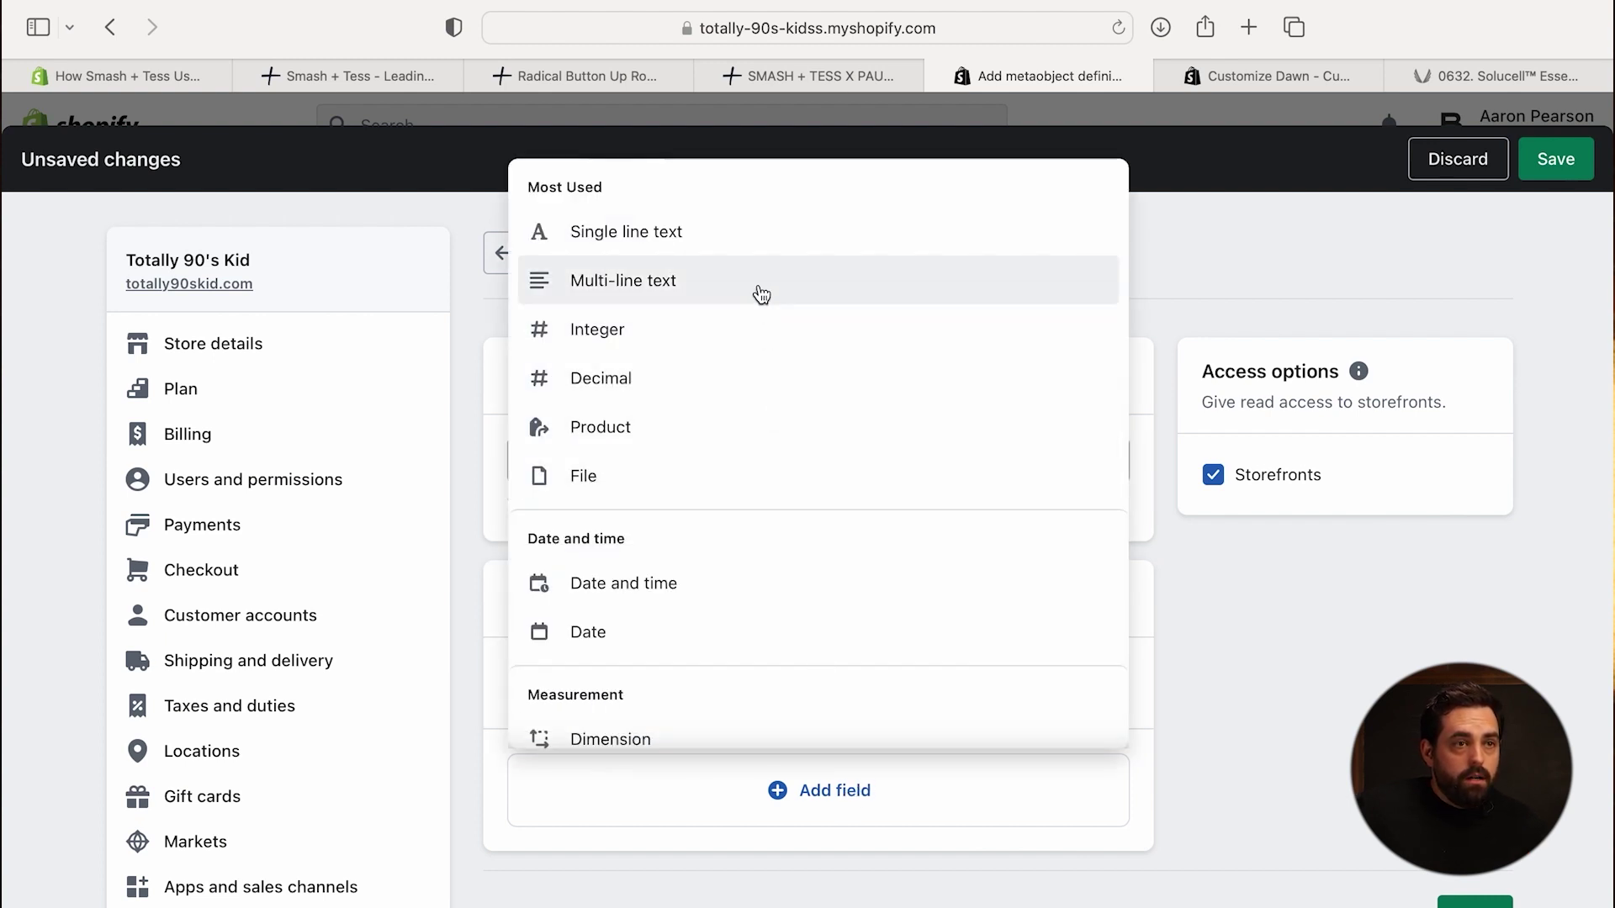
scroll(763, 373, down, 5)
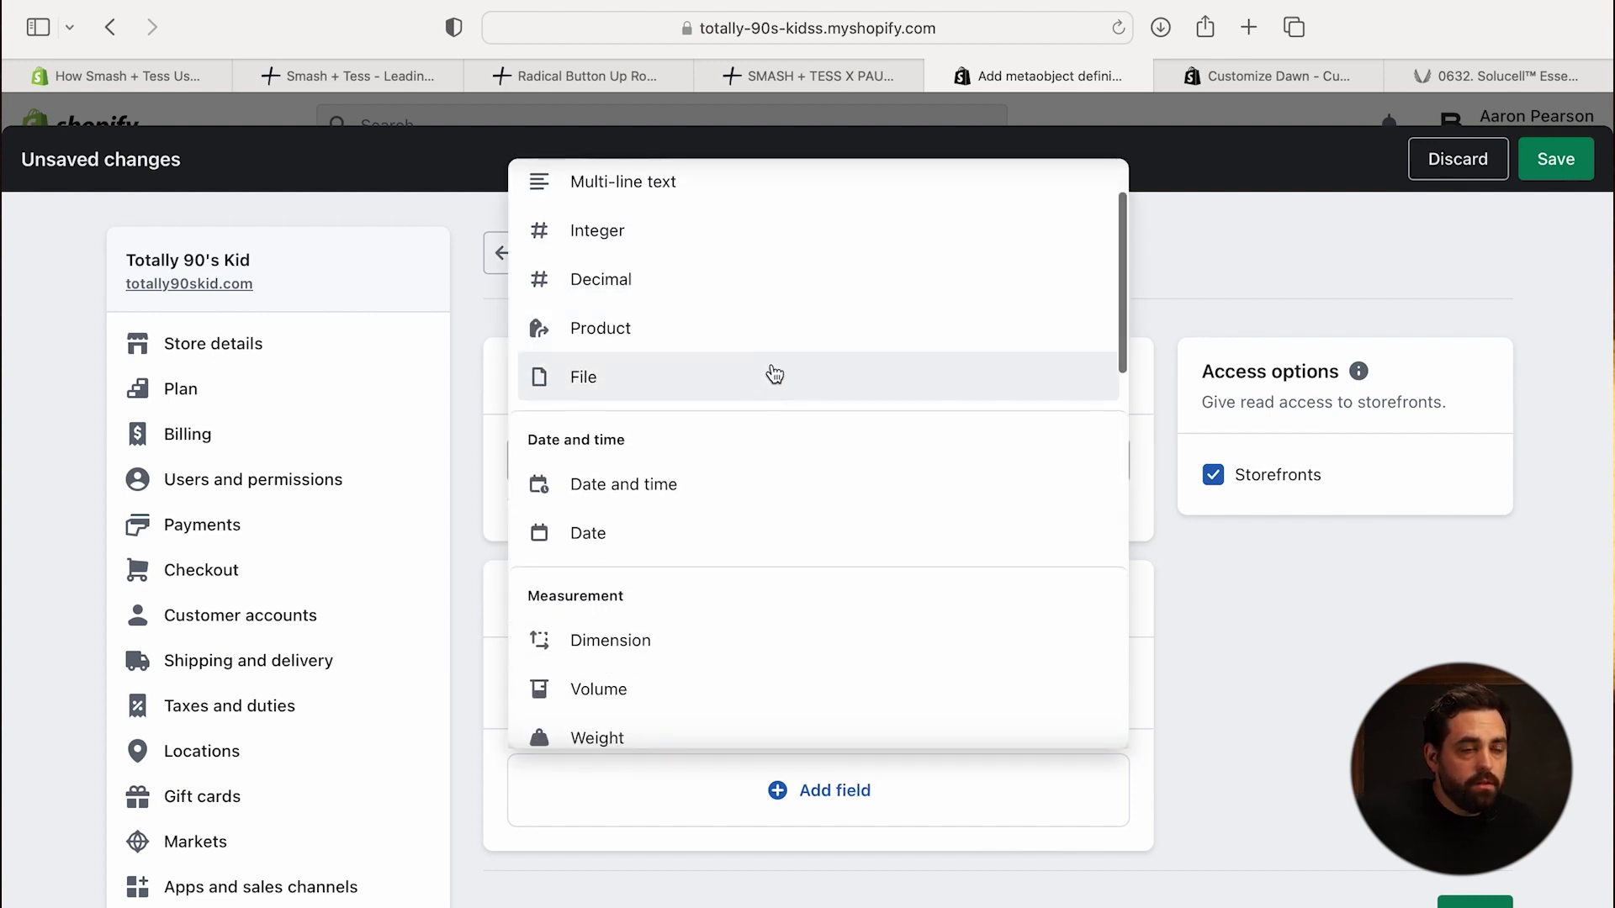
scroll(767, 370, down, 5)
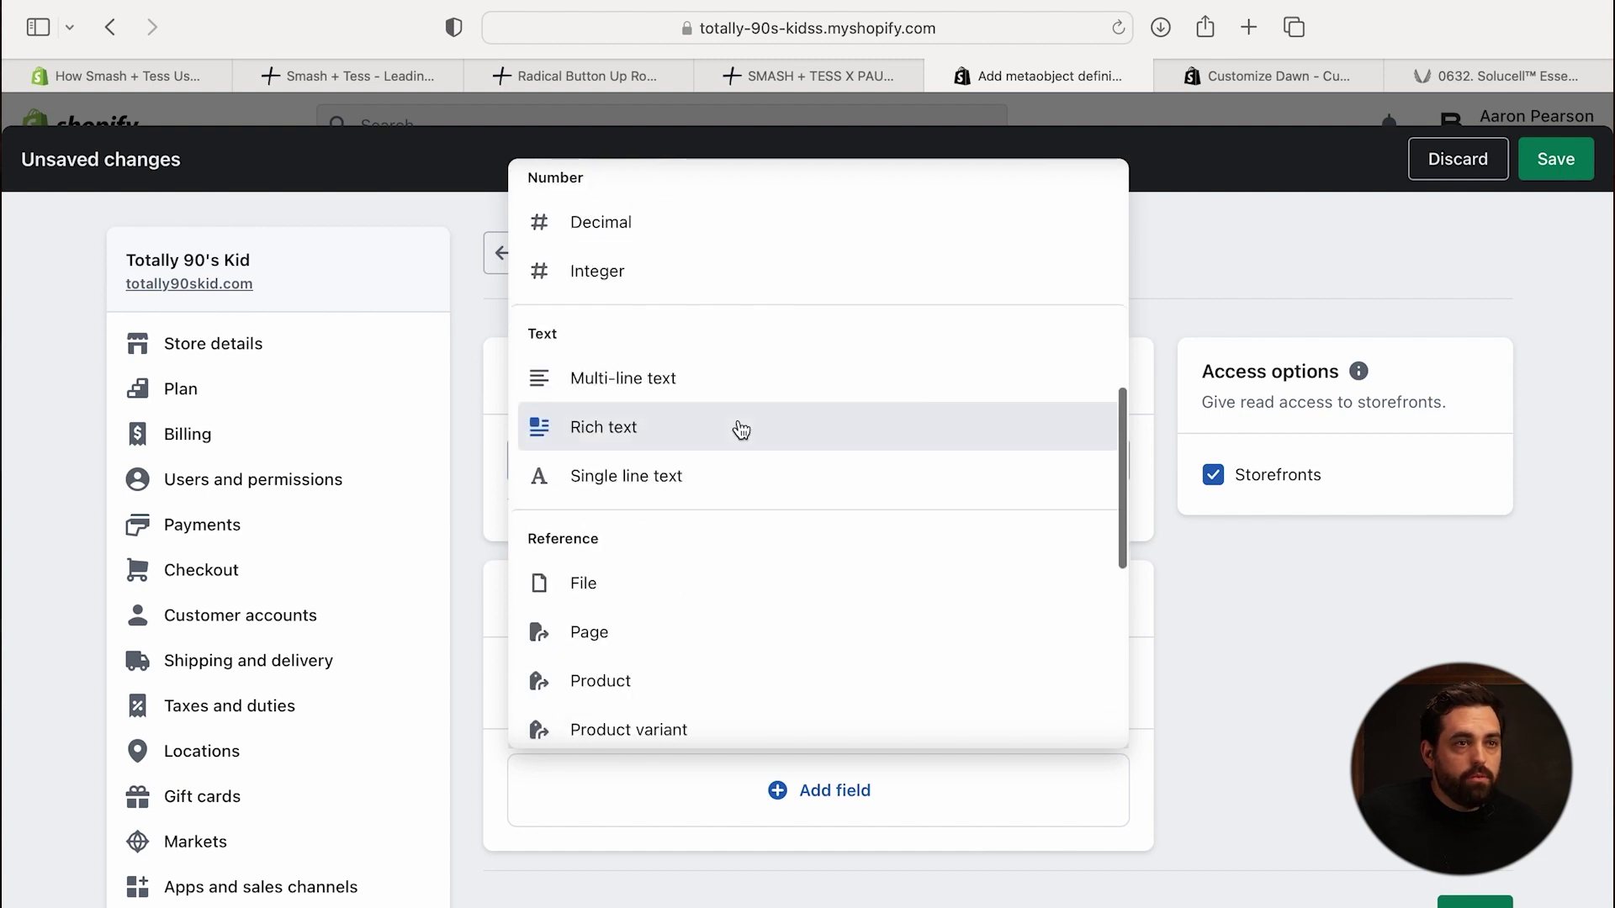
click(762, 423)
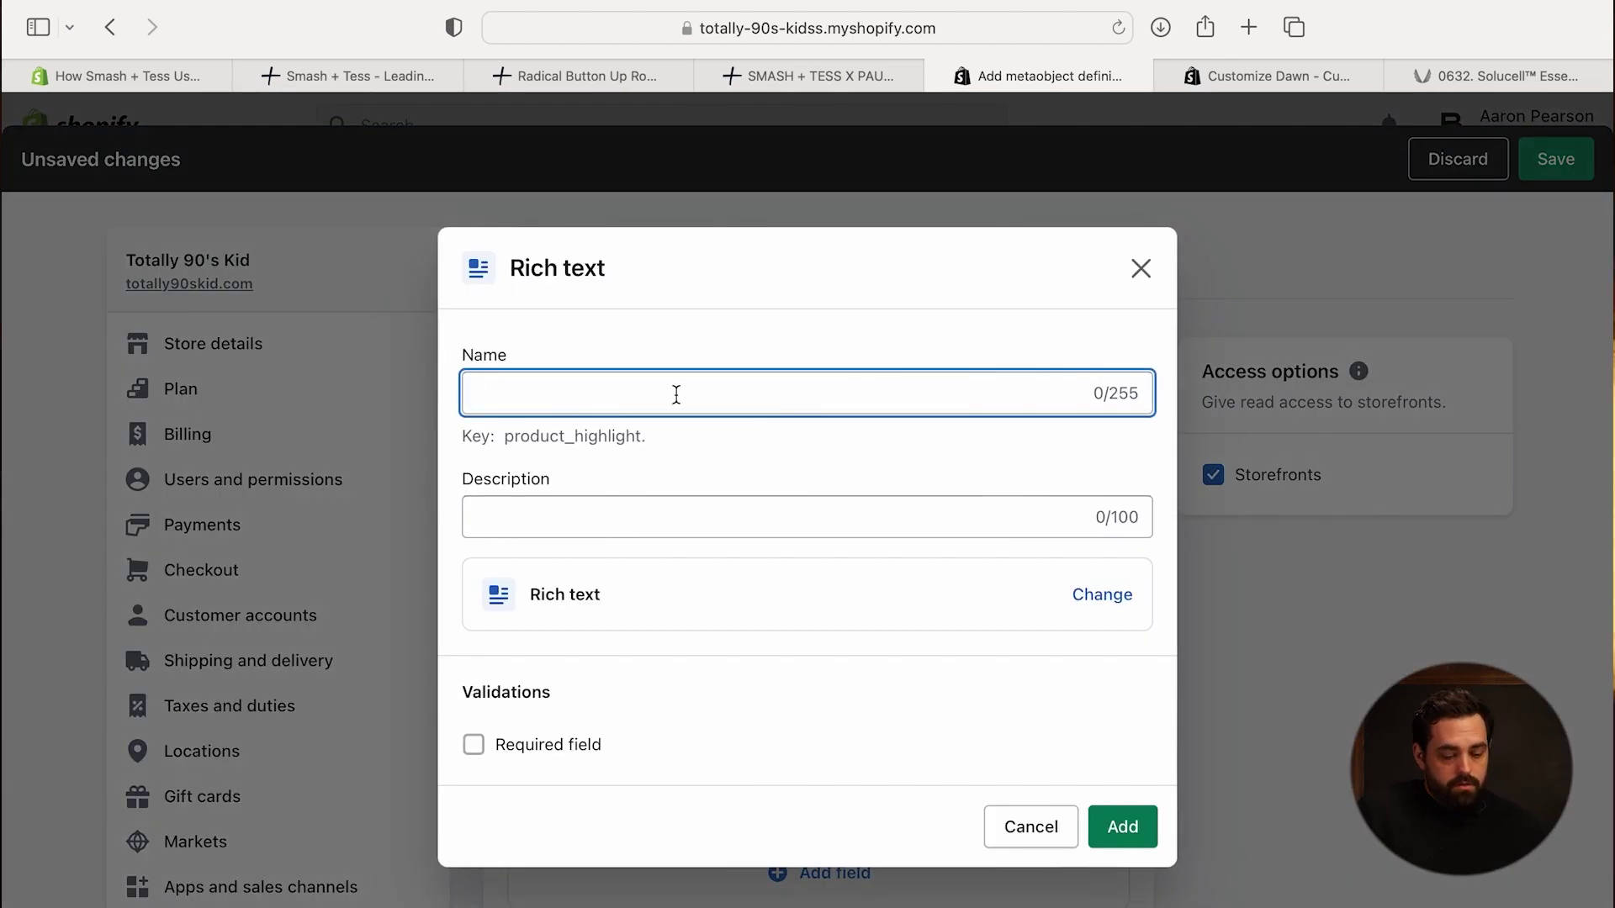
text(Description of)
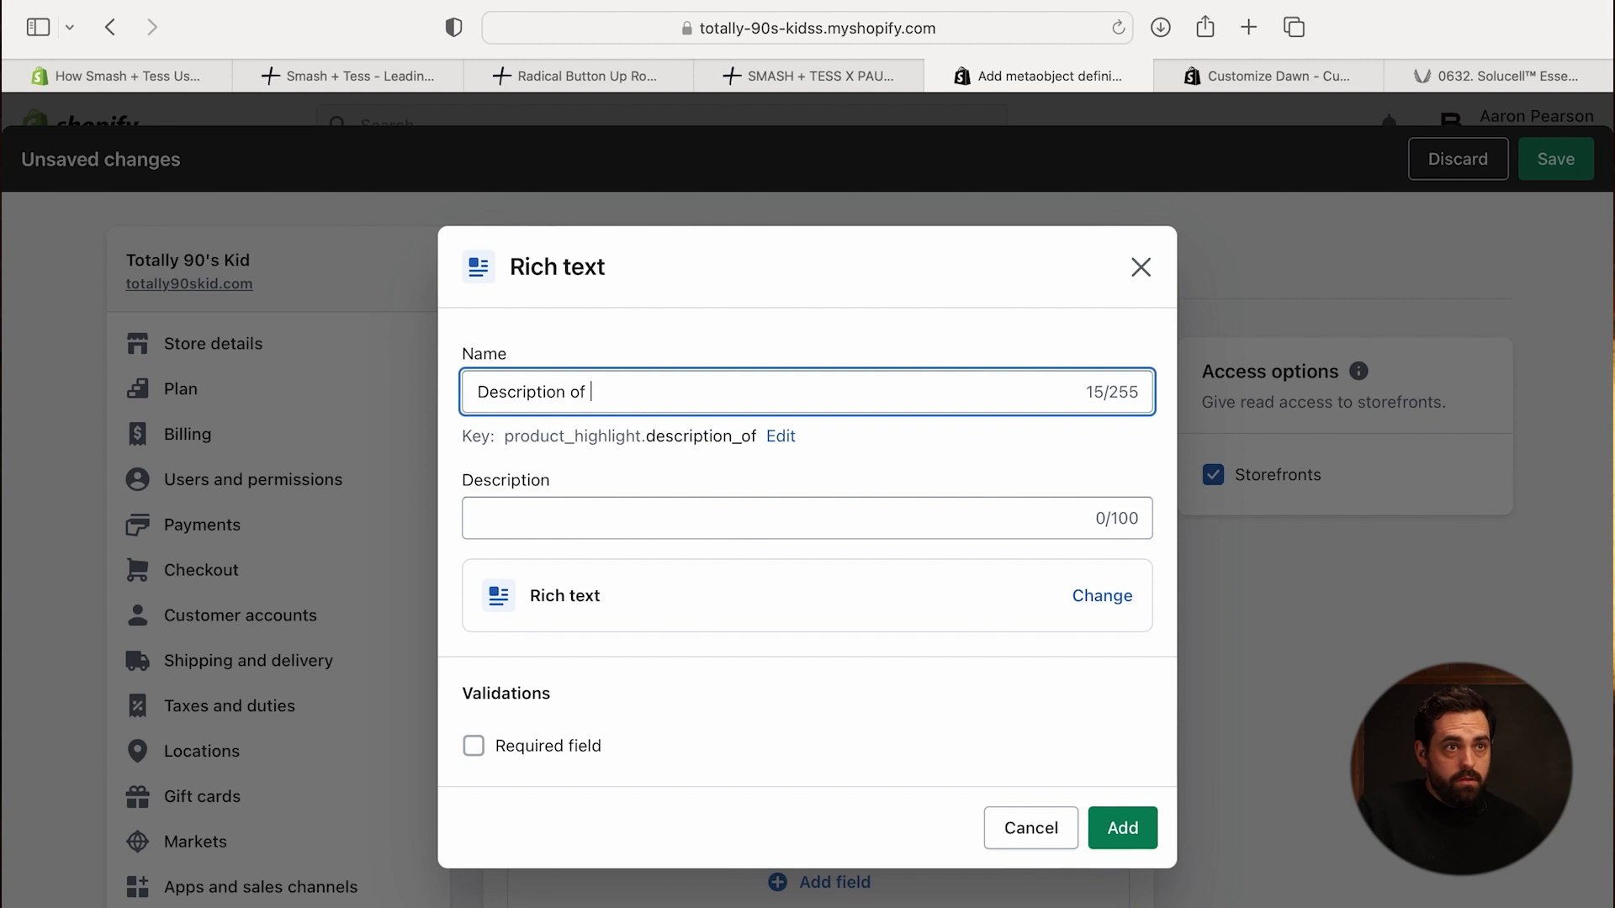
text( Tech)
key(Return)
- Add a File field named Image of Tech to the metaobject definition
click(838, 889)
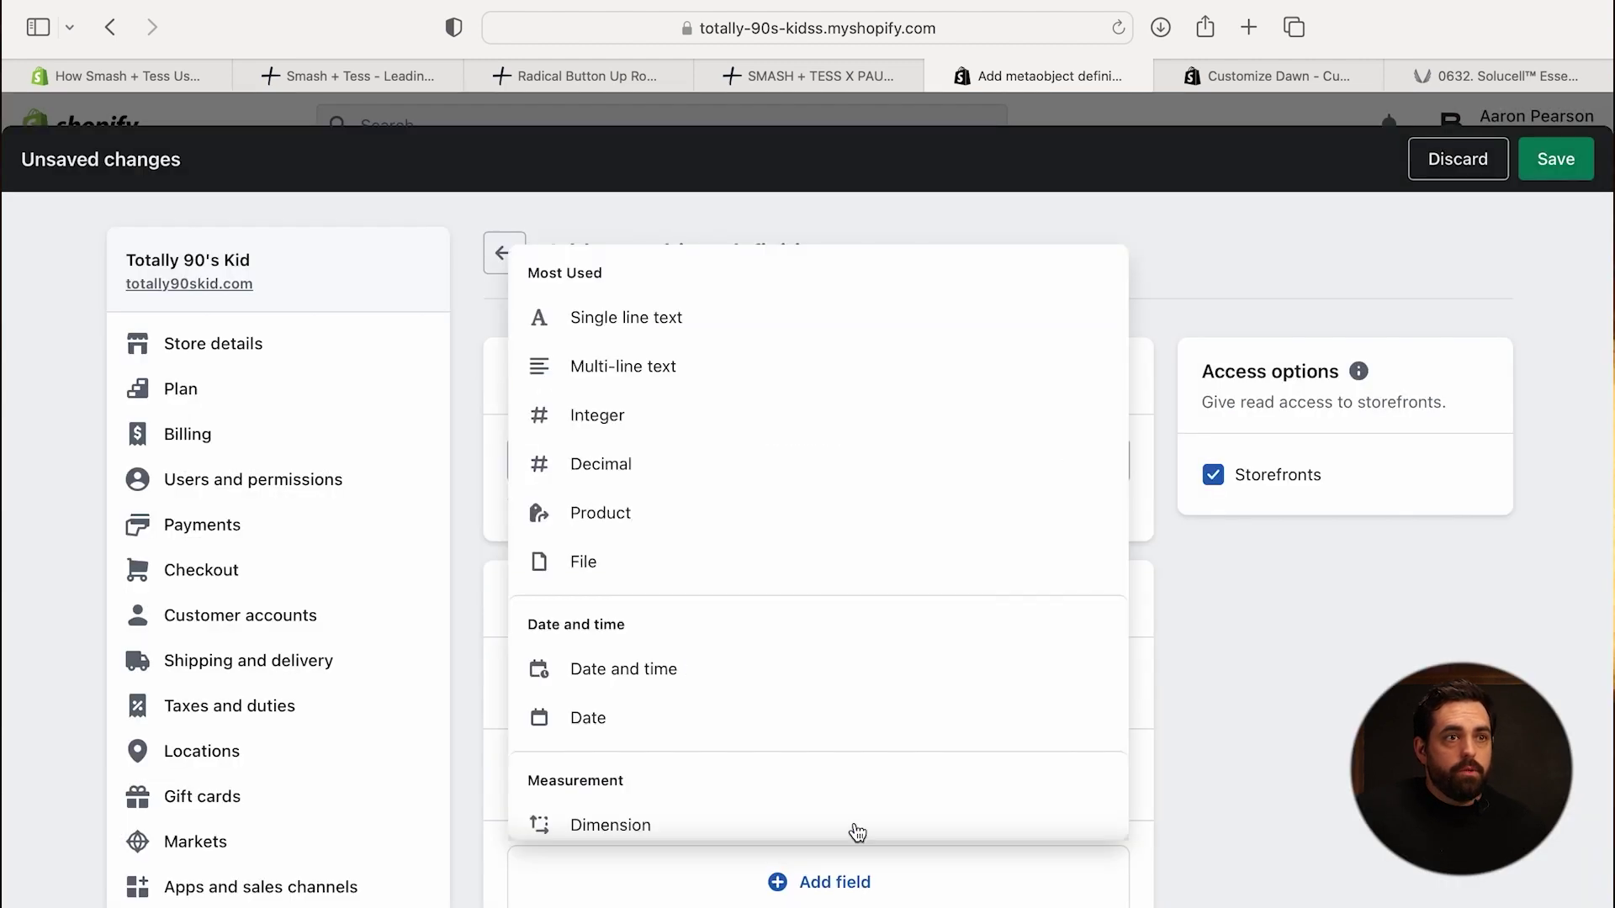
scroll(830, 475, down, 6)
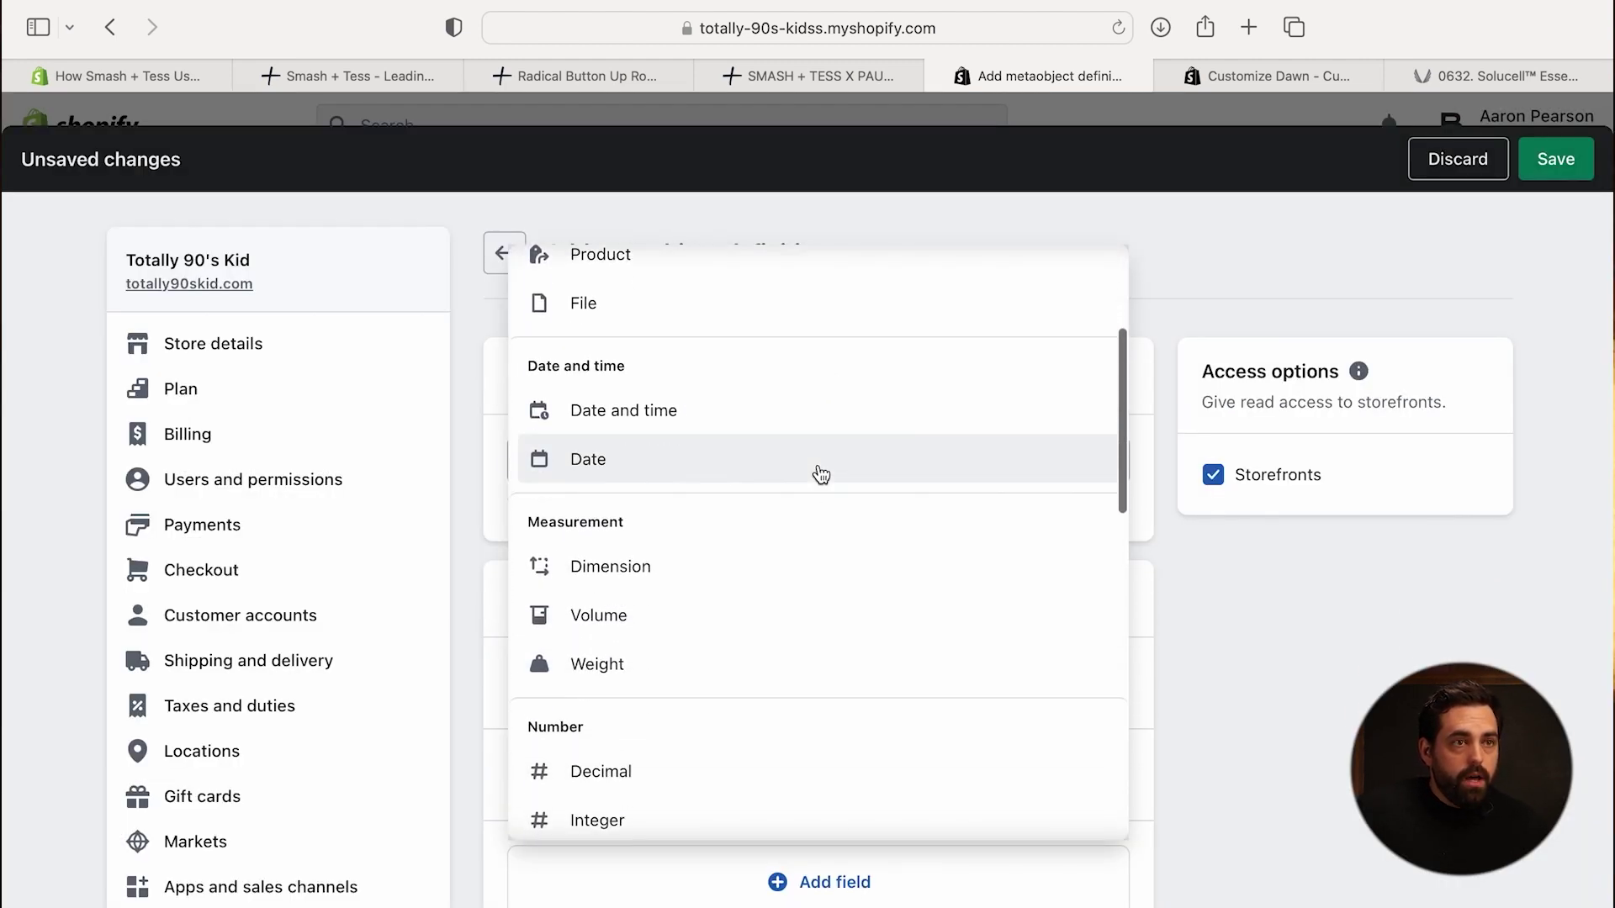
click(664, 530)
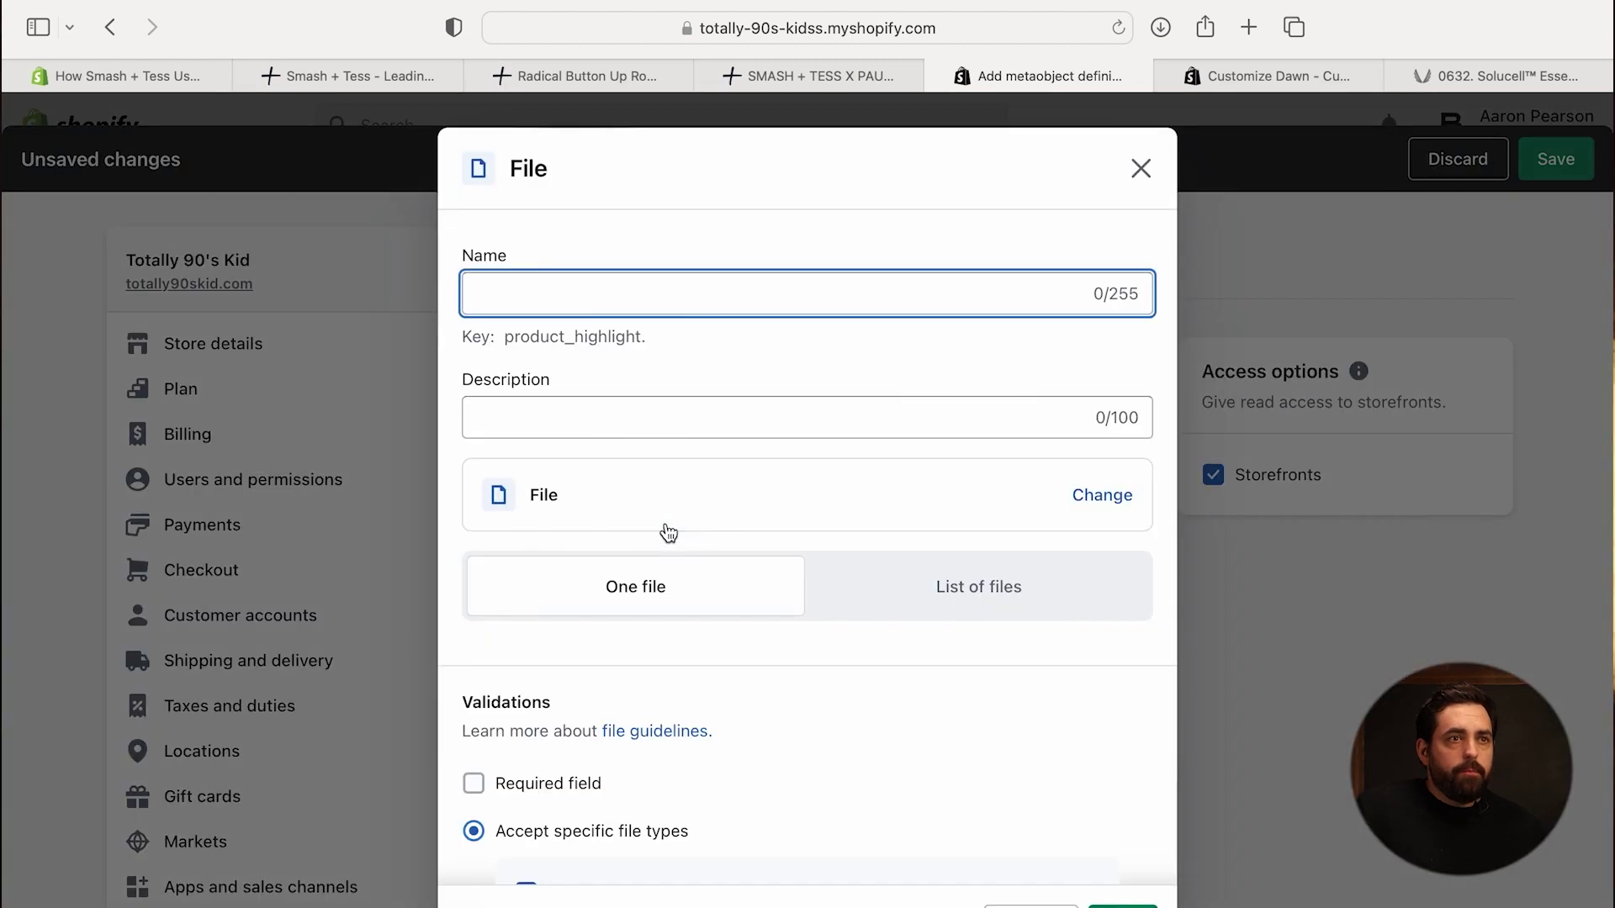
text(Image of Tech)
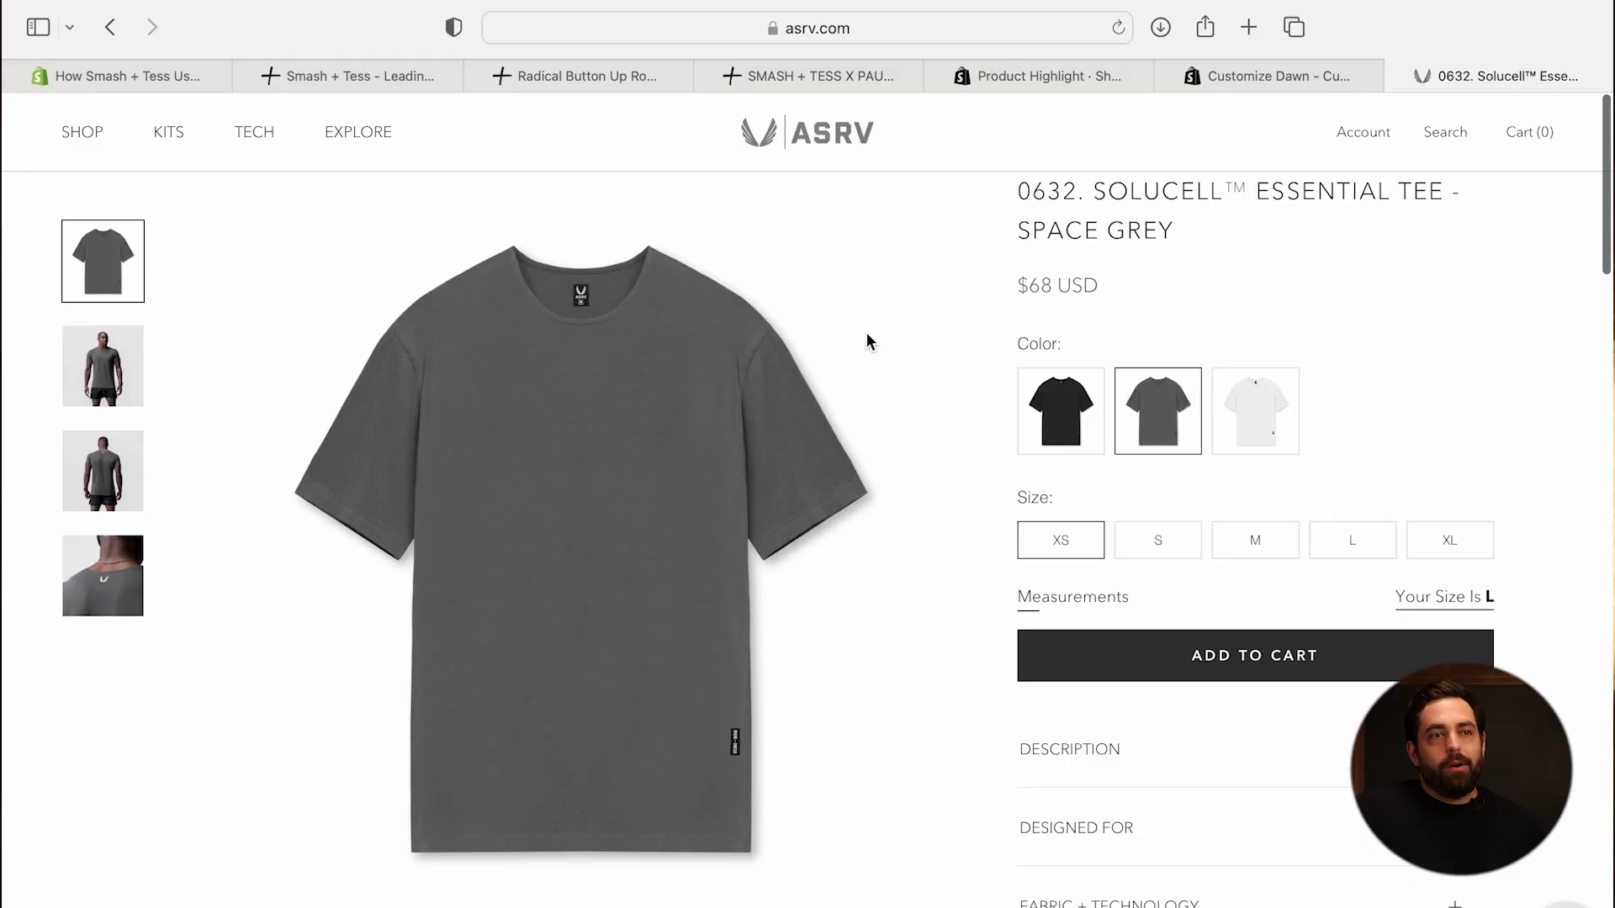
- Examine the ASRV tee page's Fabric + Technology details and the brand's Our Tech page
scroll(869, 337, down, 3)
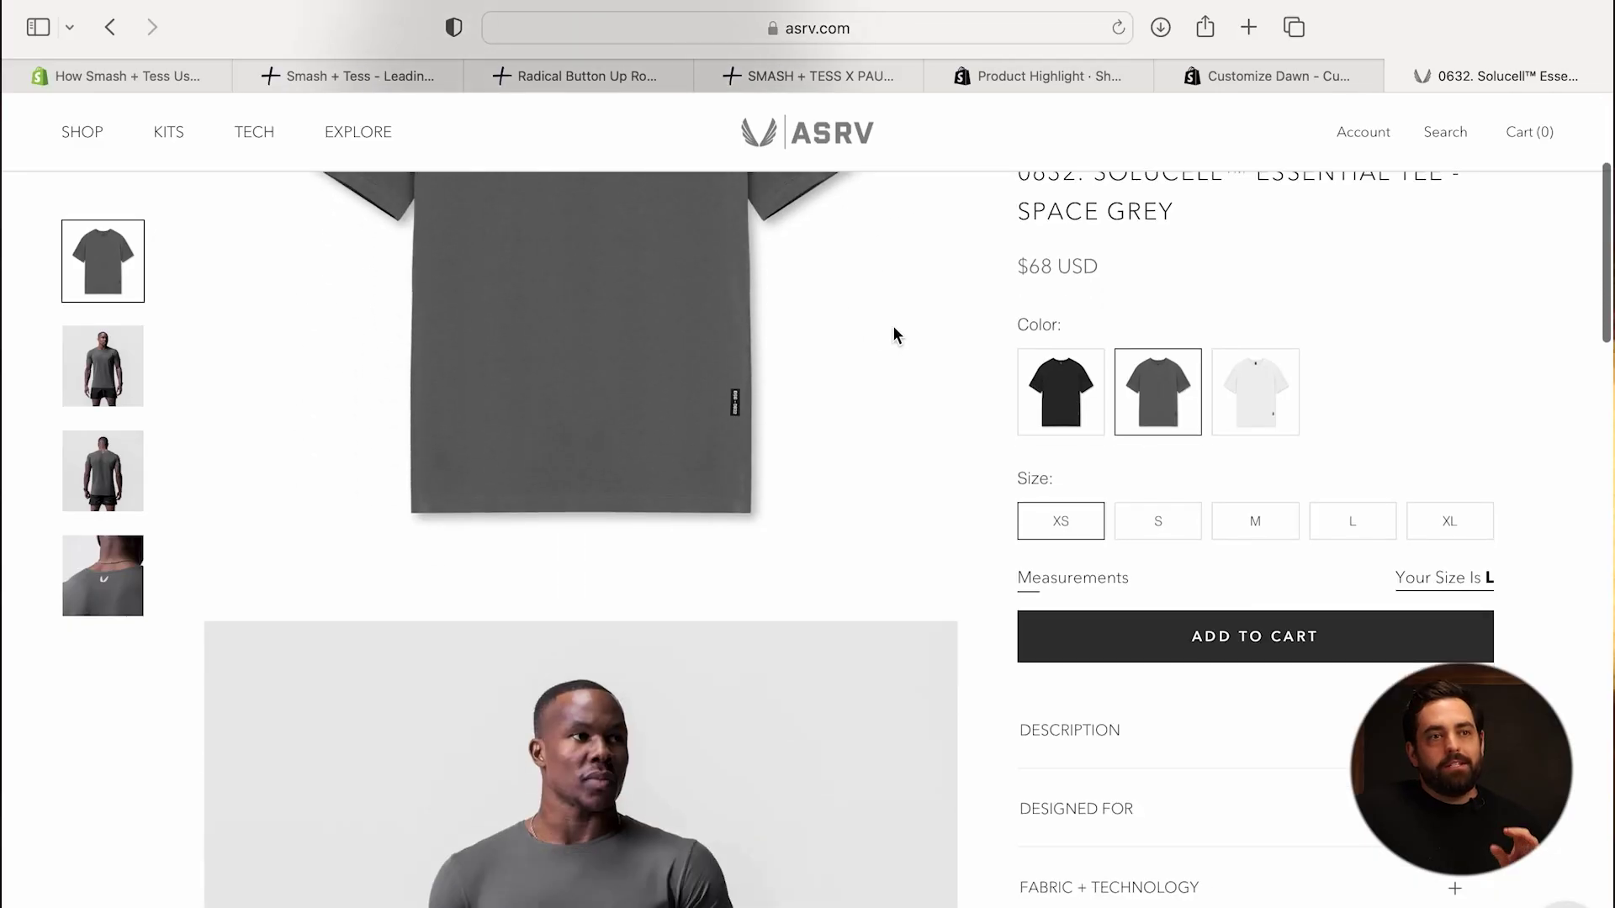
scroll(871, 334, down, 15)
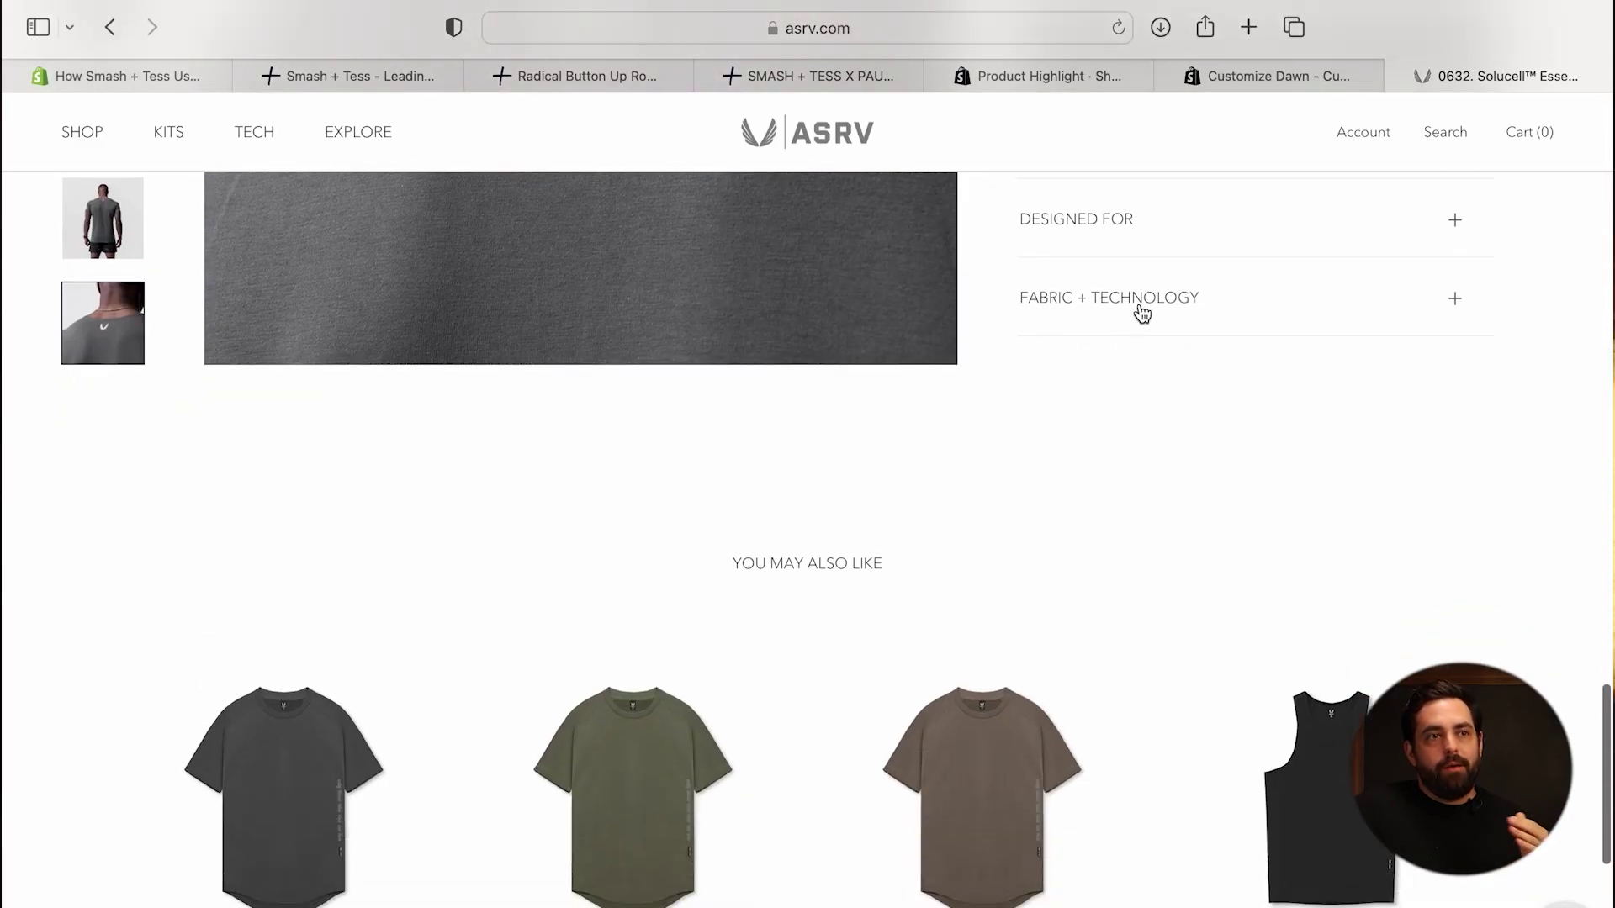
click(1139, 303)
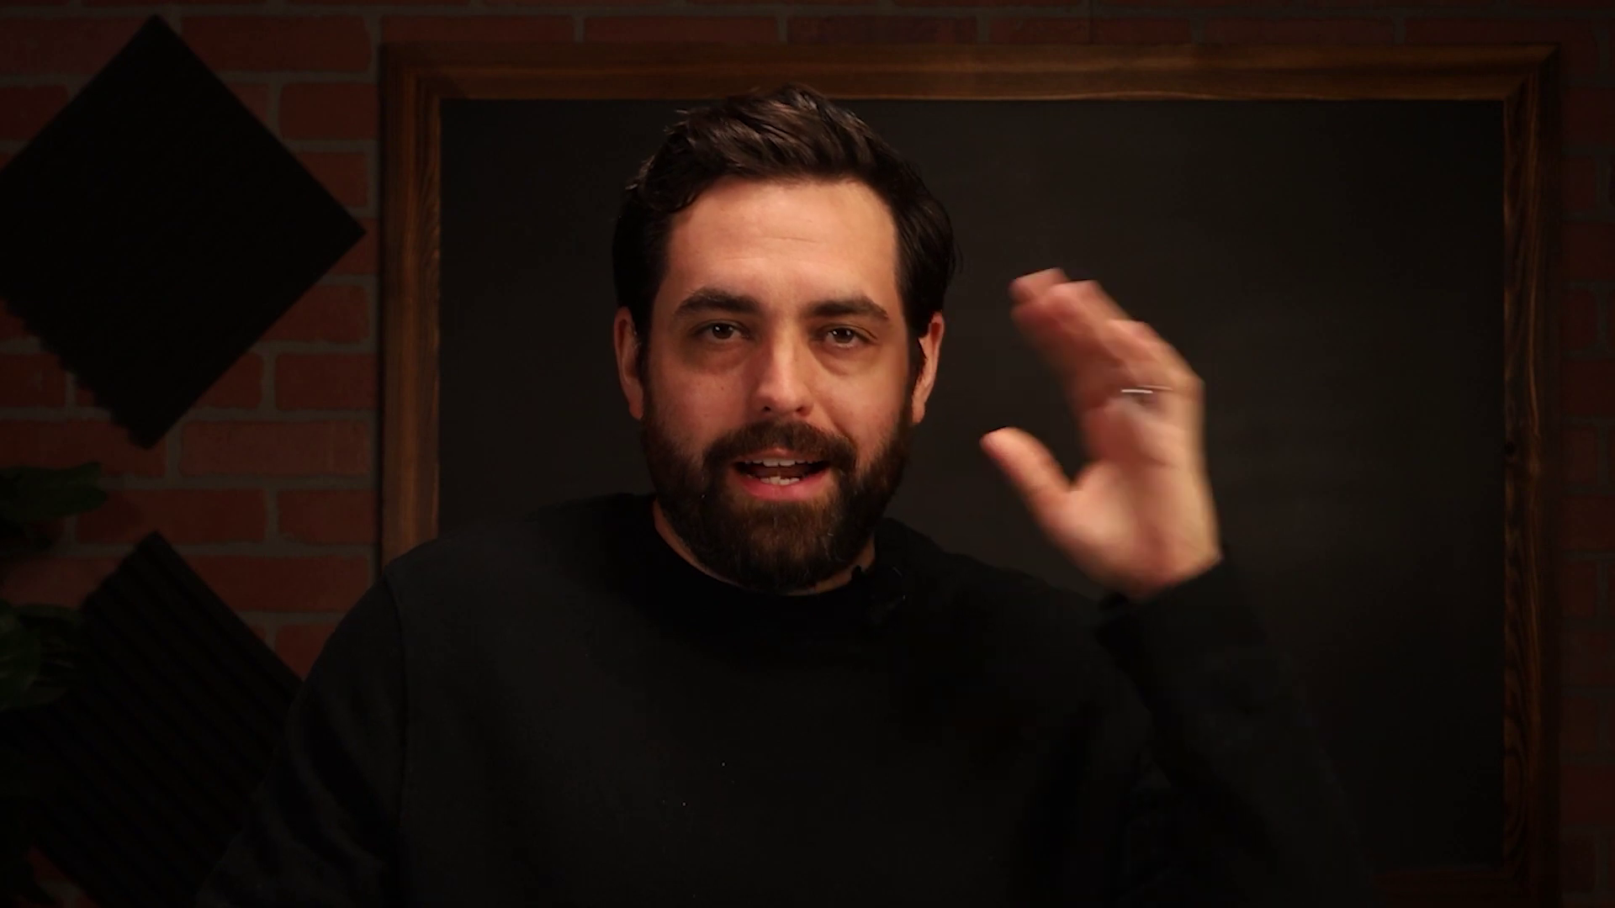
drag(1075, 376, 1169, 496)
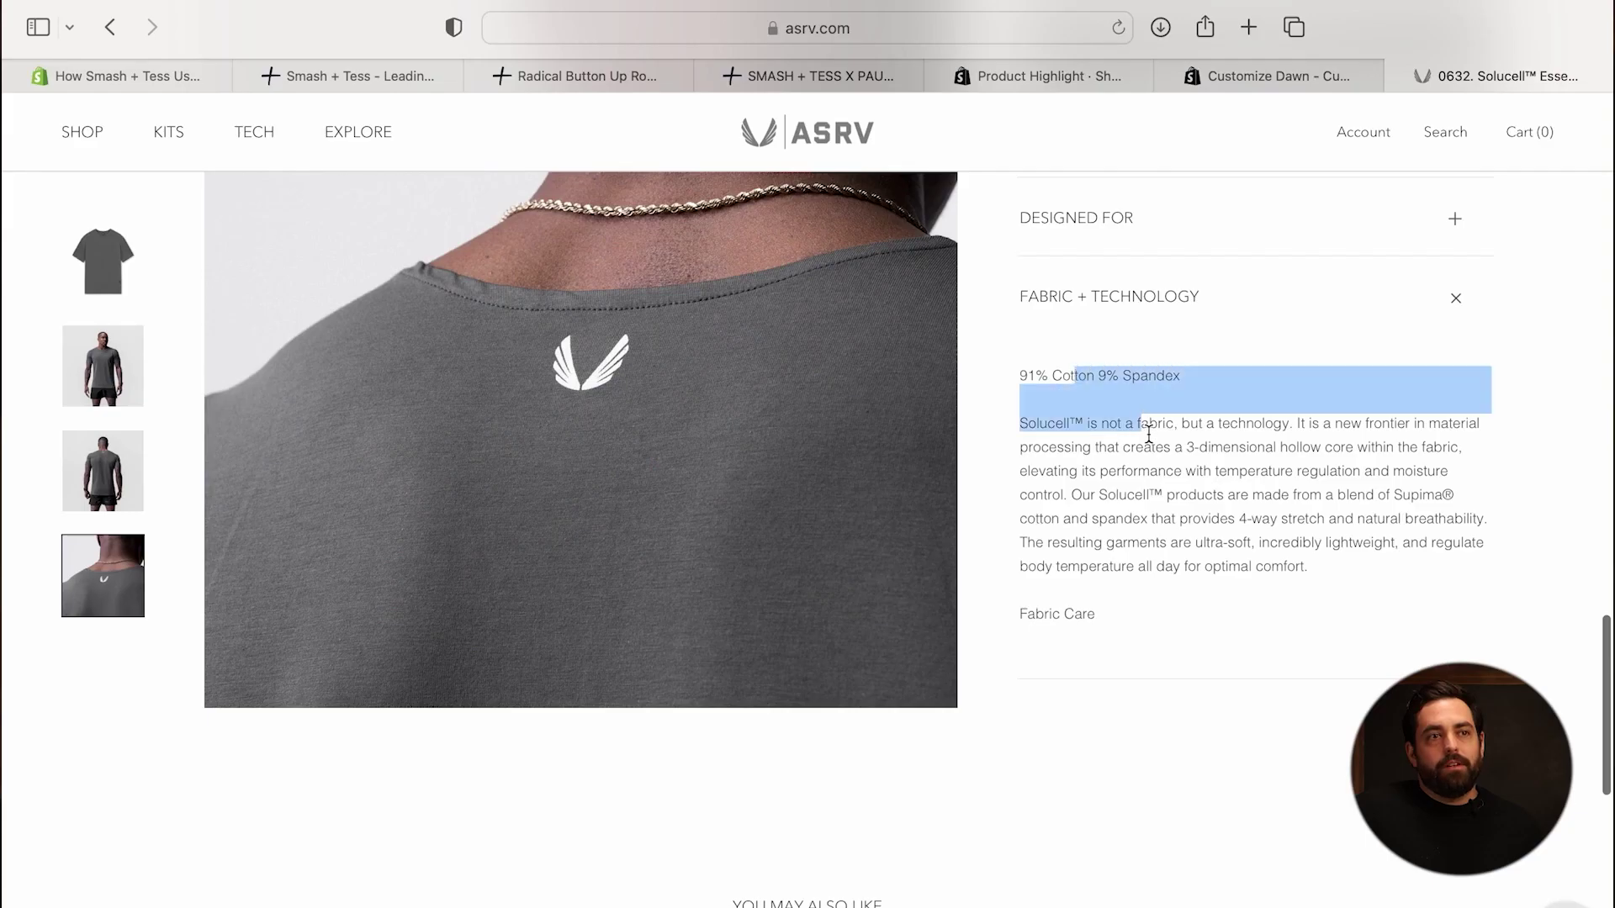
click(1166, 414)
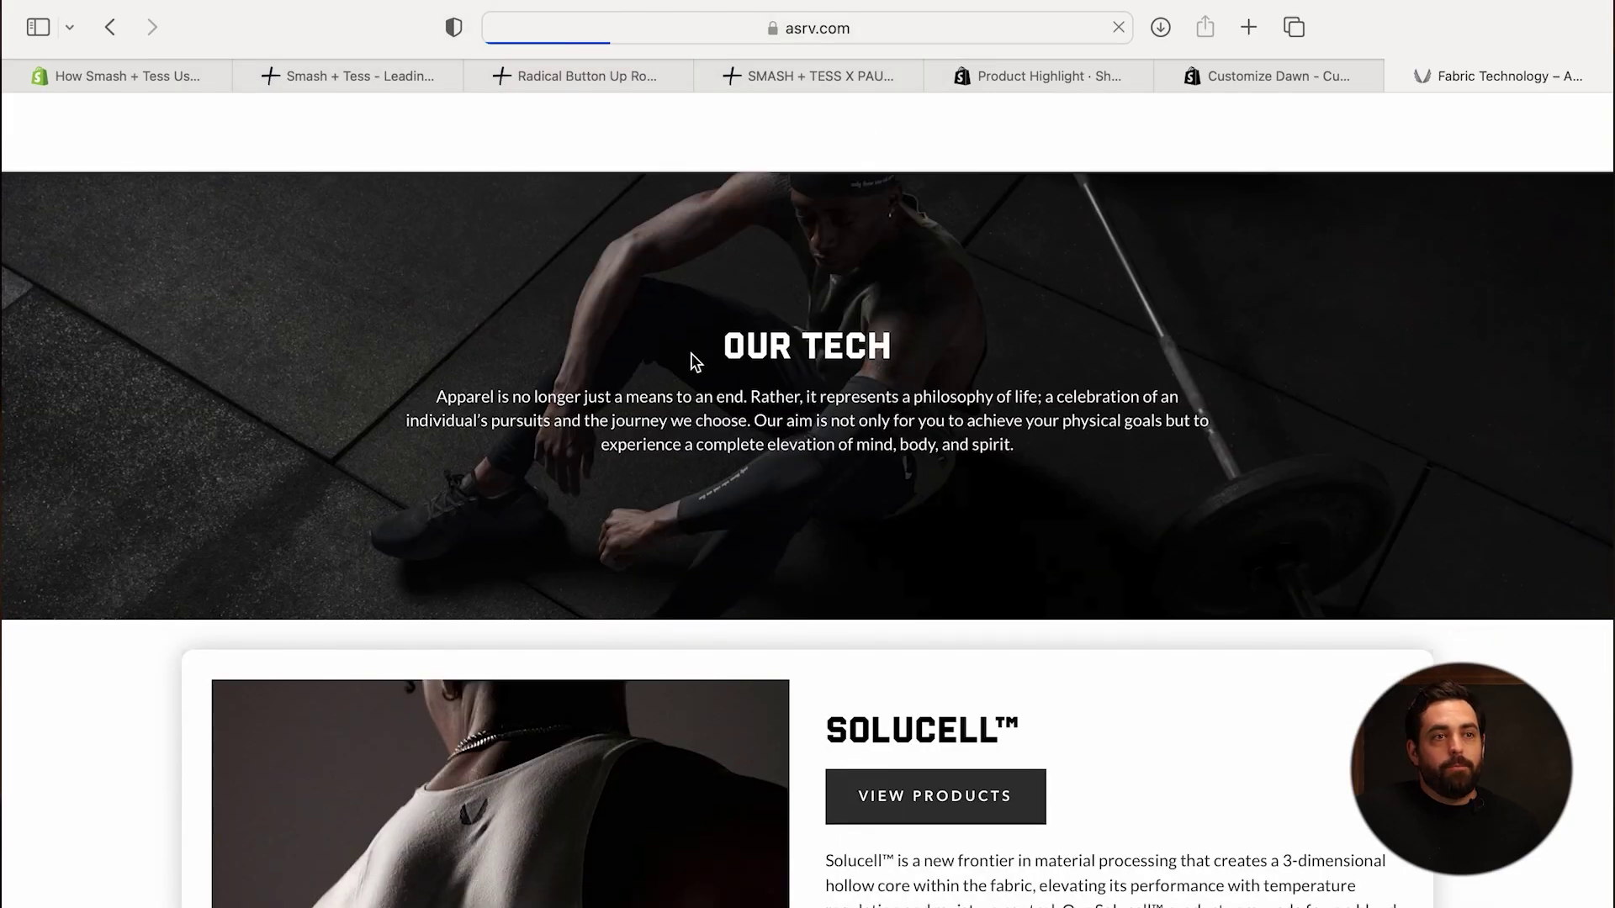
scroll(696, 360, down, 3)
scroll(1142, 680, down, 3)
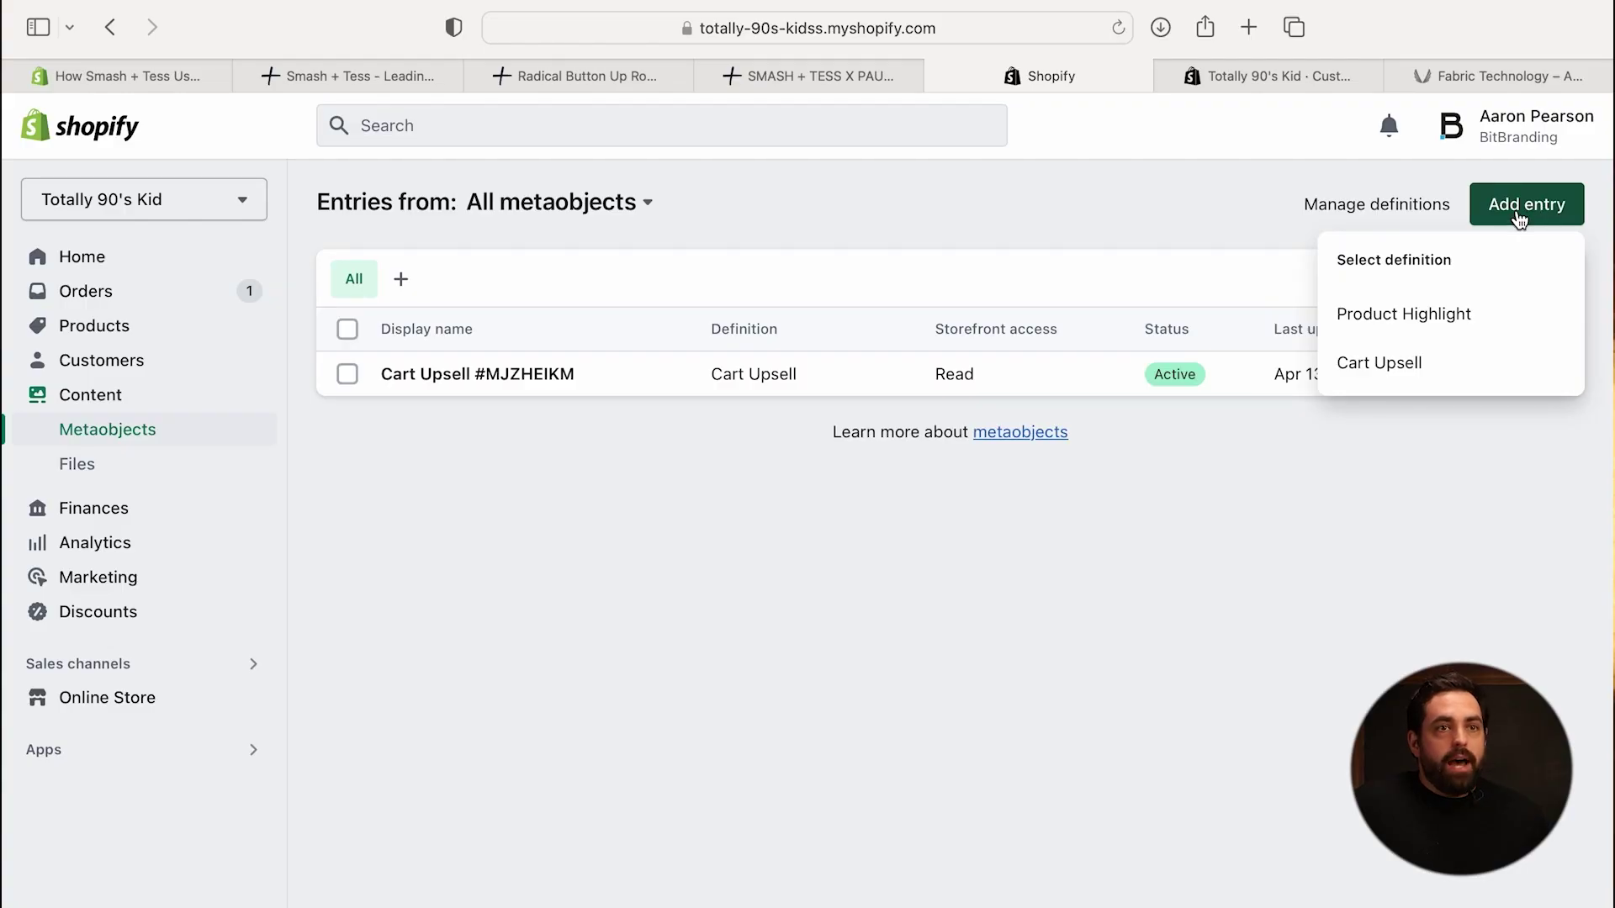
- Start a Product Highlight entry named TempeAir™ and fill its description with the "Introducing TempeAir™" paragraph from the Google Docs script
click(1435, 324)
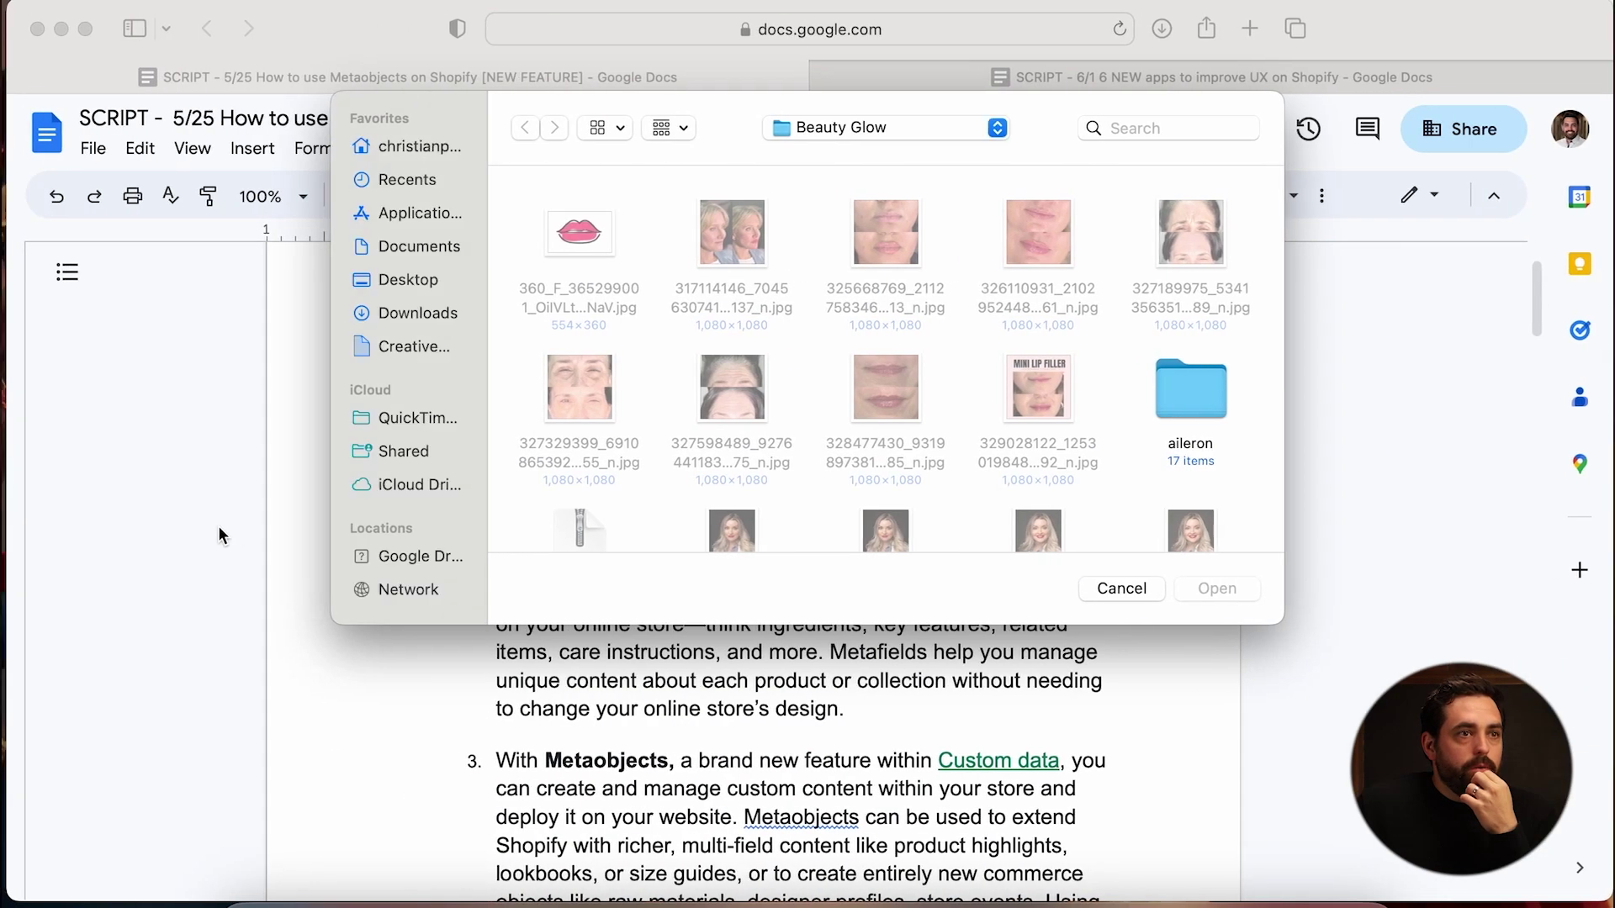
key(Escape)
scroll(623, 457, down, 15)
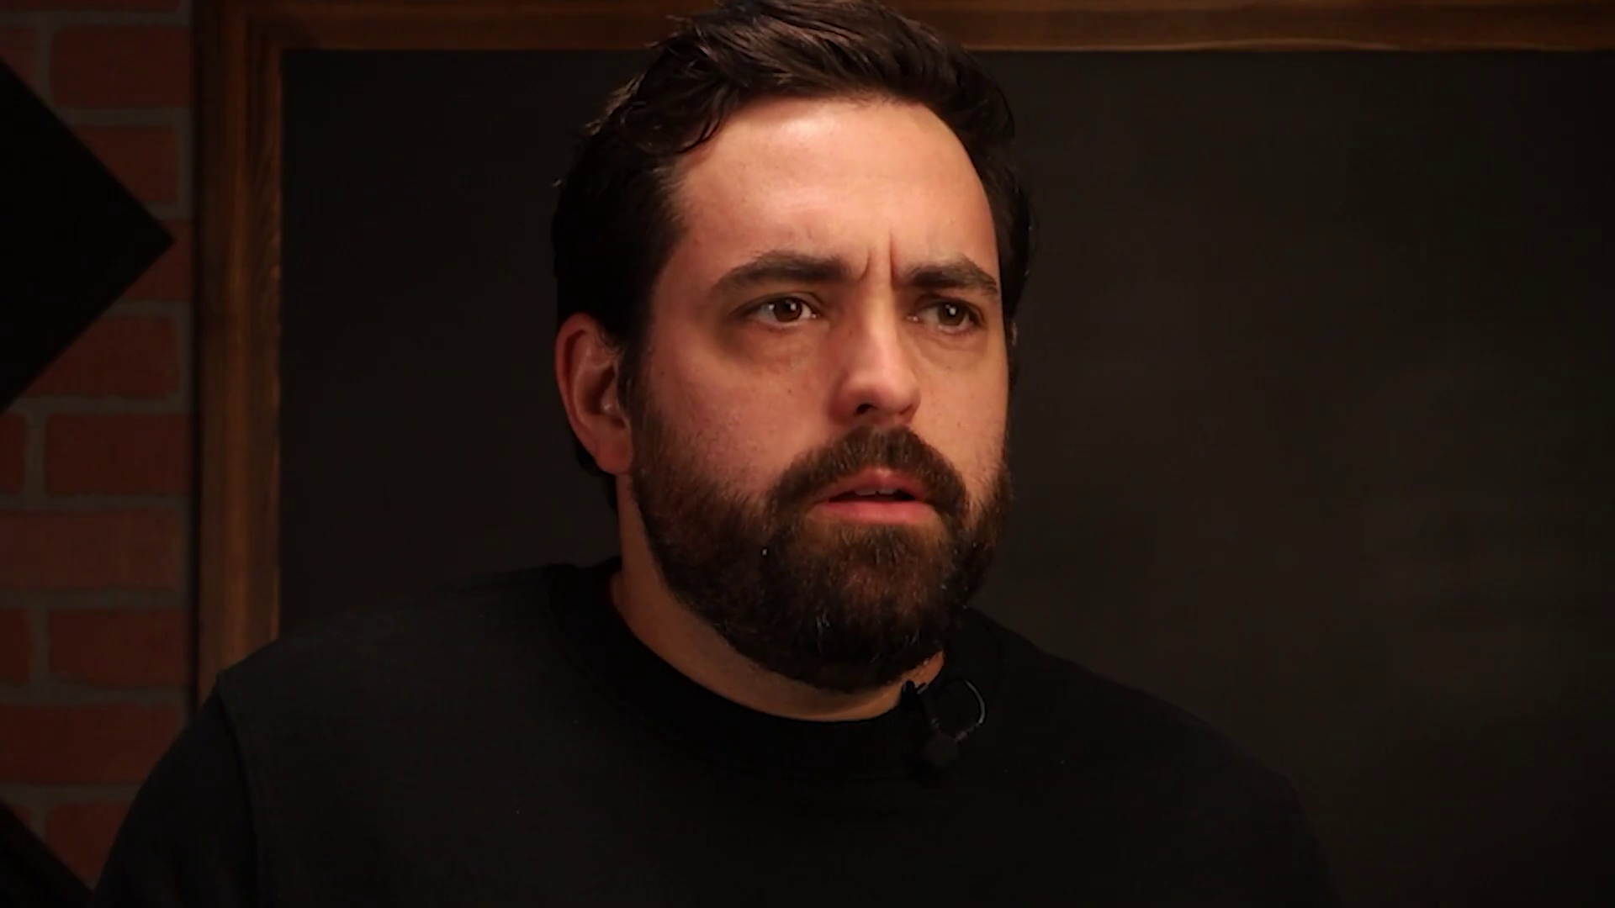
drag(381, 524, 747, 627)
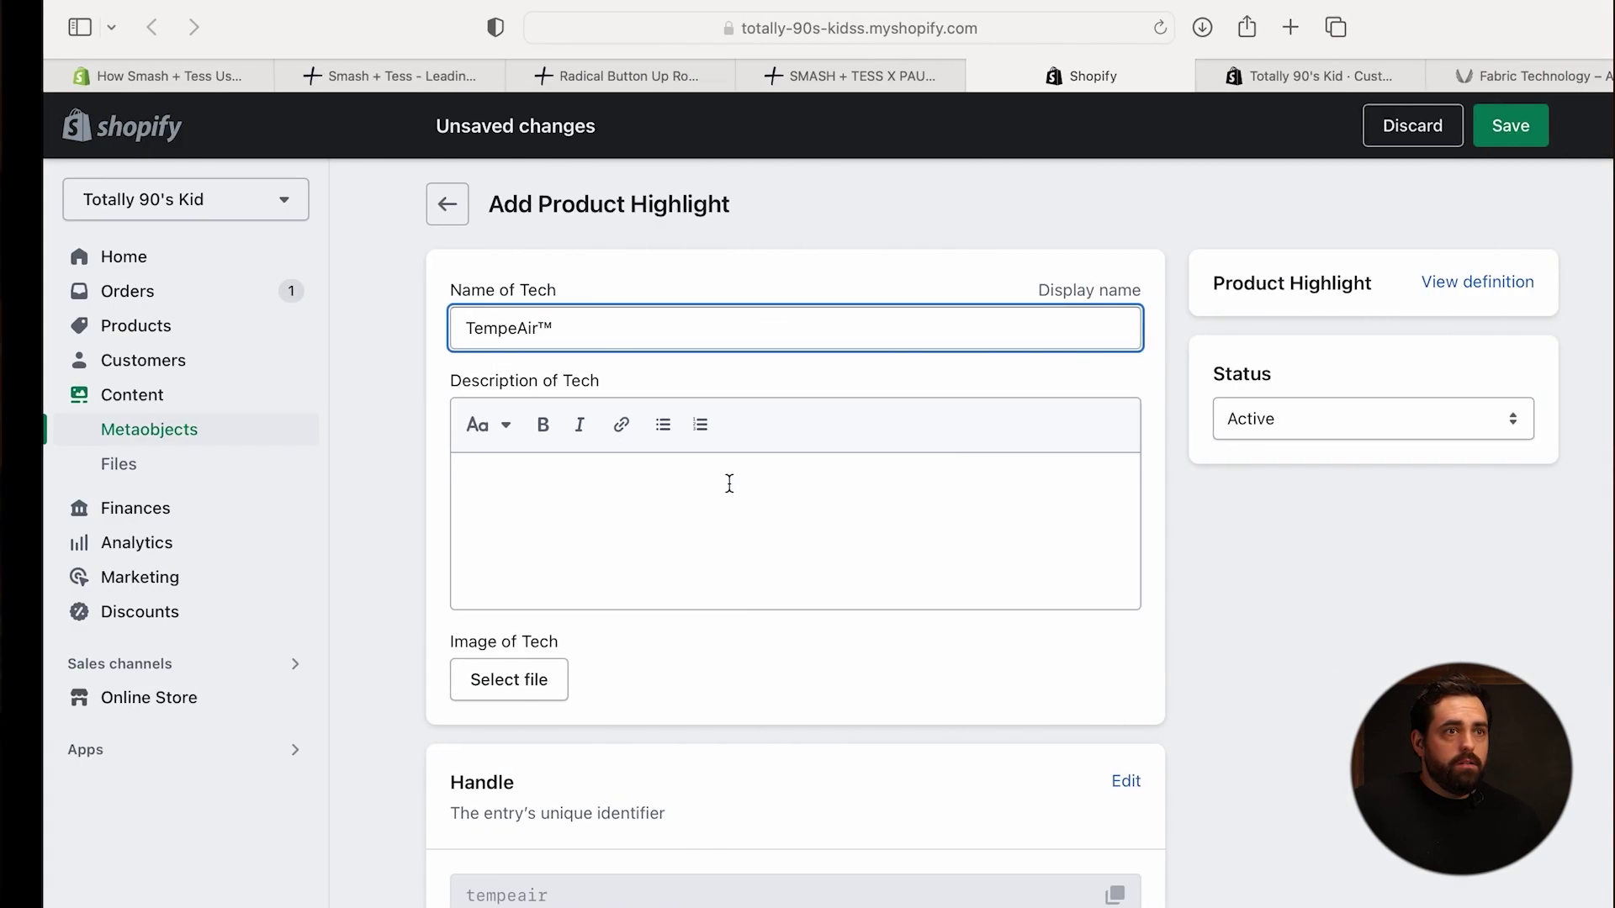
text(Introducing "TempeAir™" - a breakthrough in material processing that revolutionizes fabric performance with its innovative 3-dimensional hollow core. TempeAir™ combines the finest Supima® cotton and spandex blend, offering unparalleled 4-way stretch and natural breathability. Crafted to perfection, TempeAir™ garments are luxuriously soft, feather-light, and excel at regulating body temperature for unparalleled all-day comfort. Experience the future of fabric technology with TempeAir™.)
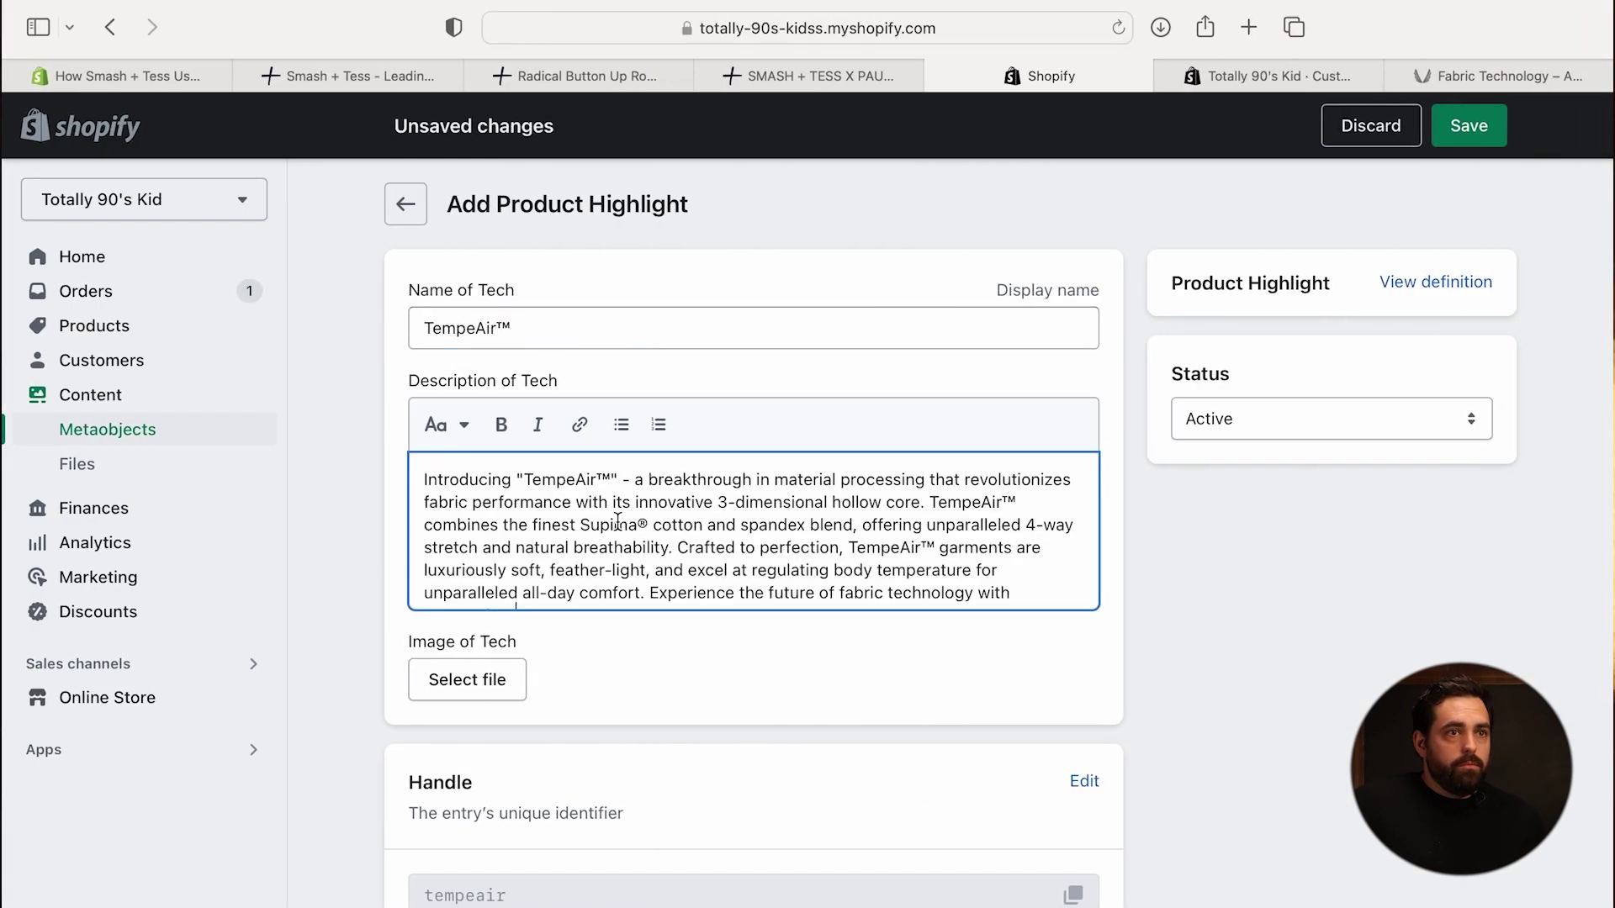
scroll(925, 538, down, 2)
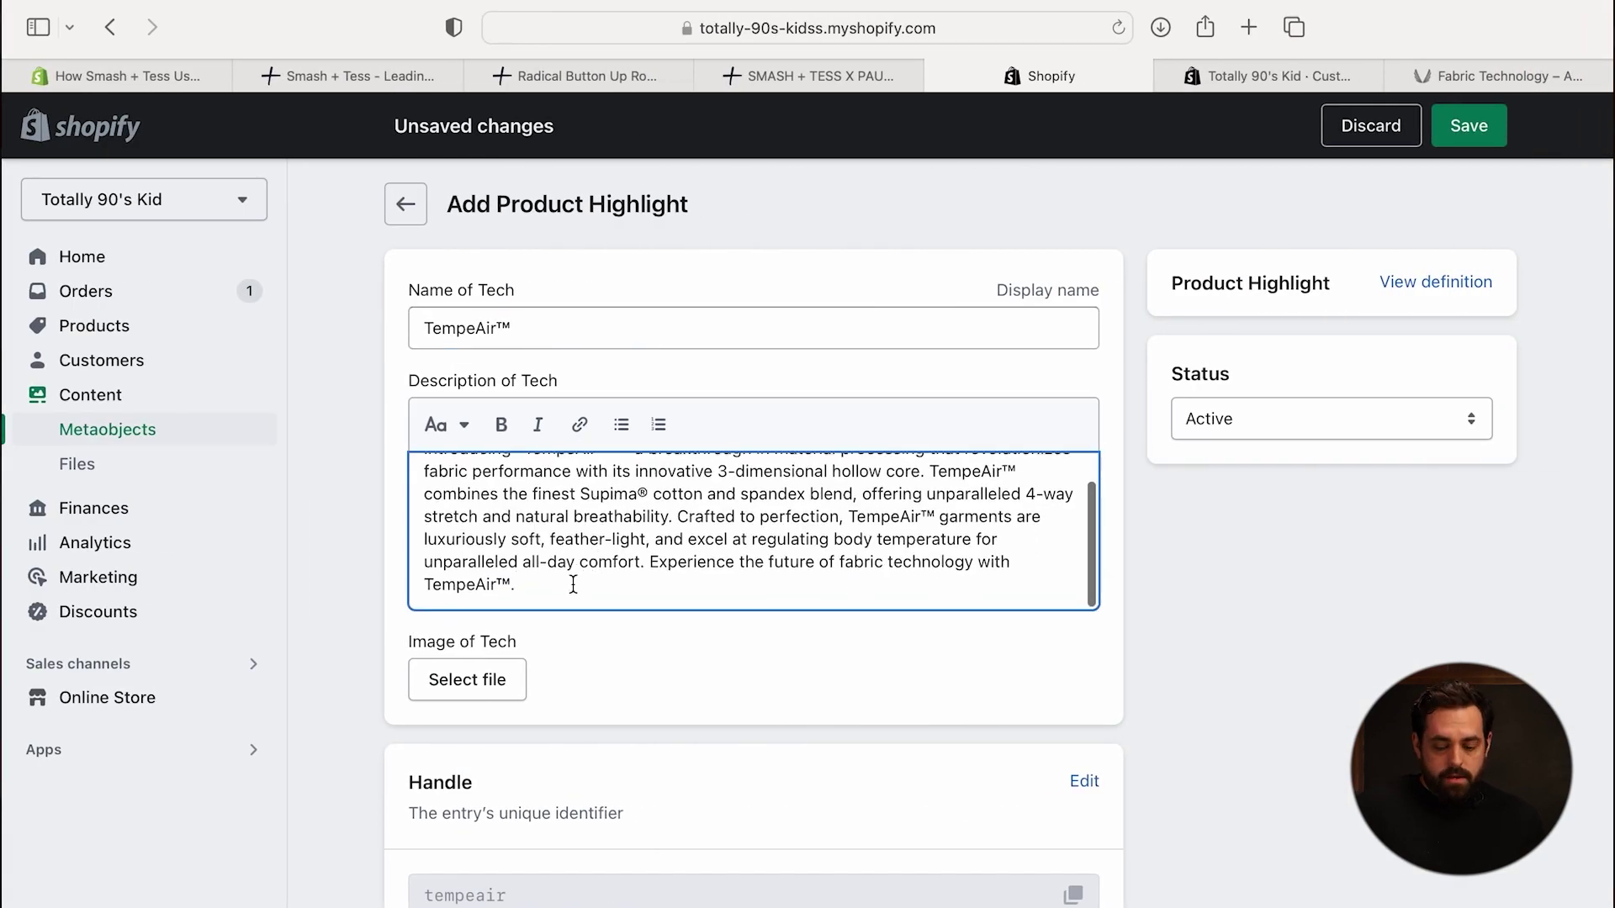
- Add a highlights heading below the description paragraph with the bullets Ultra-Soft, Lightweight, Temperature Control and Sweat-Wicking from the script
key(Return)
key(Return)
text(Highlight)
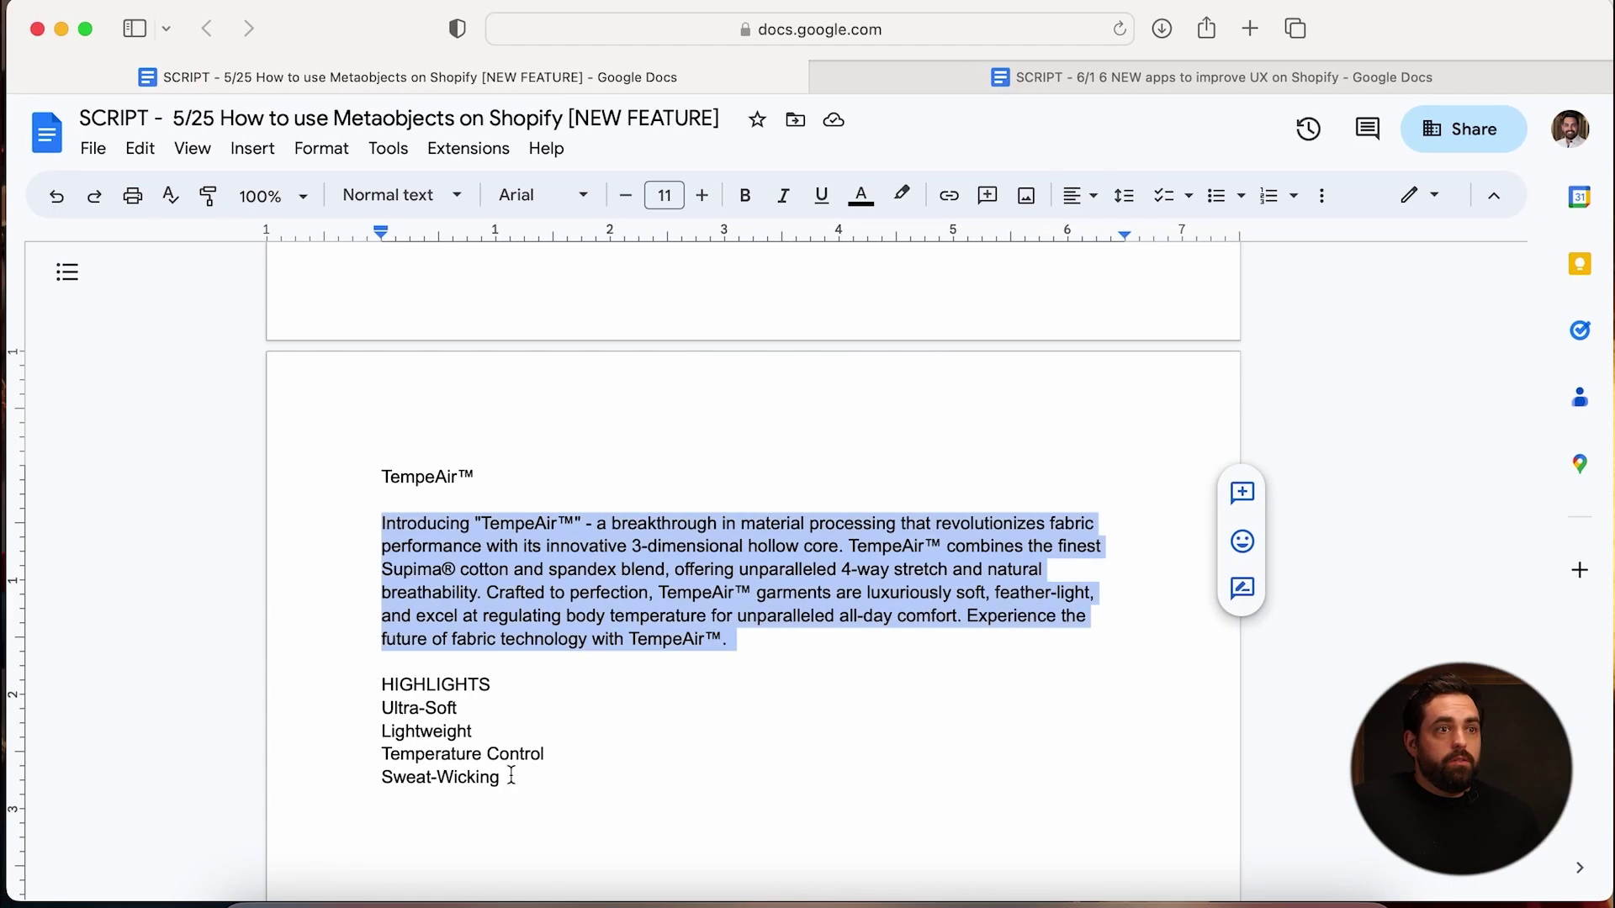
drag(502, 777, 390, 726)
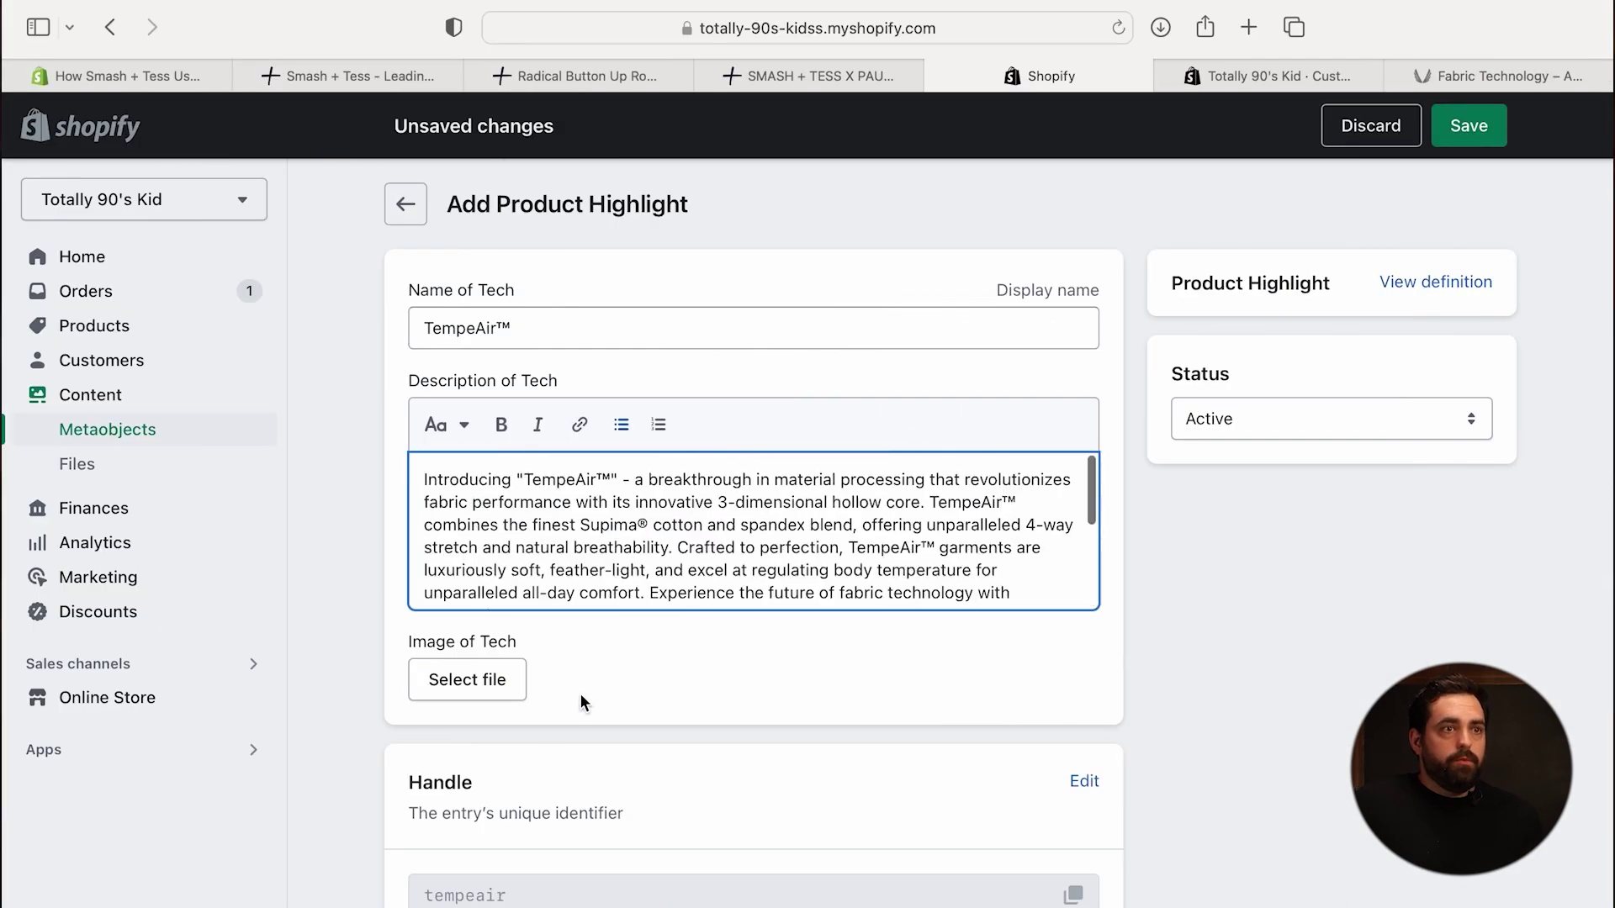
click(495, 686)
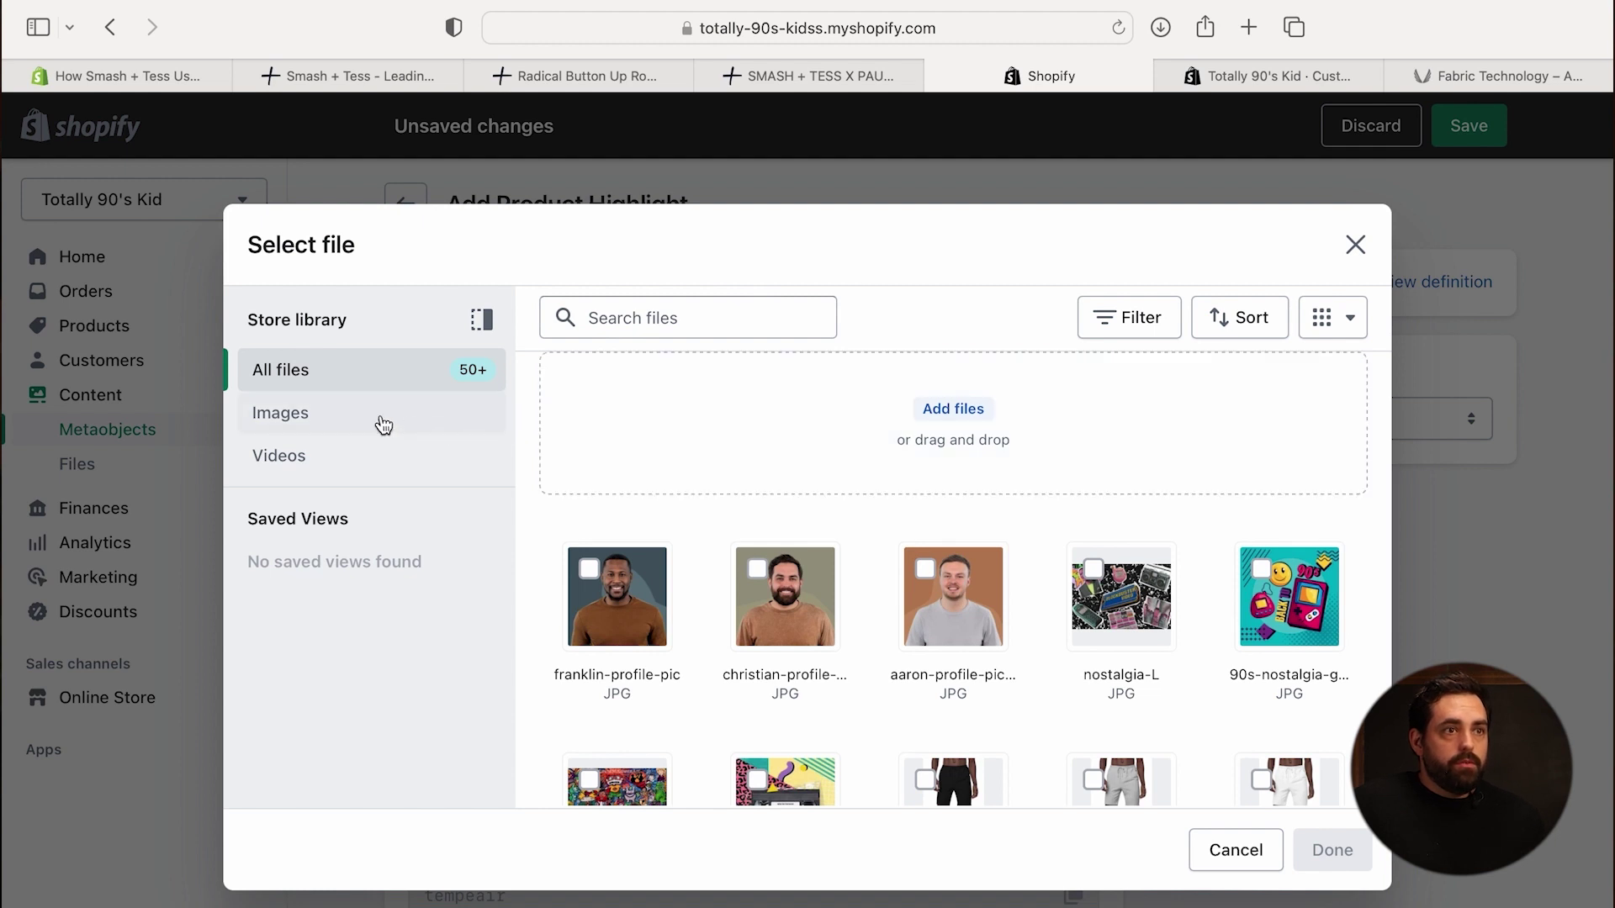
click(890, 414)
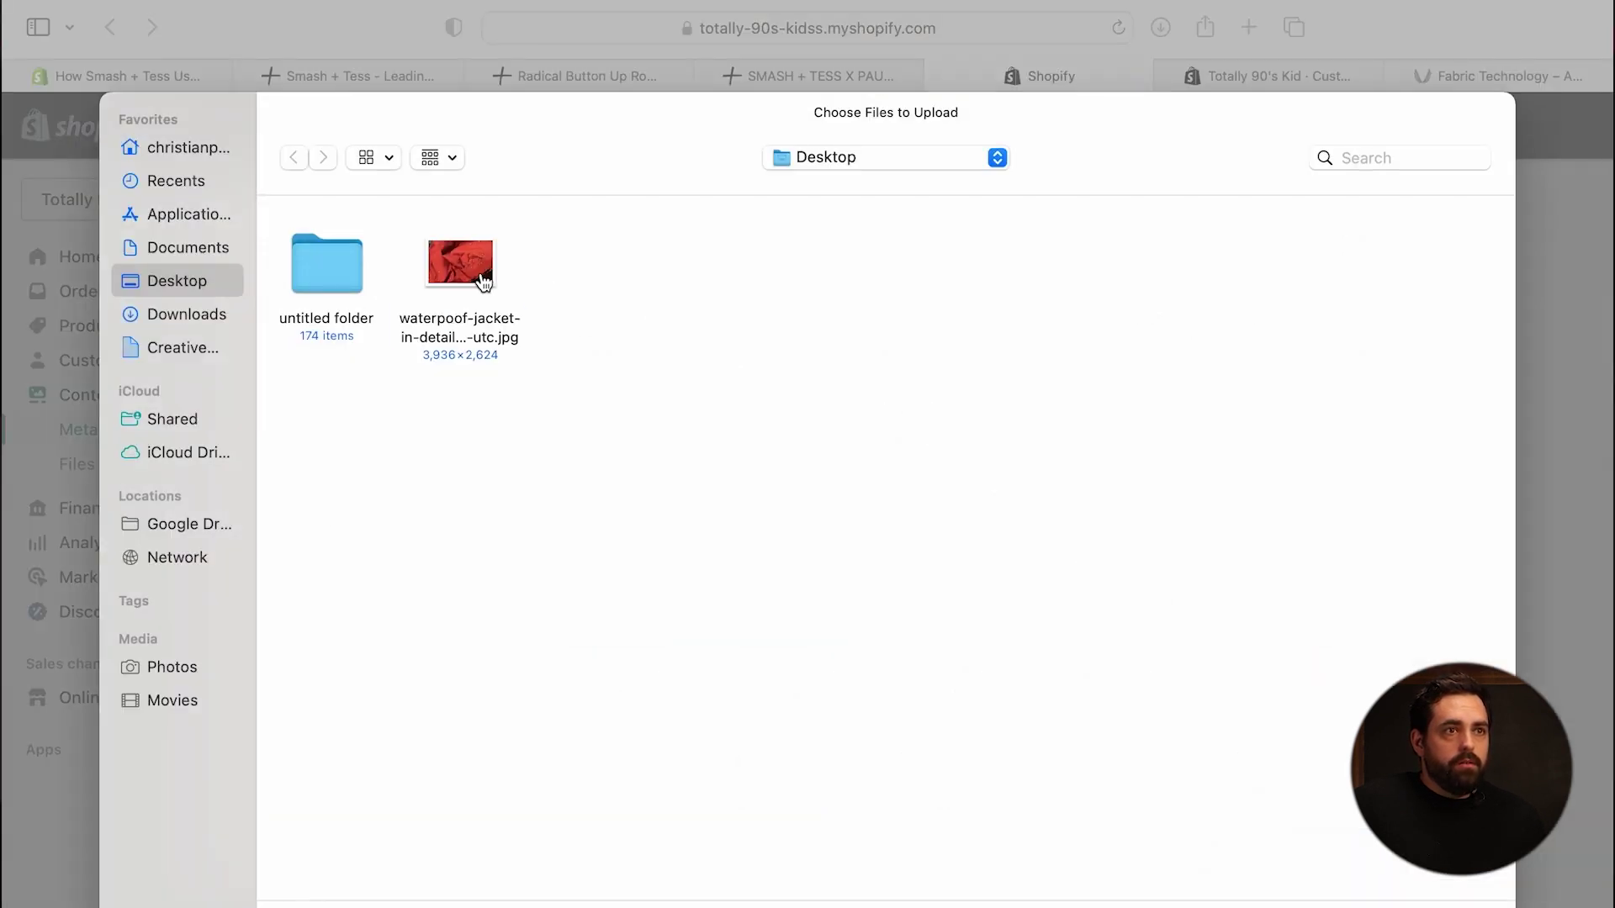
key(Return)
click(1327, 850)
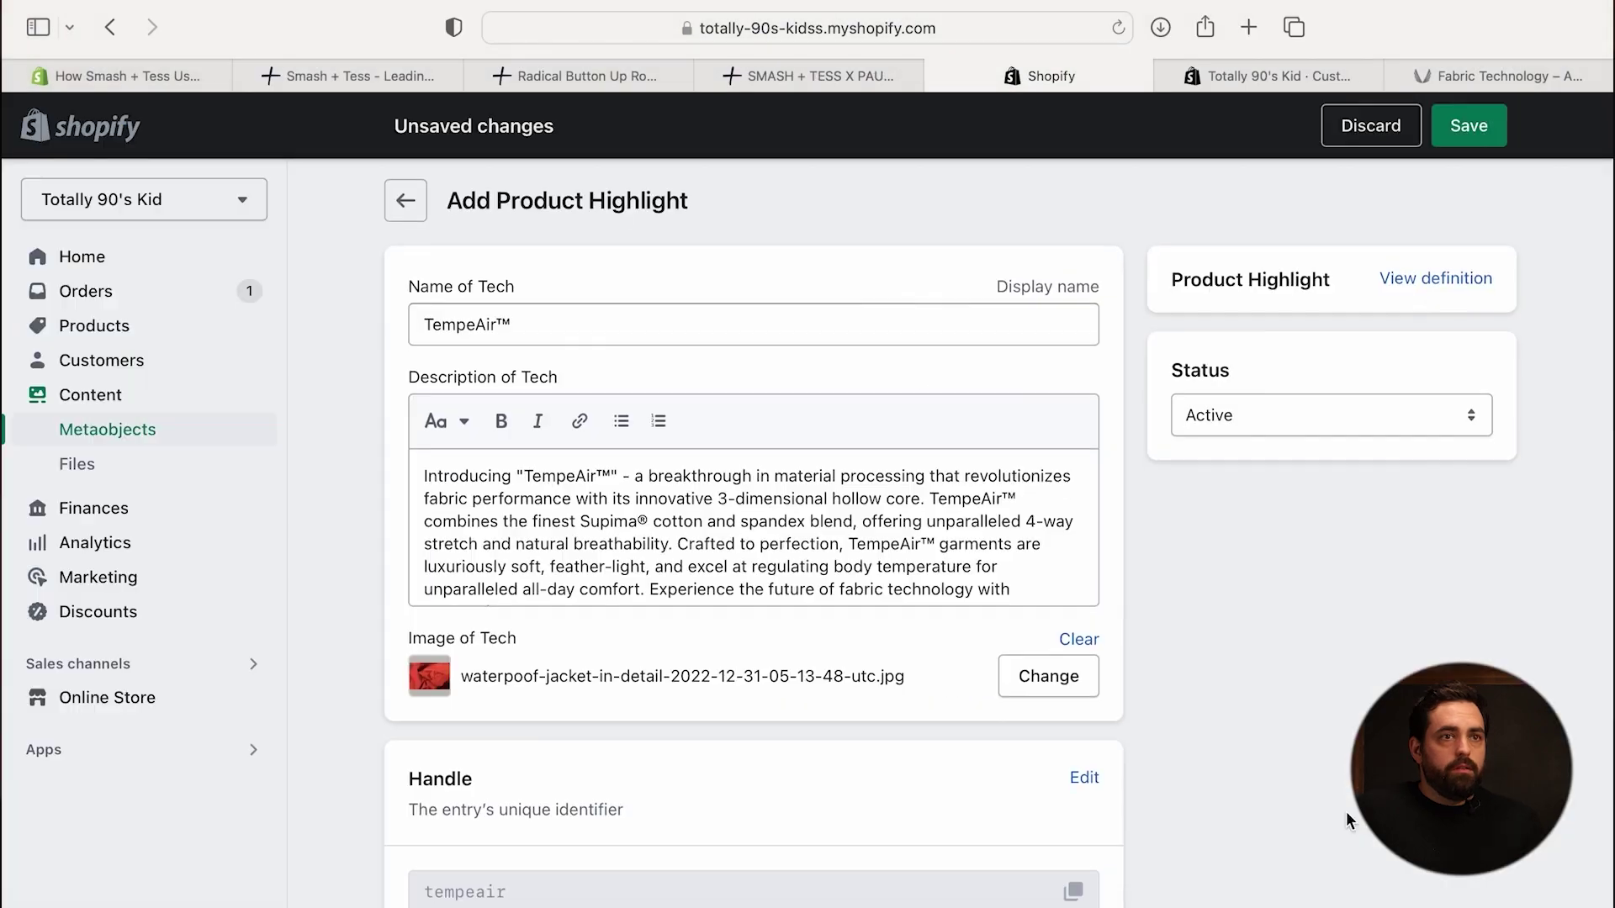
scroll(1346, 811, down, 2)
click(1453, 883)
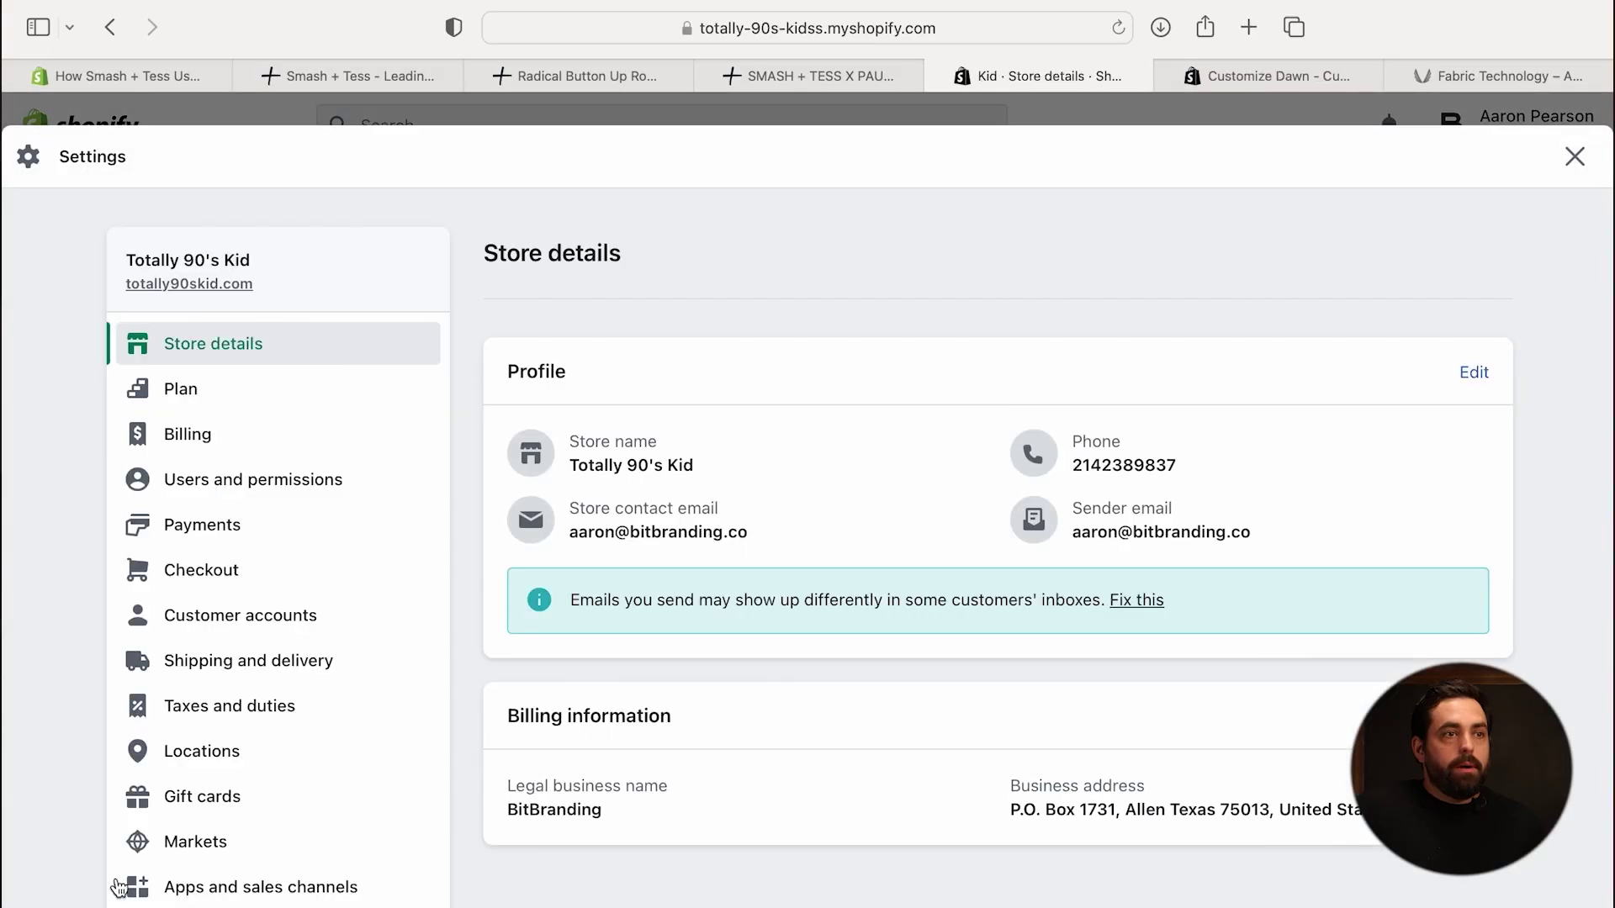
- Start a new product metafield definition in the store's custom data settings and name it Product Tech
scroll(116, 754, down, 4)
click(187, 805)
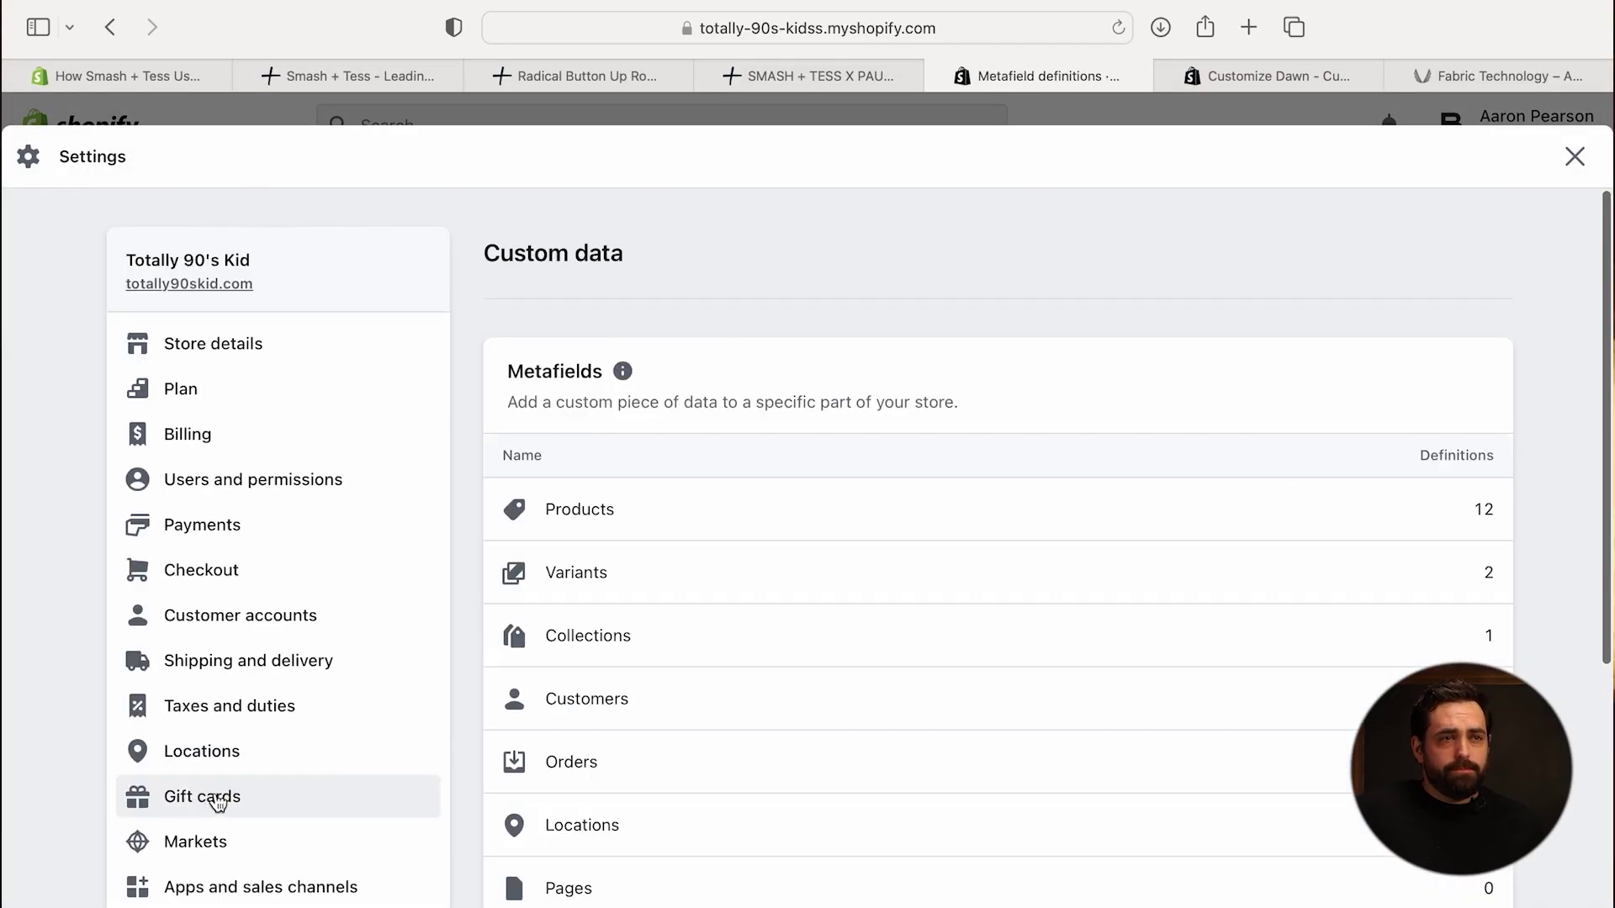
click(619, 526)
click(1398, 266)
click(664, 412)
text(Product T)
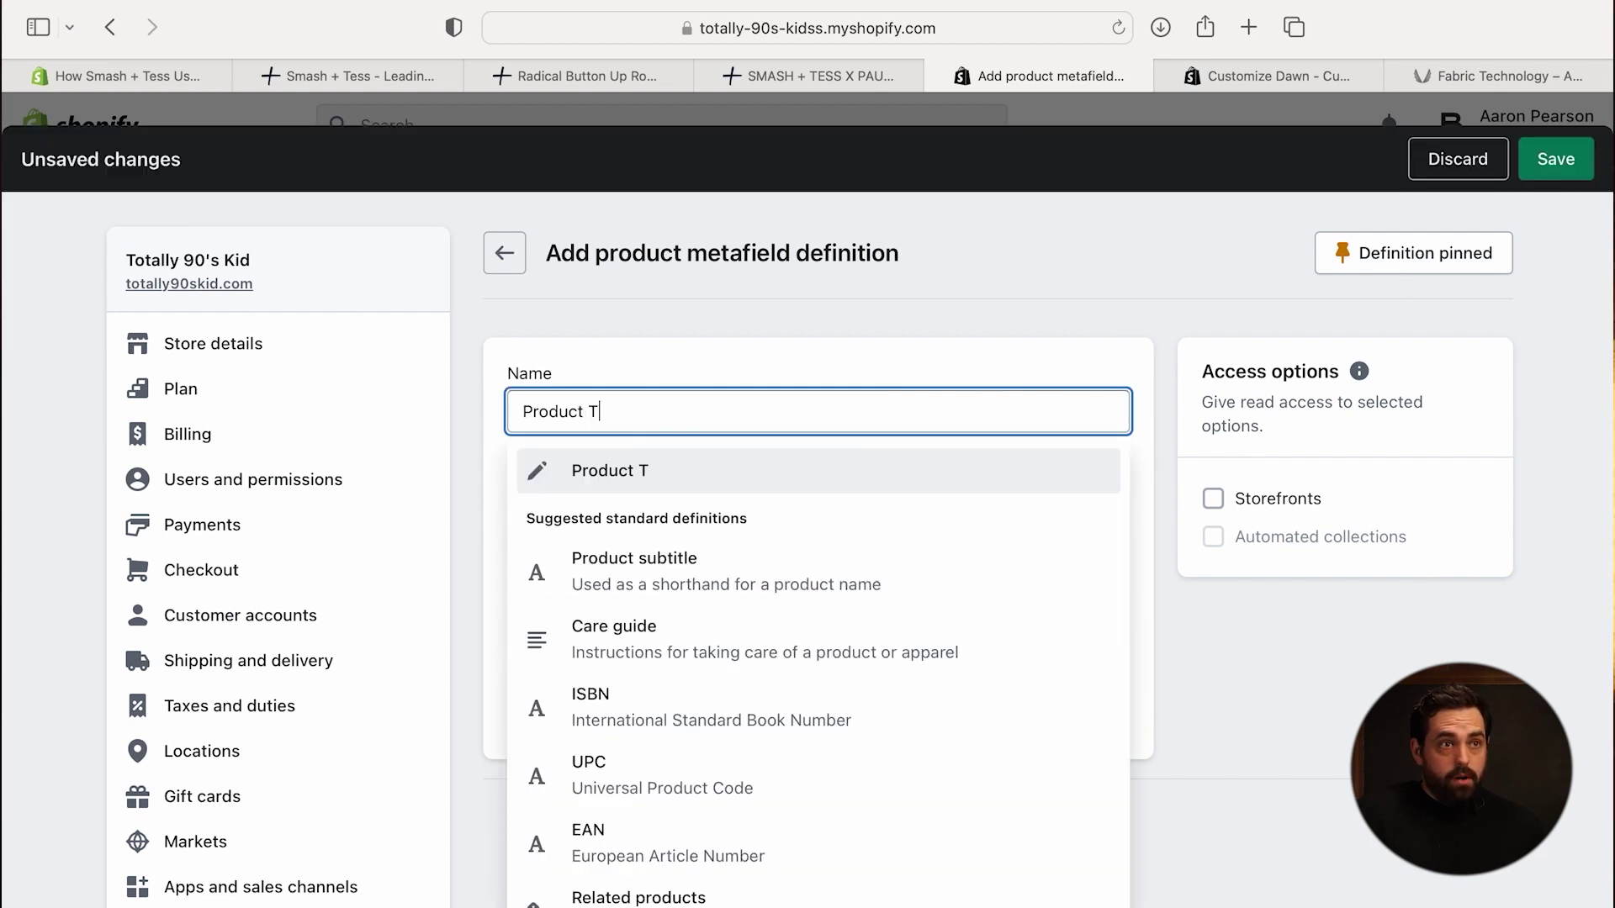
text(e)
- Set the Product Tech metafield's type to Metaobject with Product Highlight as its reference
click(828, 703)
scroll(833, 451, down, 1)
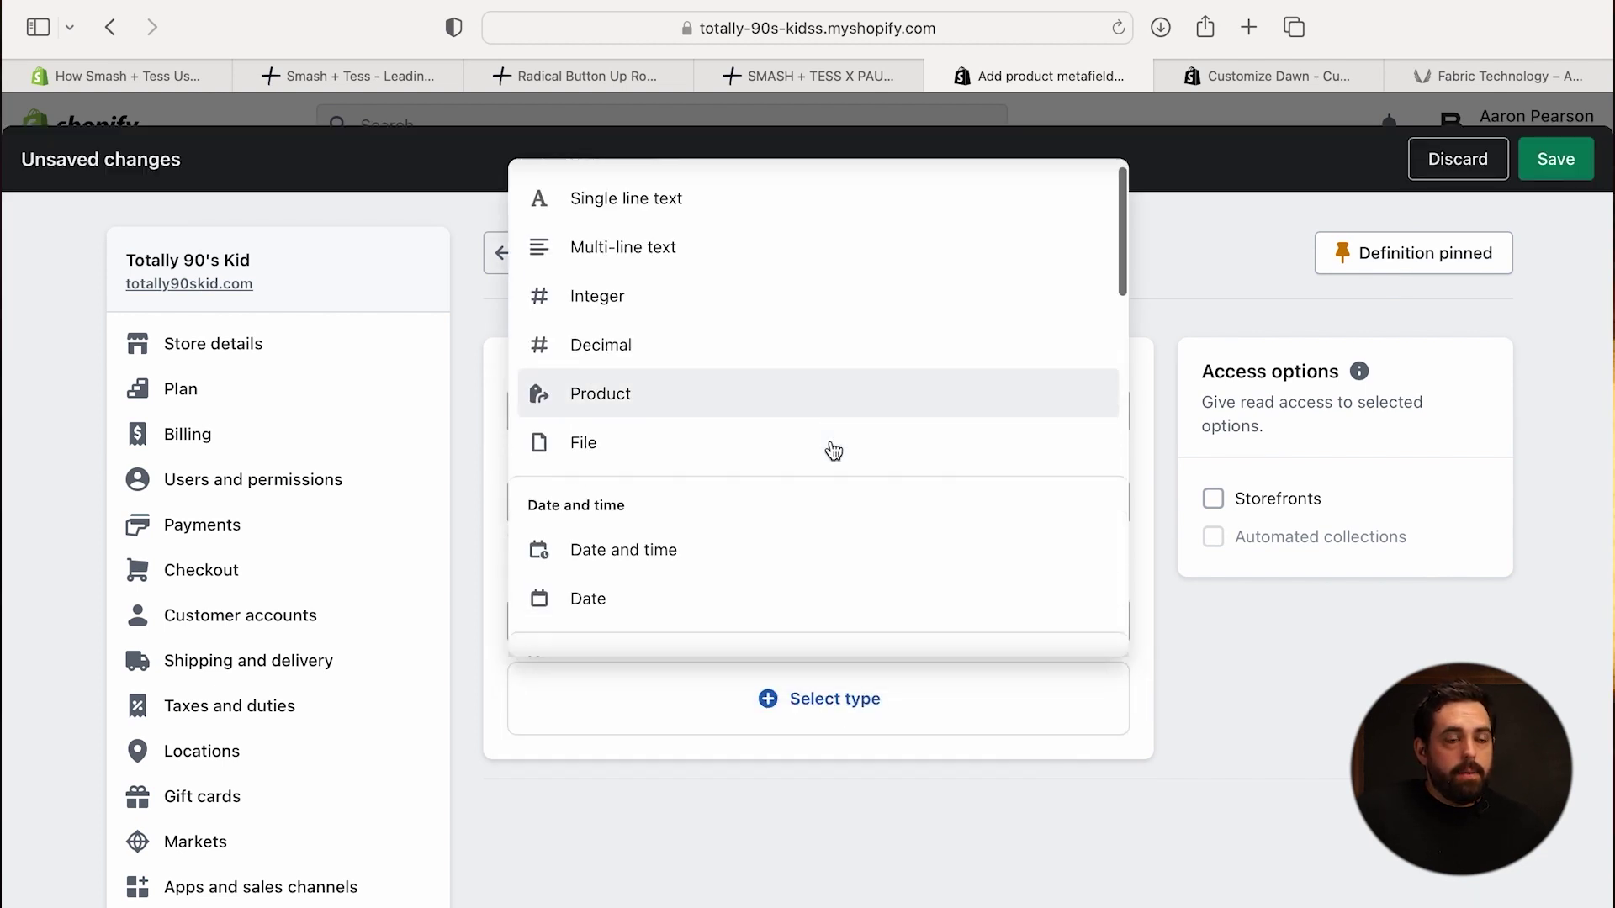
scroll(832, 452, down, 6)
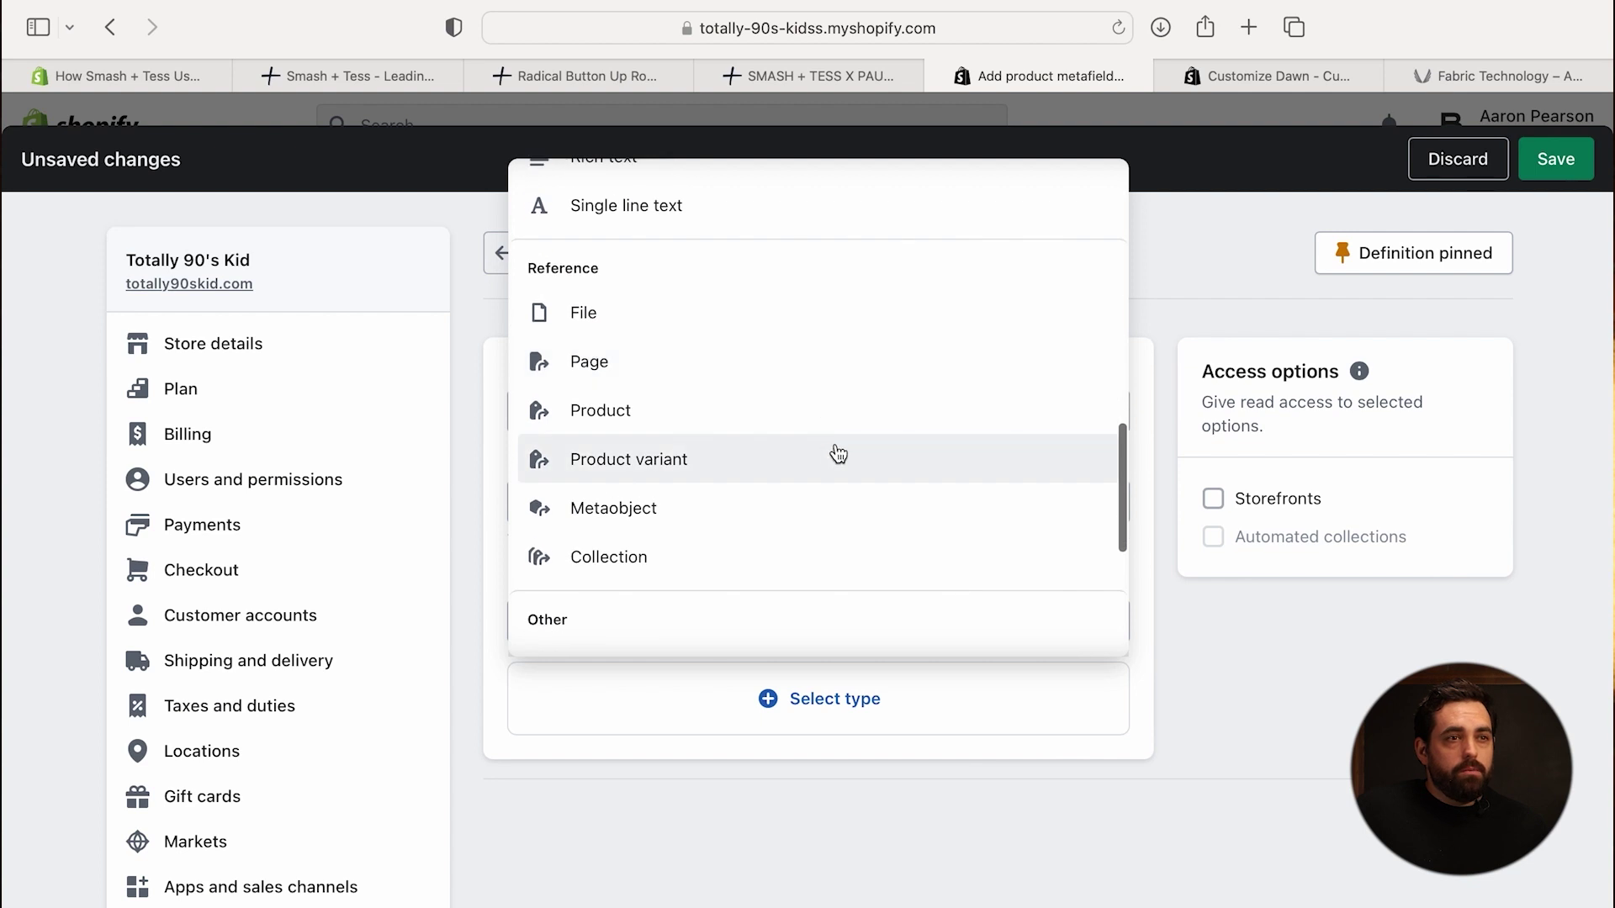
click(677, 511)
scroll(656, 606, down, 2)
click(653, 644)
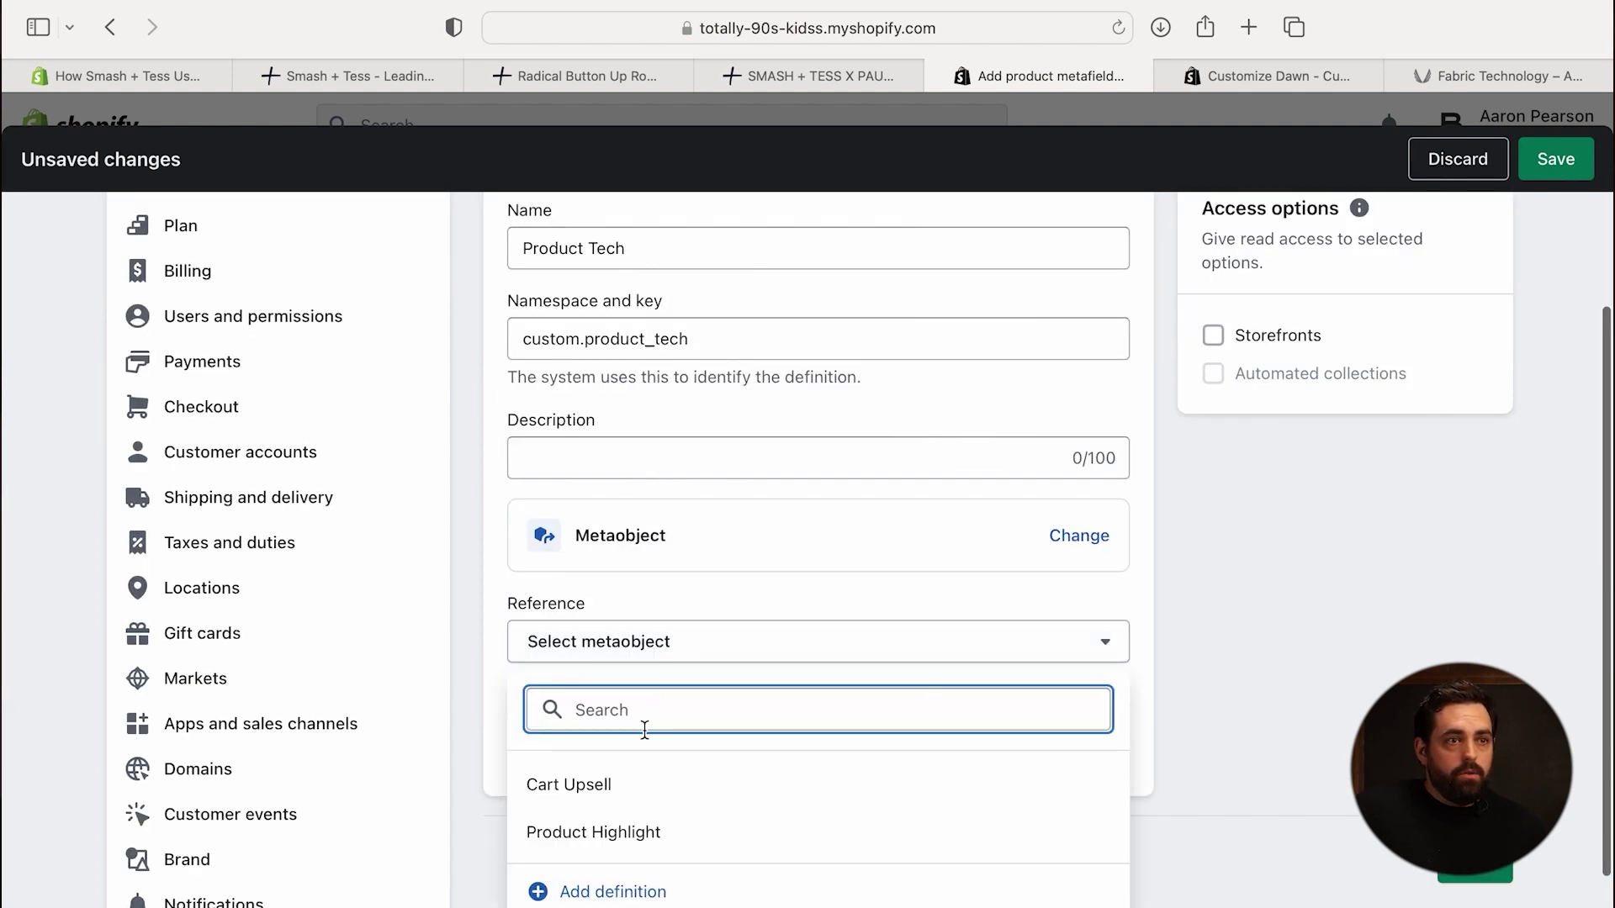
click(639, 833)
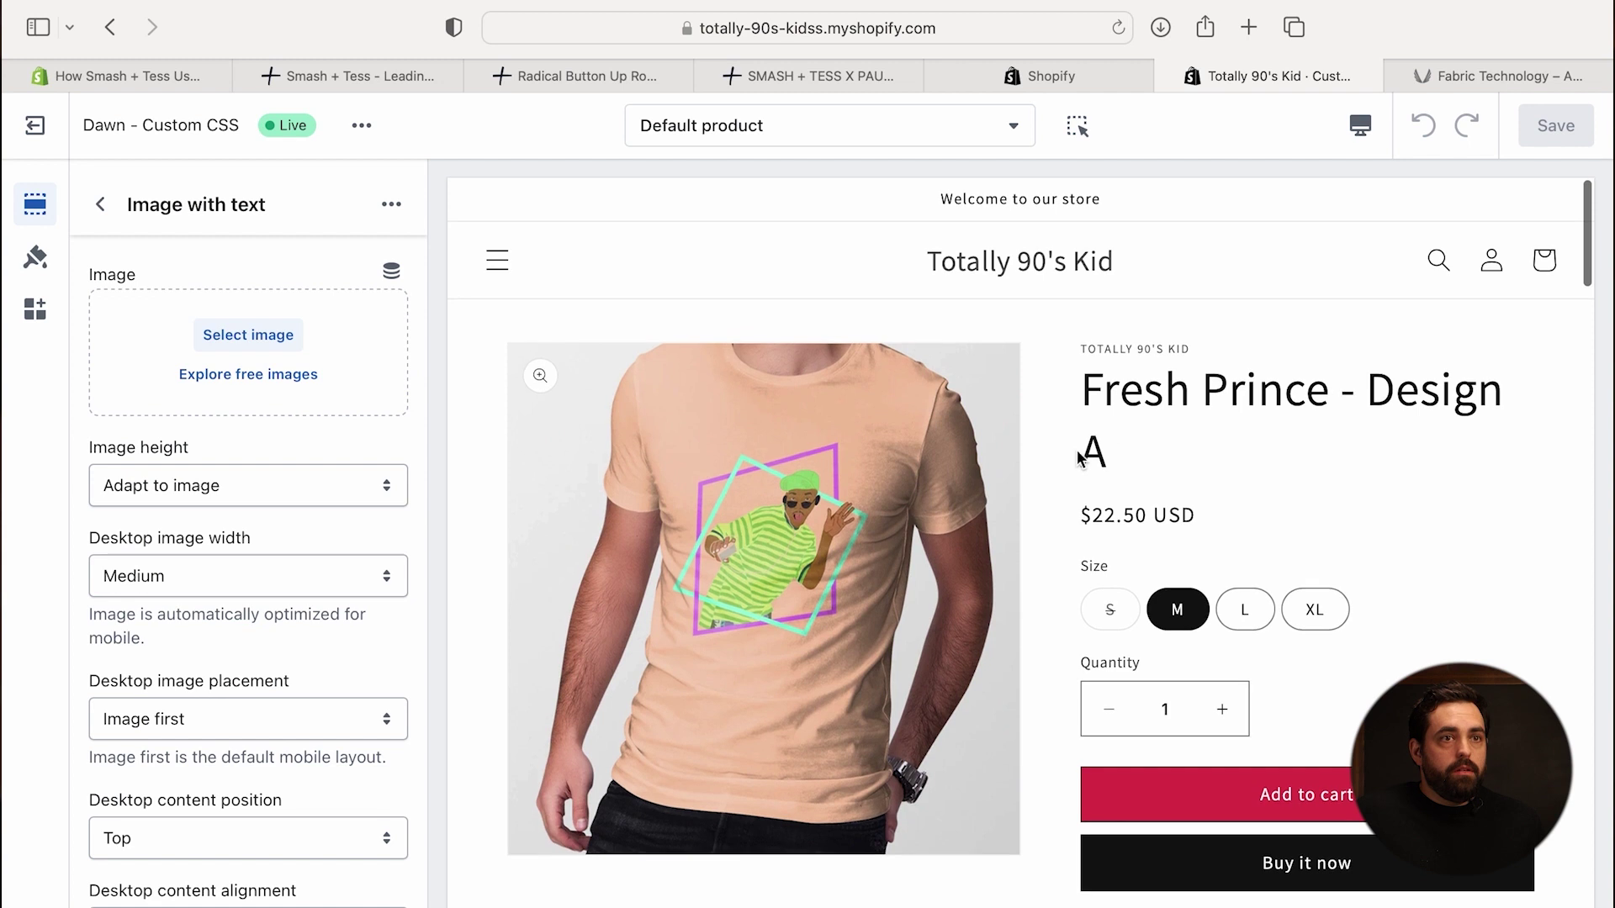
- Assign the TempeAir™ entry to the Product Tech metafield of the Fresh Prince - Design A product and save the product
click(1046, 79)
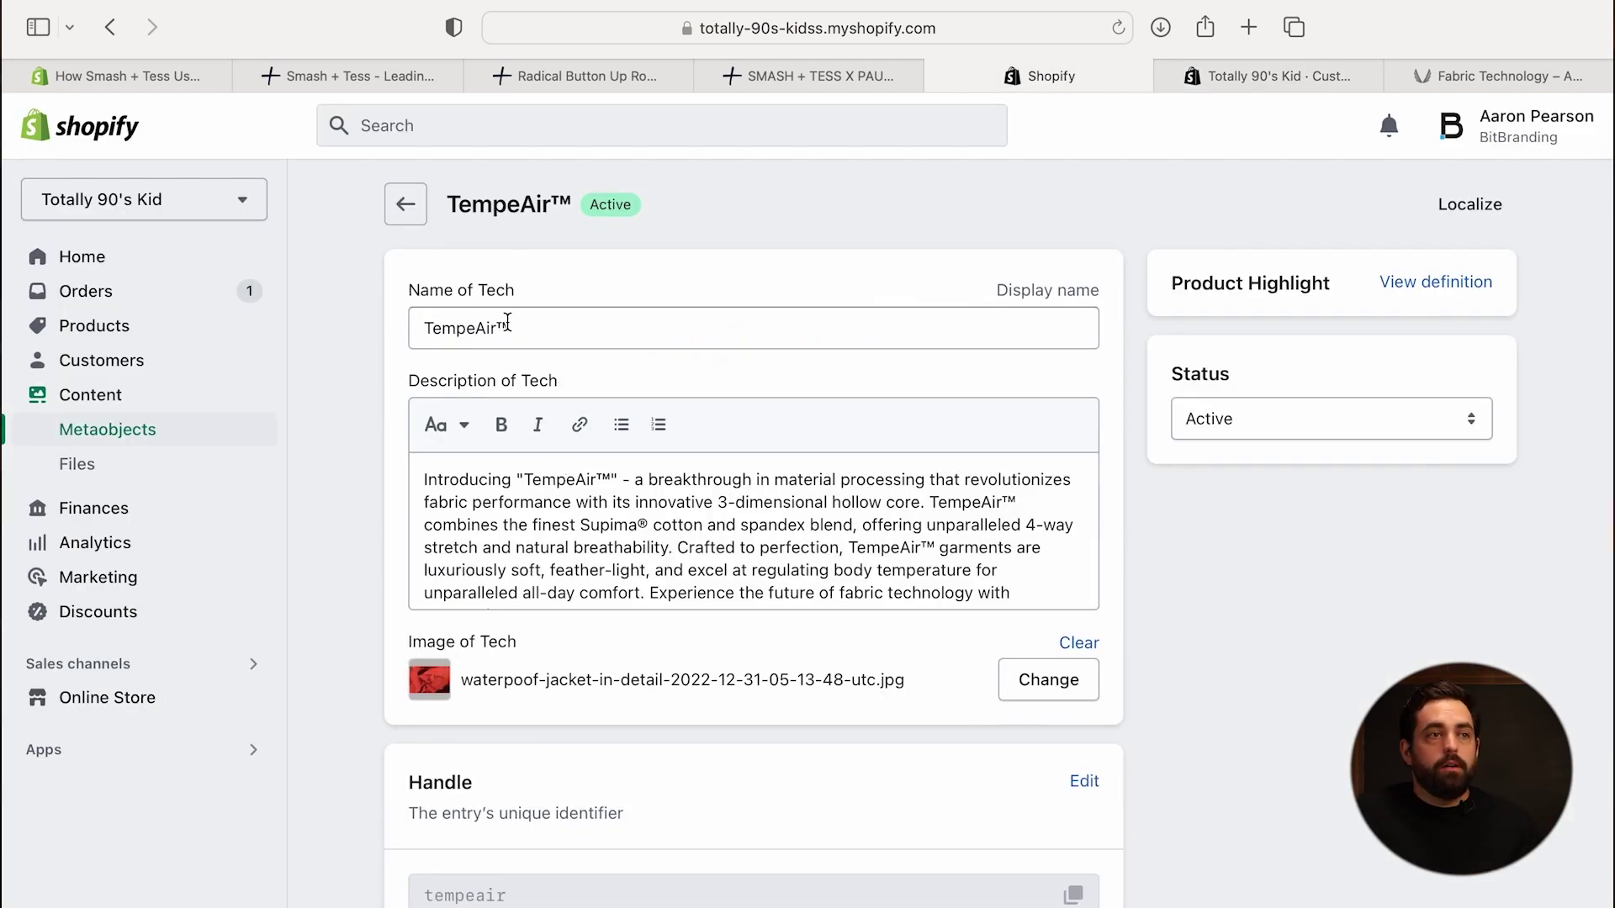
click(122, 336)
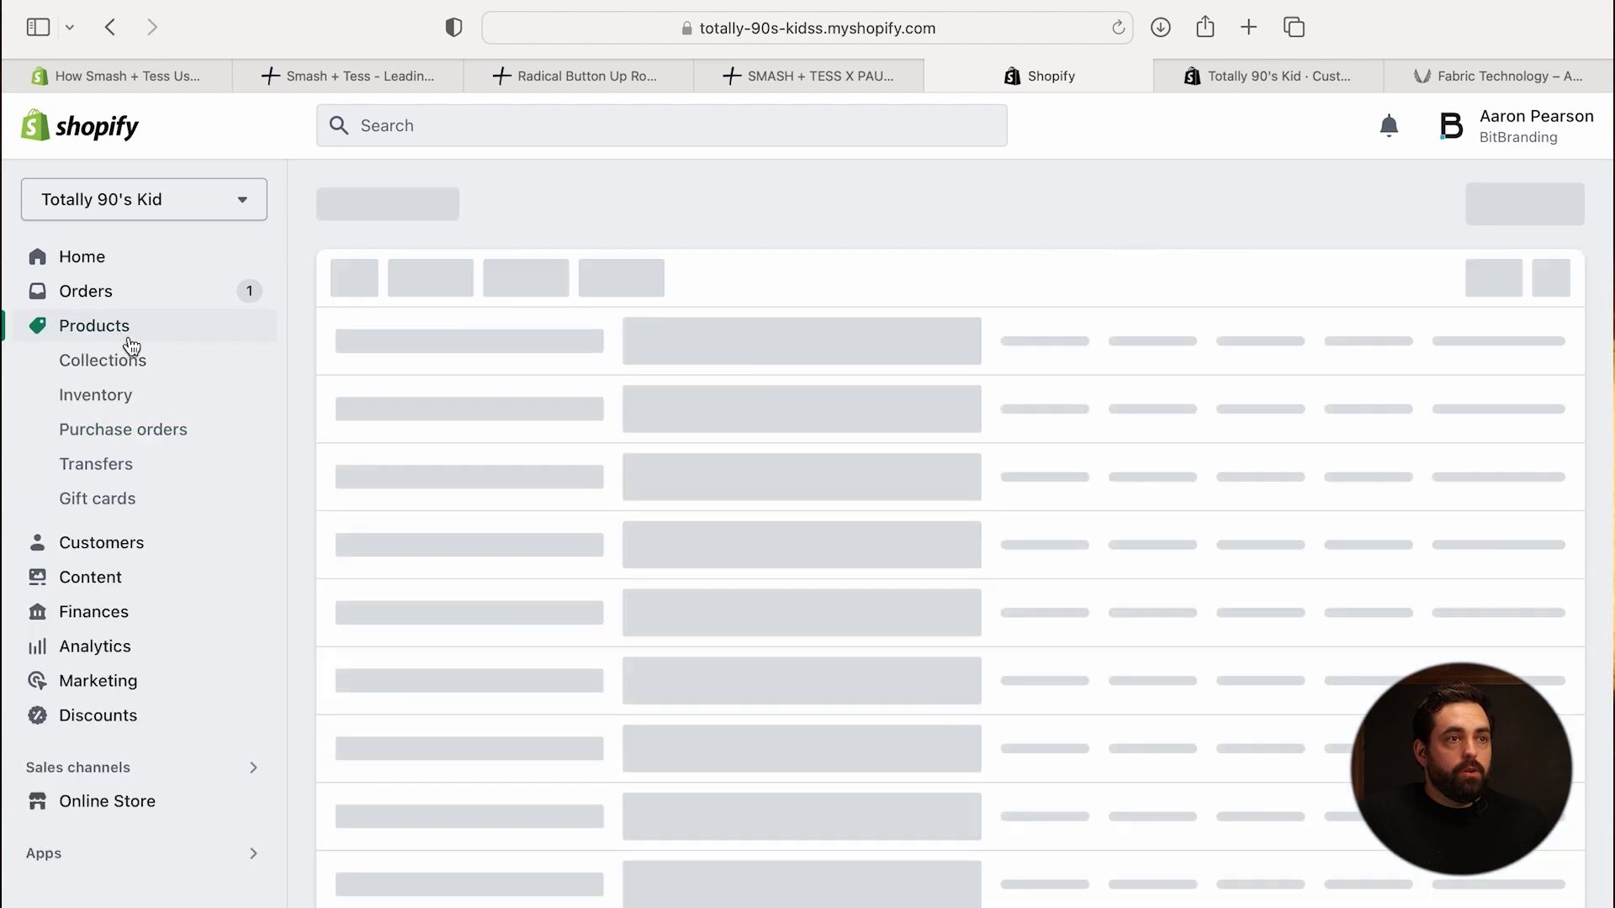
click(1506, 278)
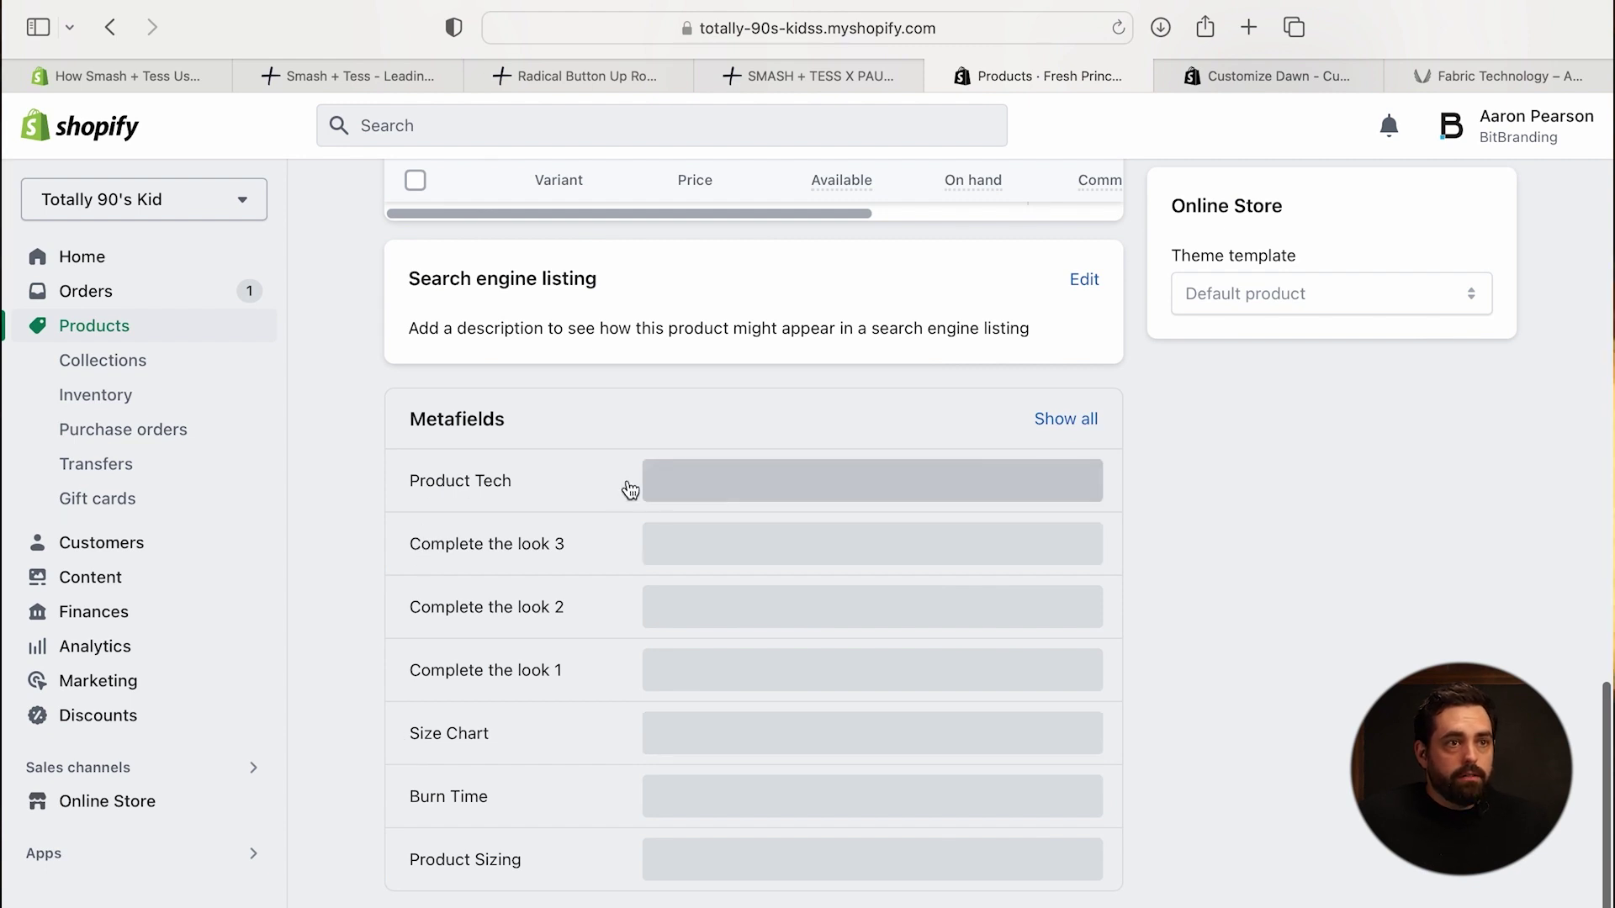
click(667, 488)
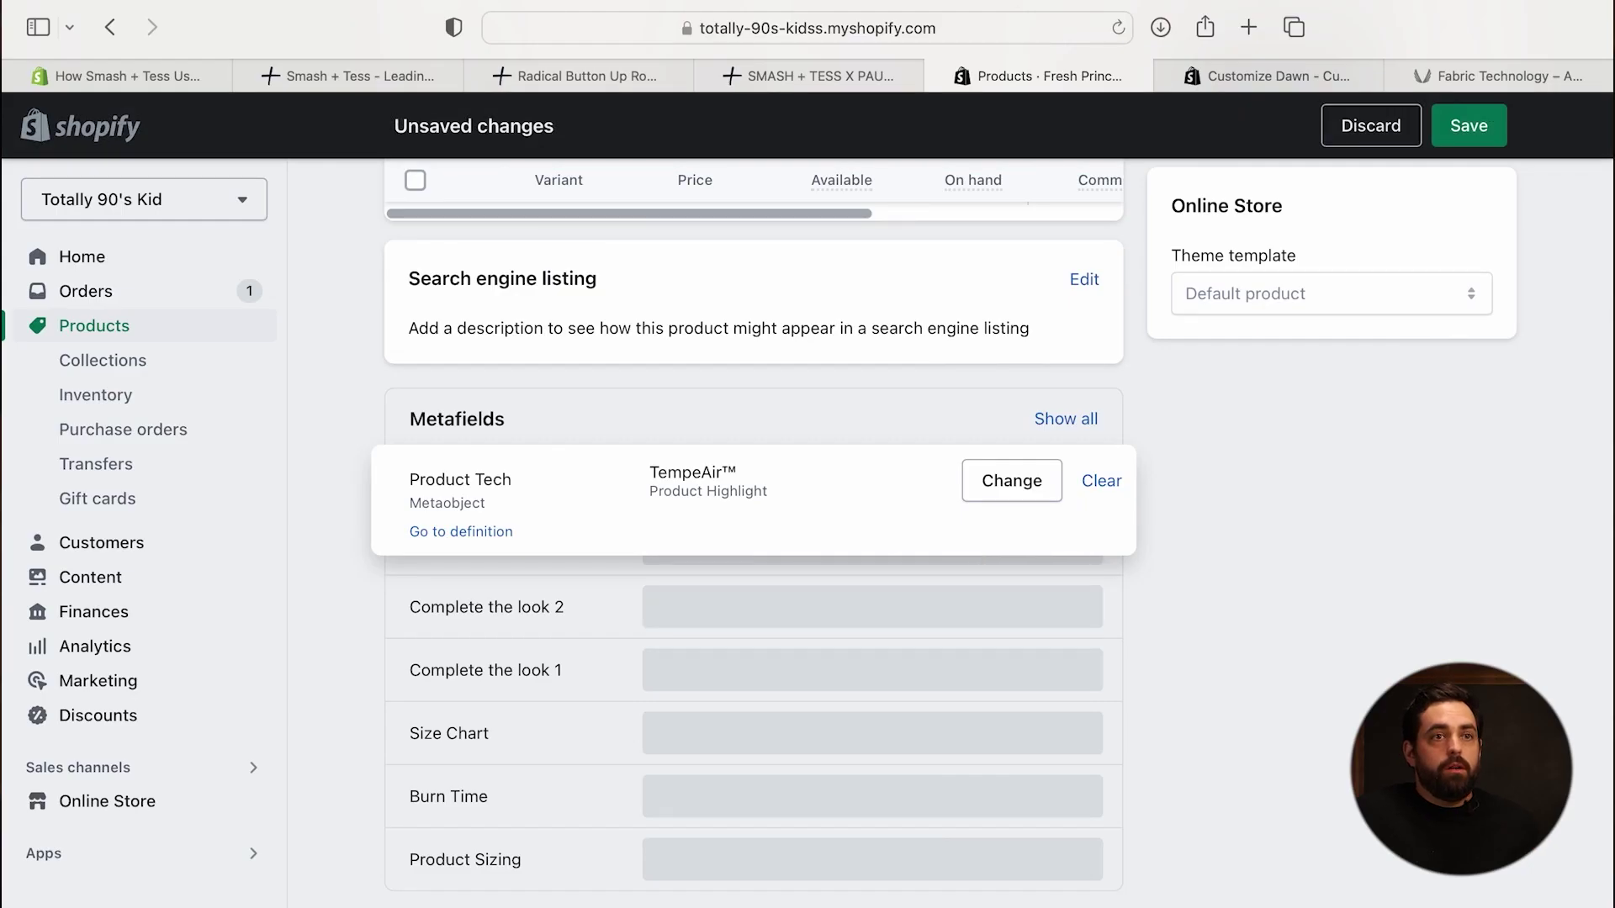
key(super+s)
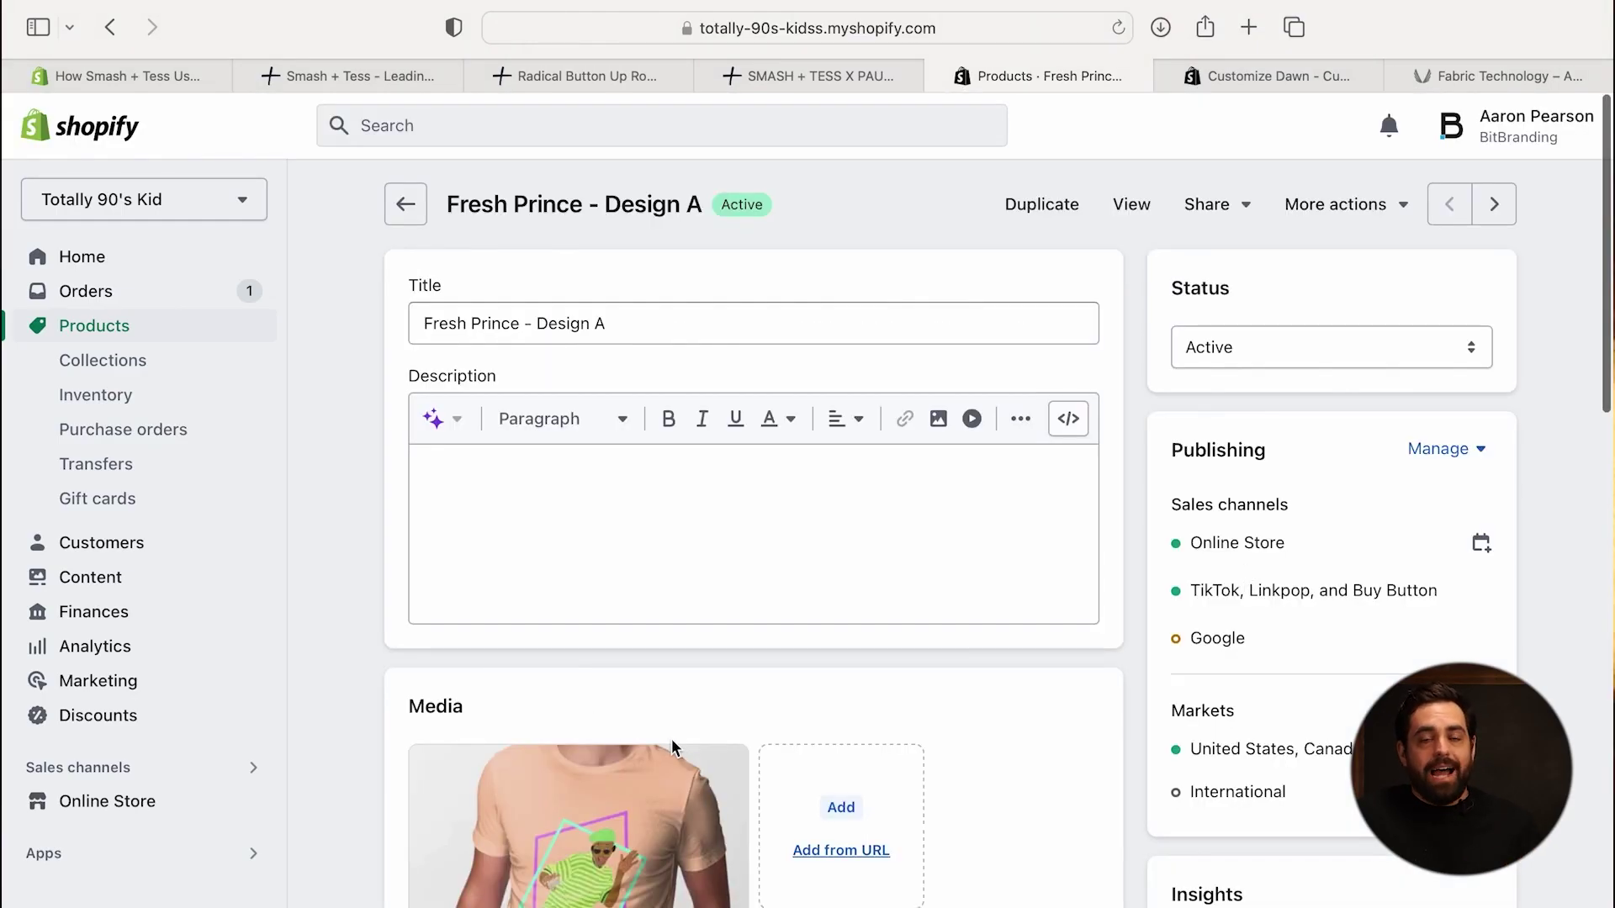
- Reload the theme editor and connect the Image with text section's image to Product Tech's Image of Tech field
key(ctrl+Tab)
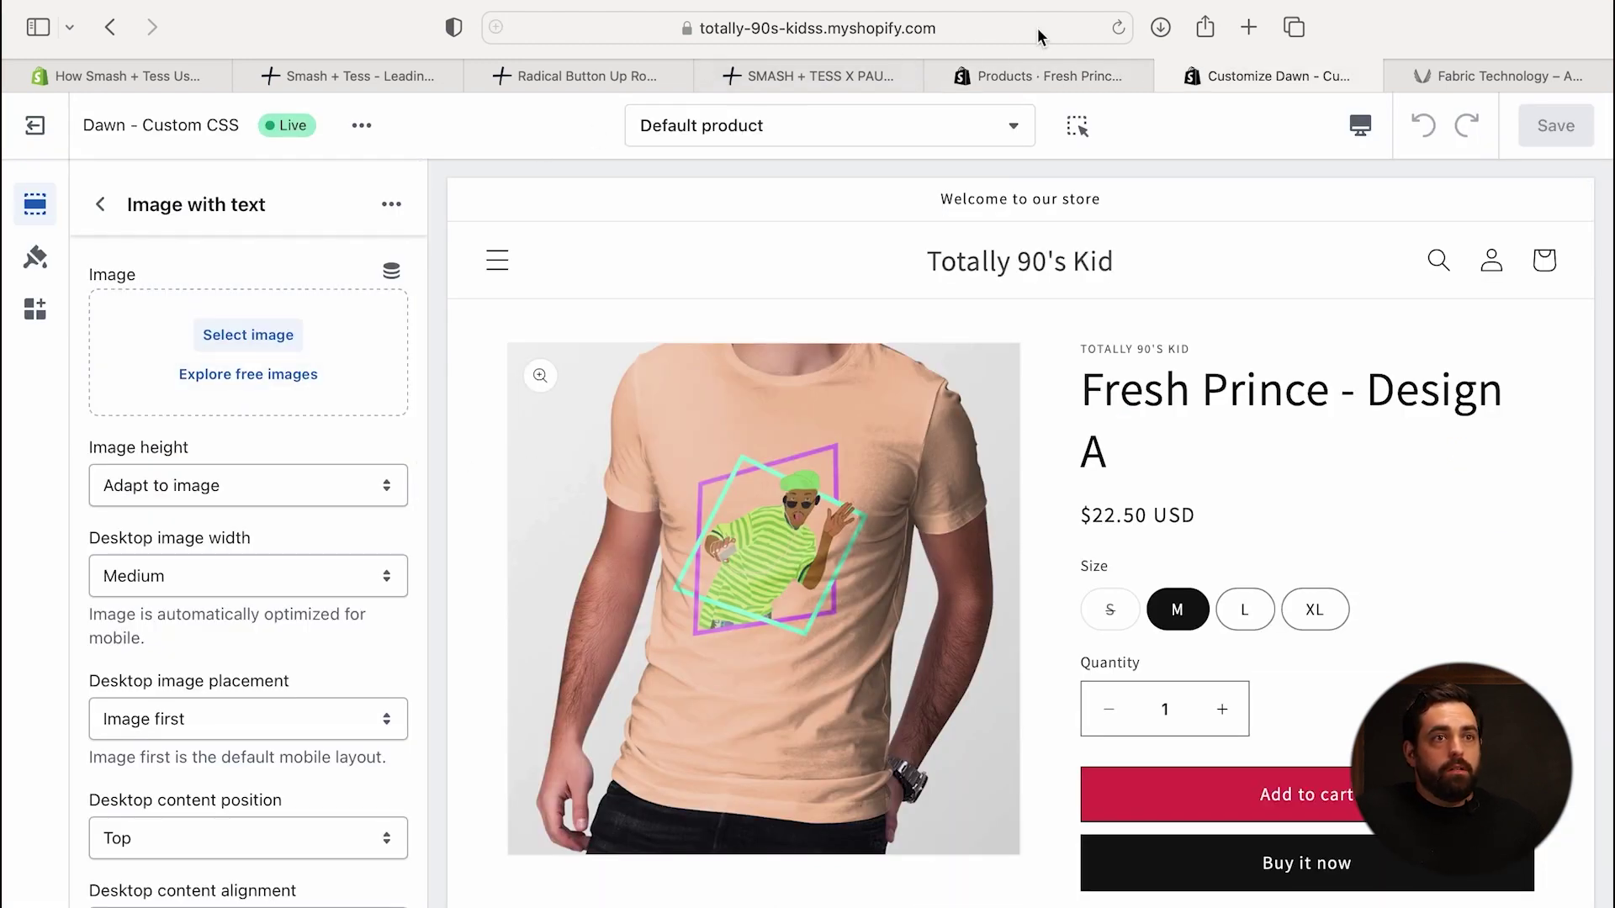
click(1117, 29)
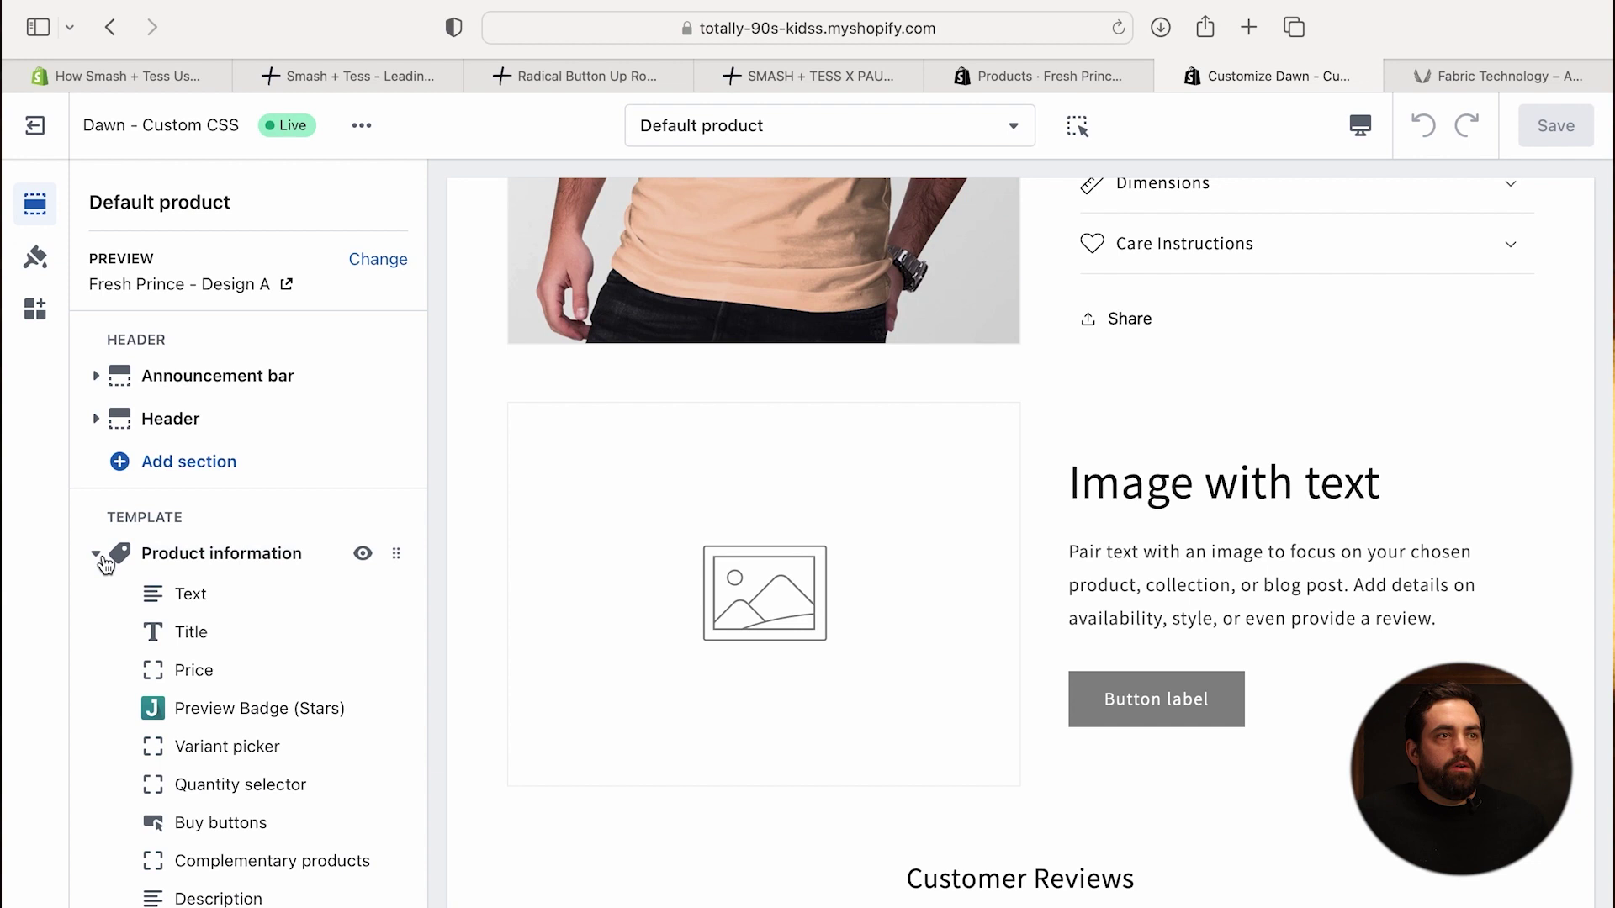
click(196, 604)
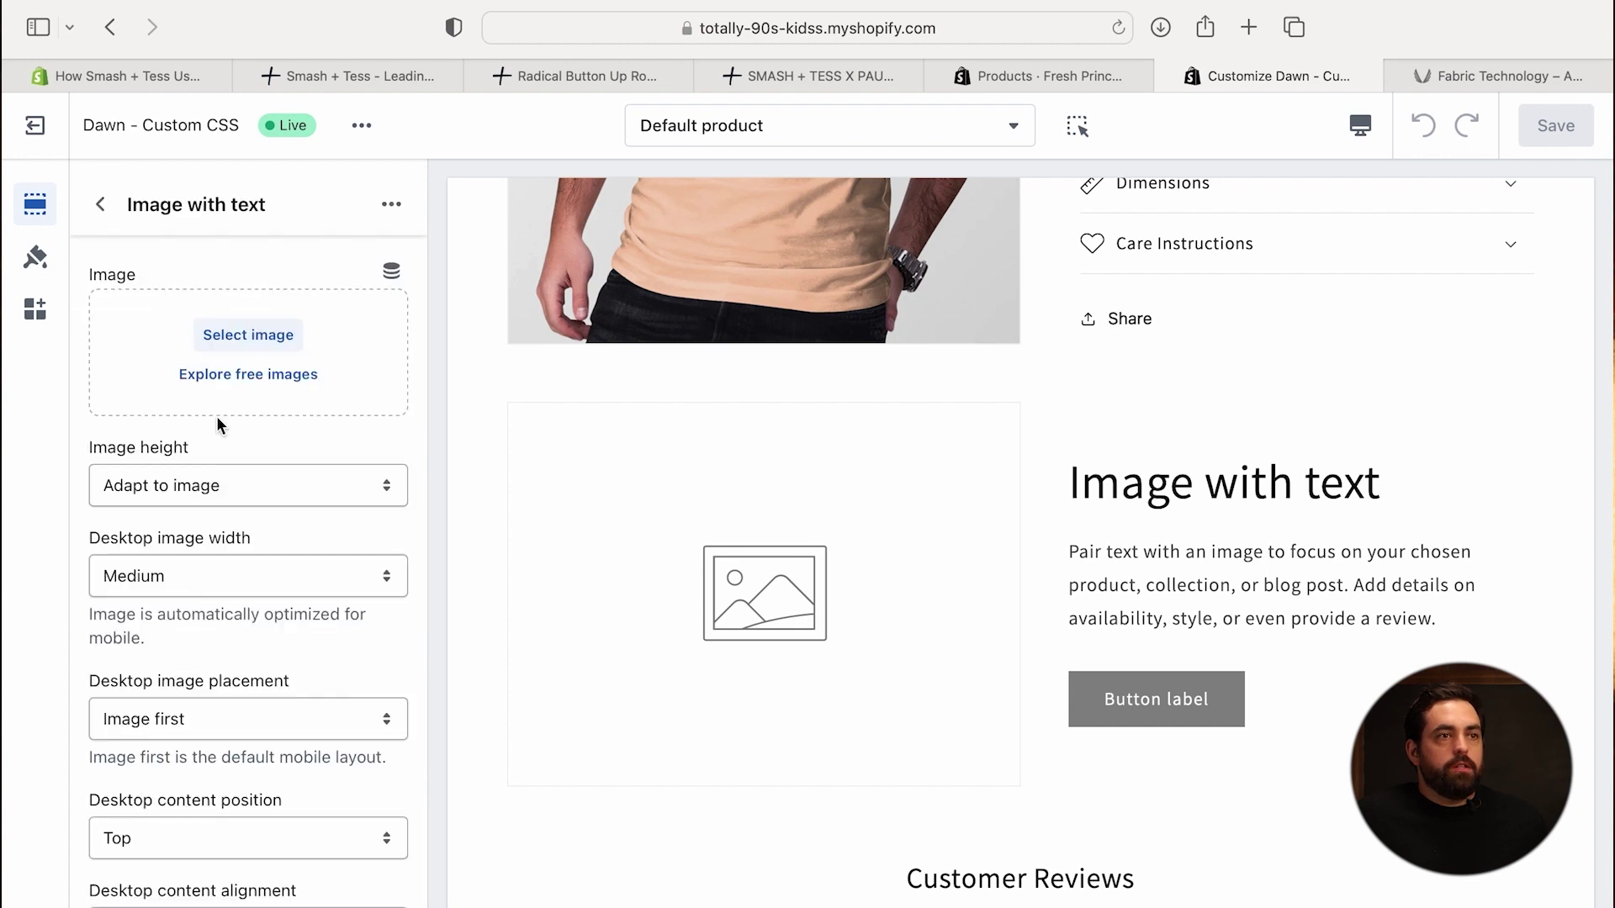
click(392, 274)
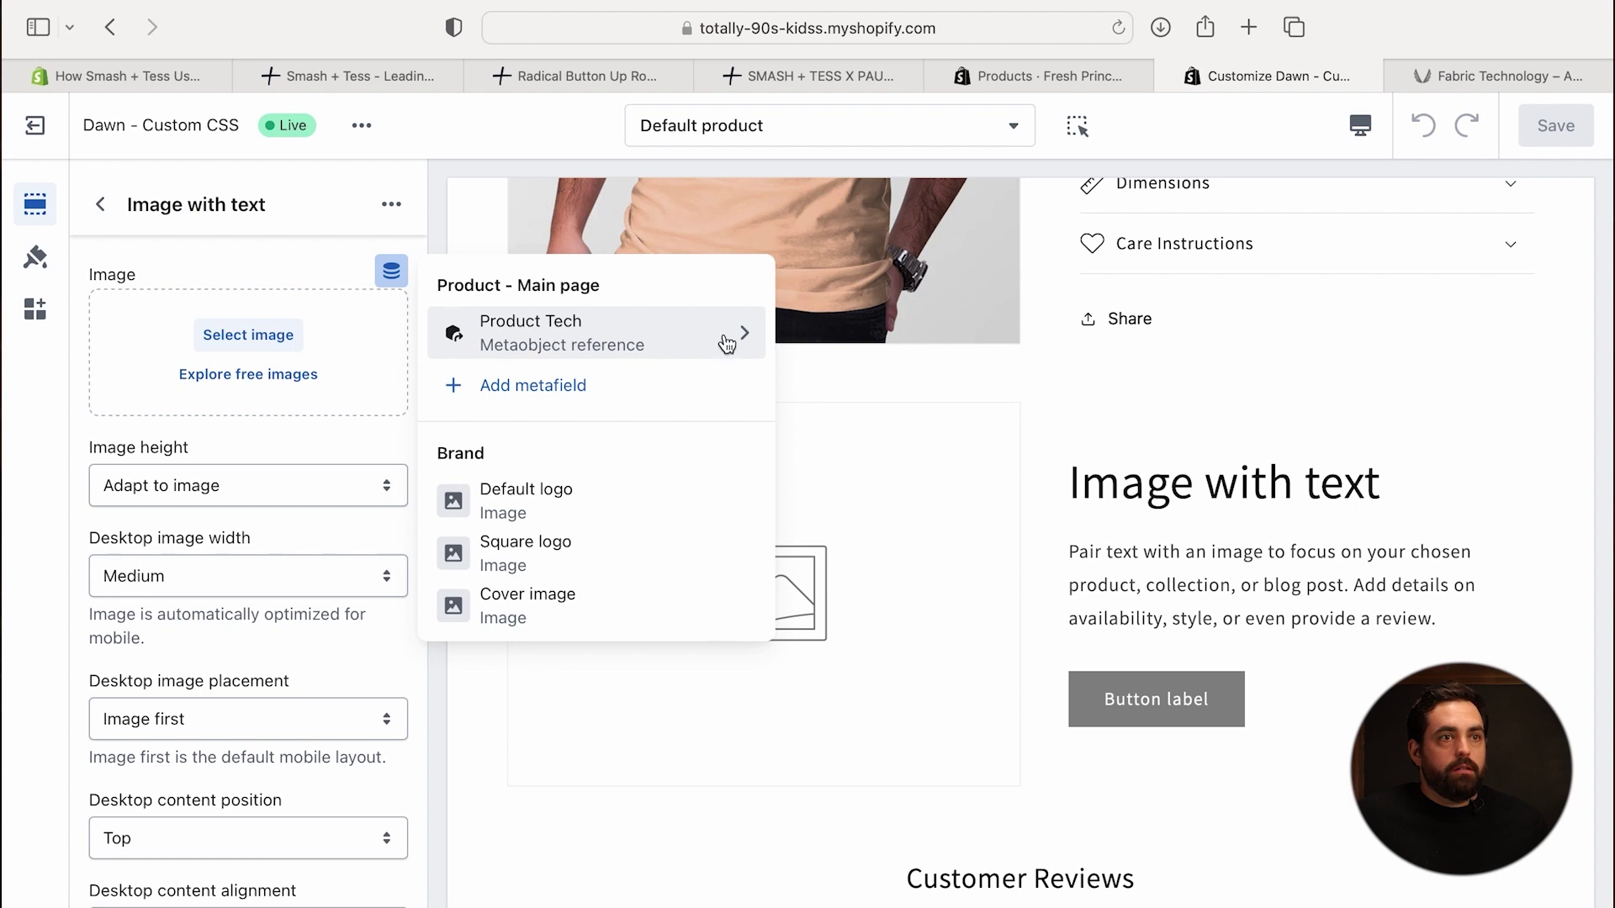
click(727, 344)
click(512, 357)
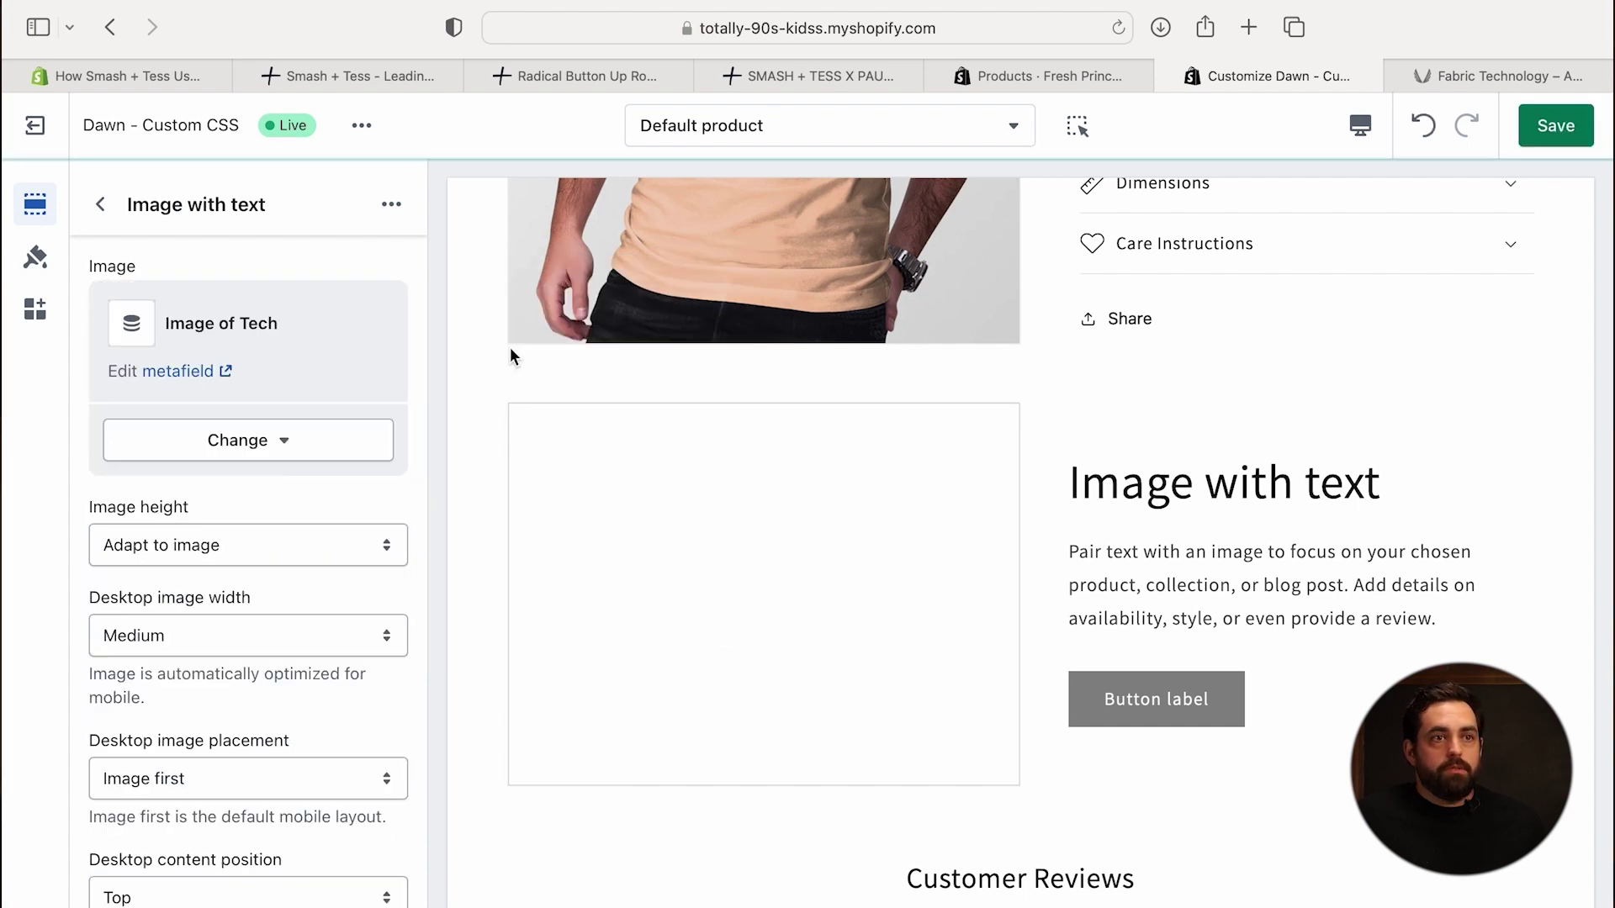
- Replace the Image with text section's placeholder heading with Product Tech's Name of Tech field
click(98, 210)
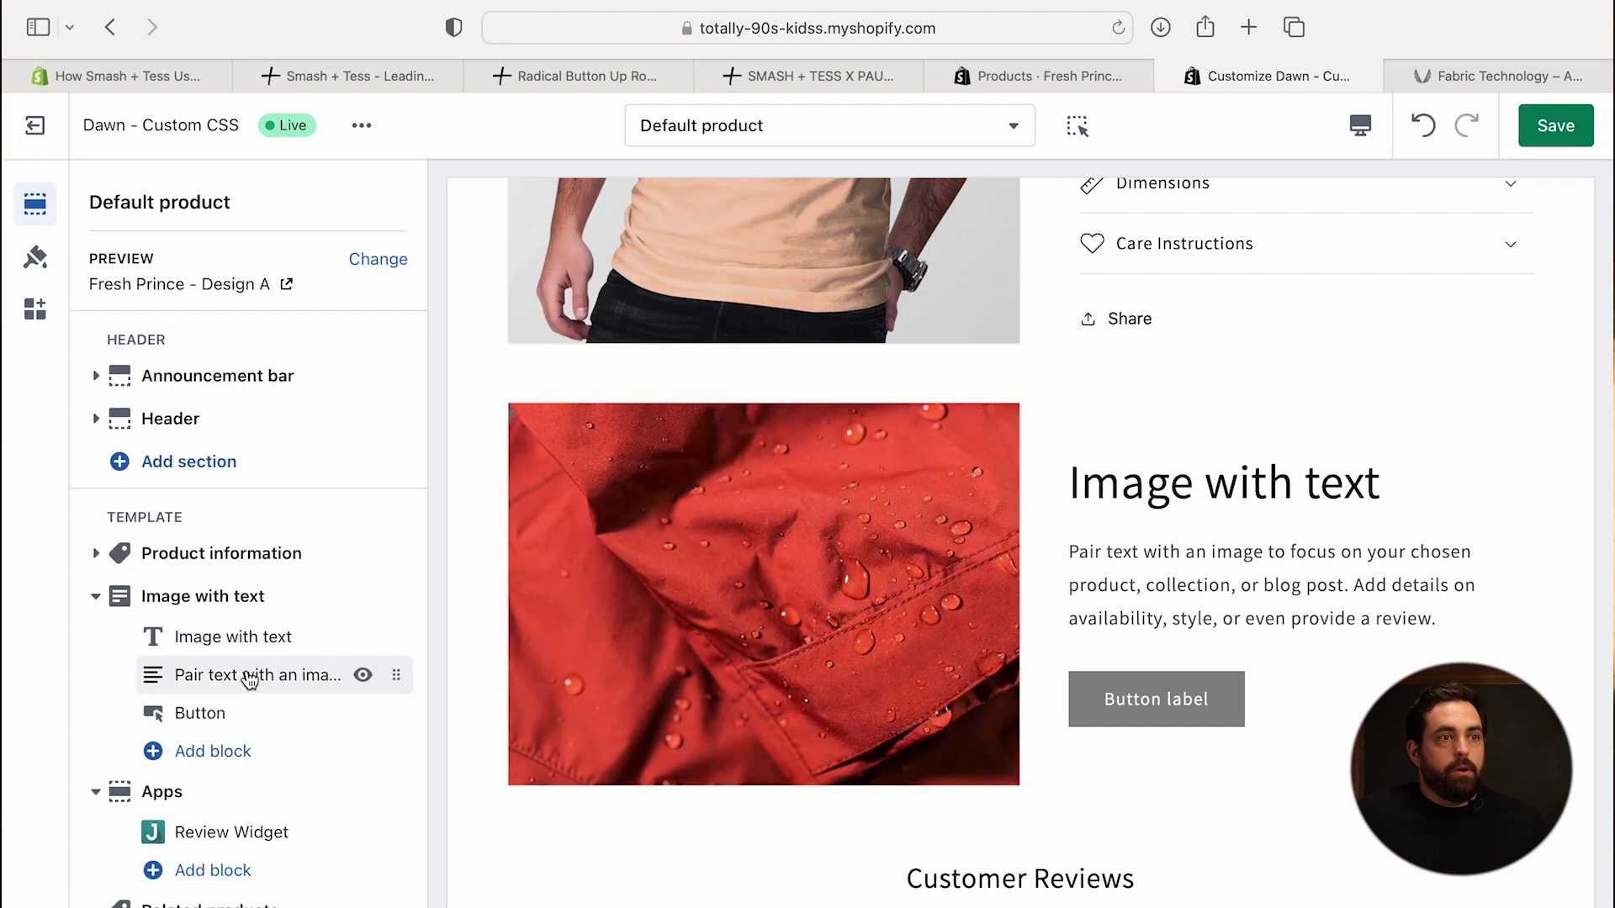
click(236, 641)
click(392, 273)
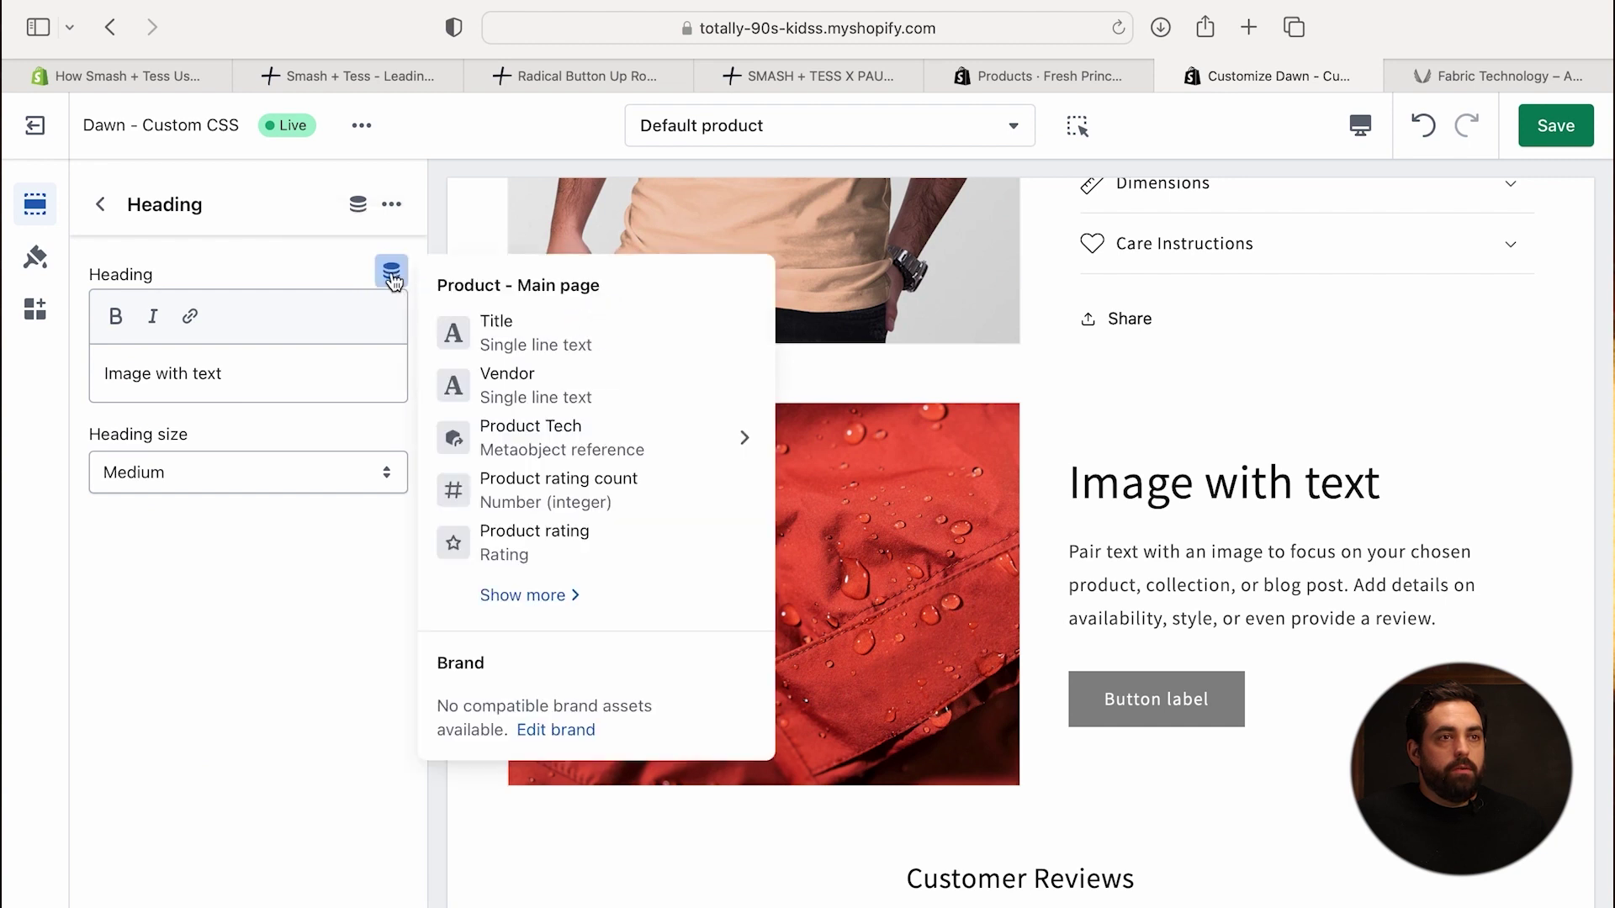
click(600, 444)
click(547, 367)
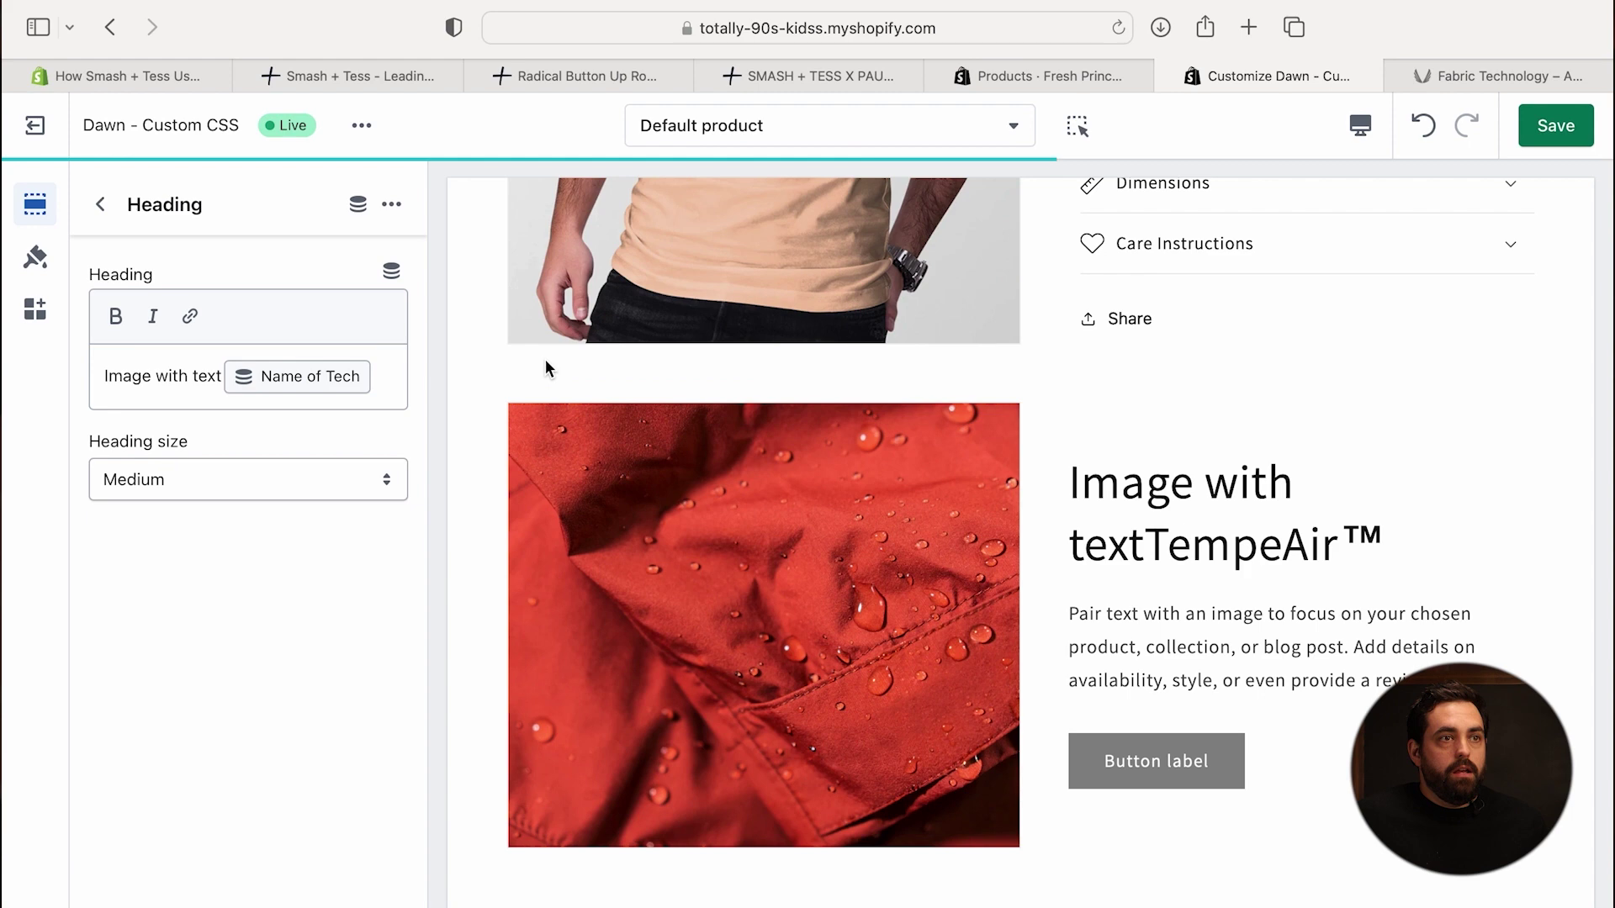
drag(219, 376, 52, 376)
text(t)
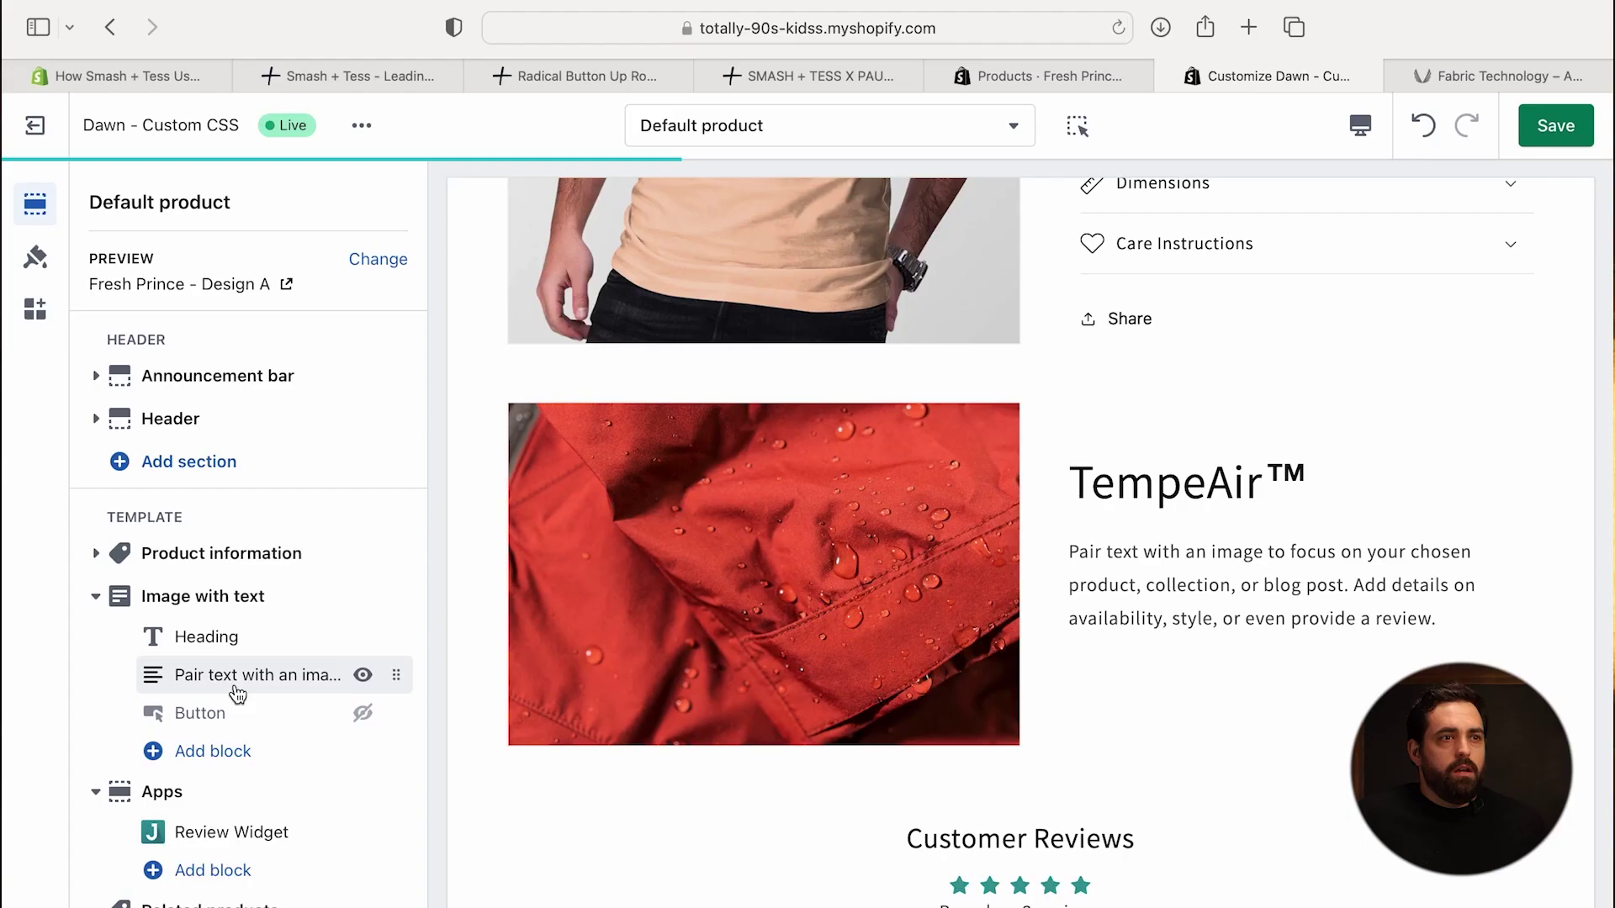
- Clear the placeholder content of the Image with text section's text block and open its dynamic source choices
click(244, 677)
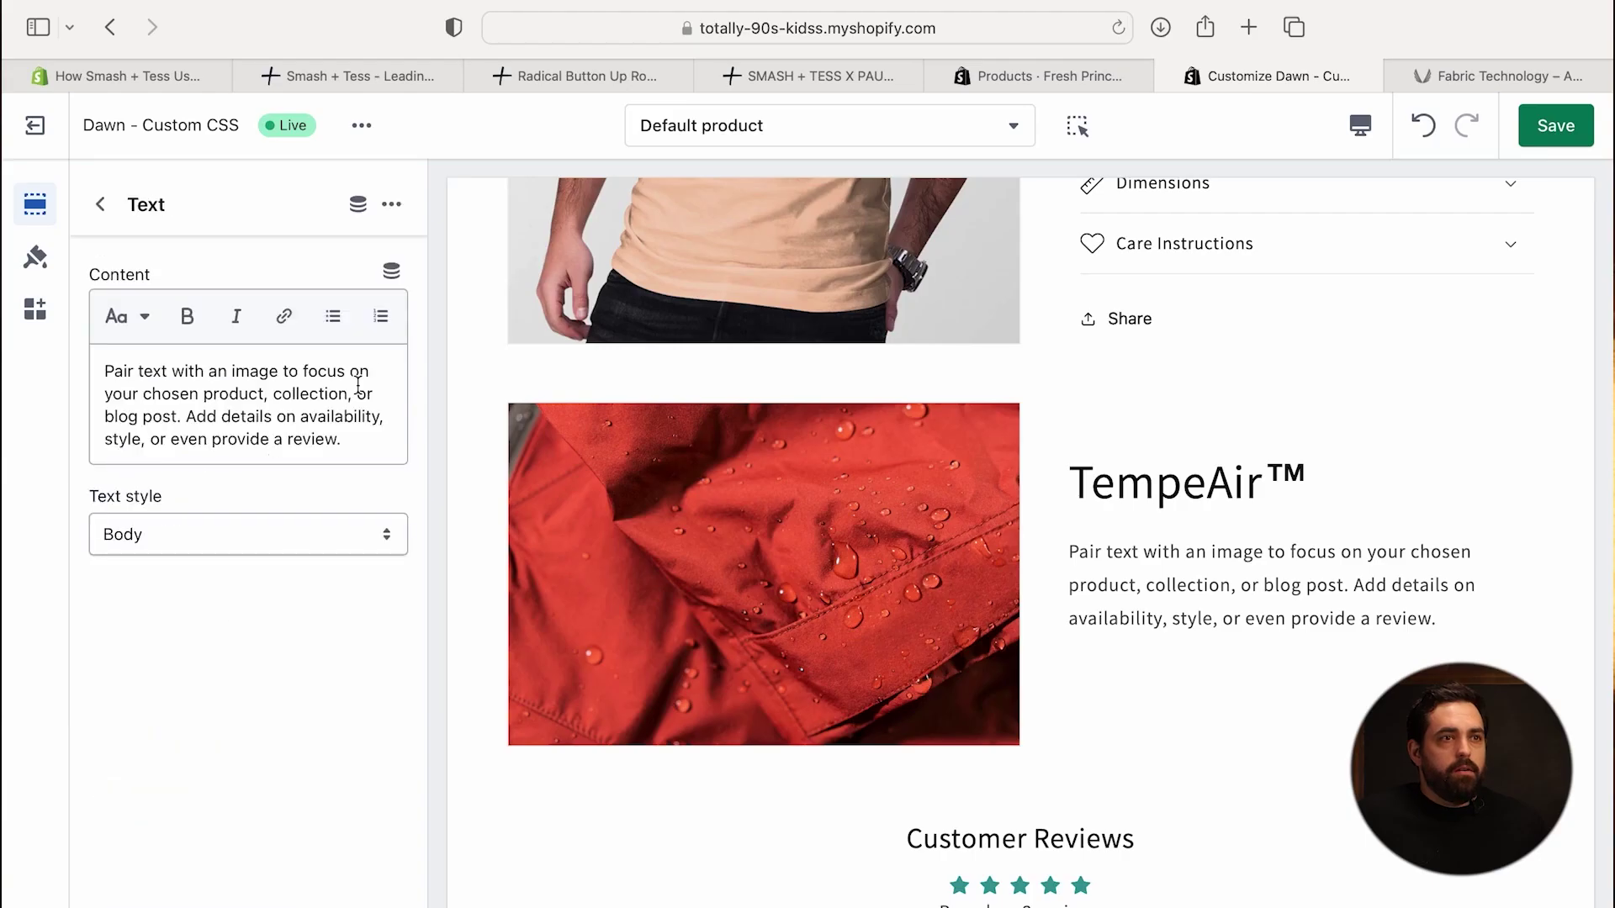
drag(363, 447, 89, 370)
key(BackSpace)
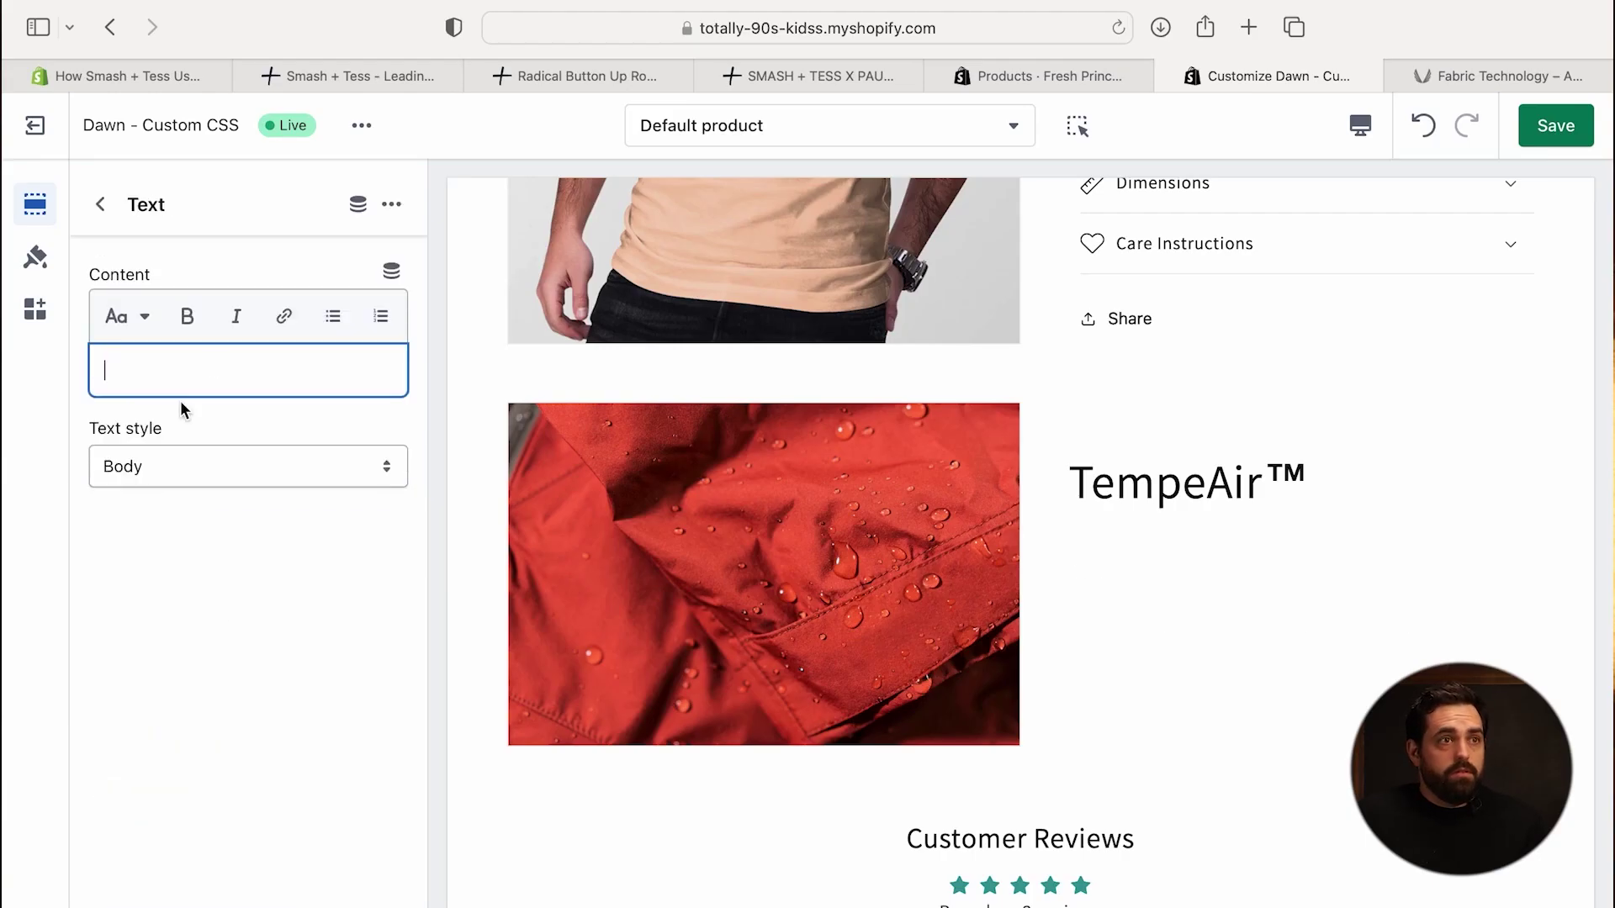
click(391, 271)
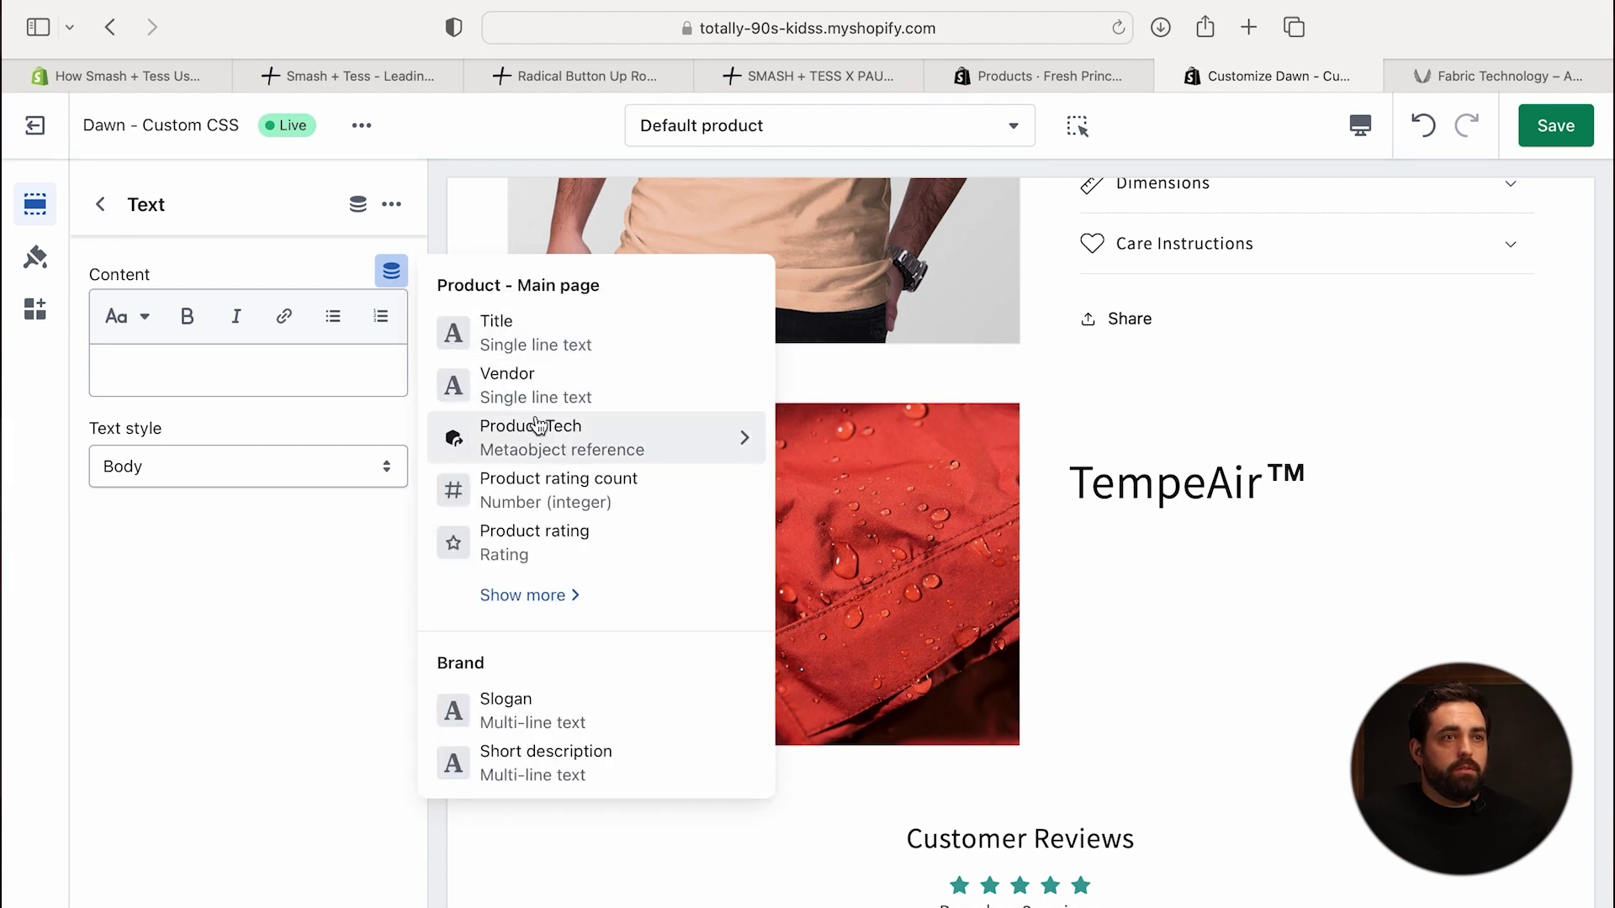